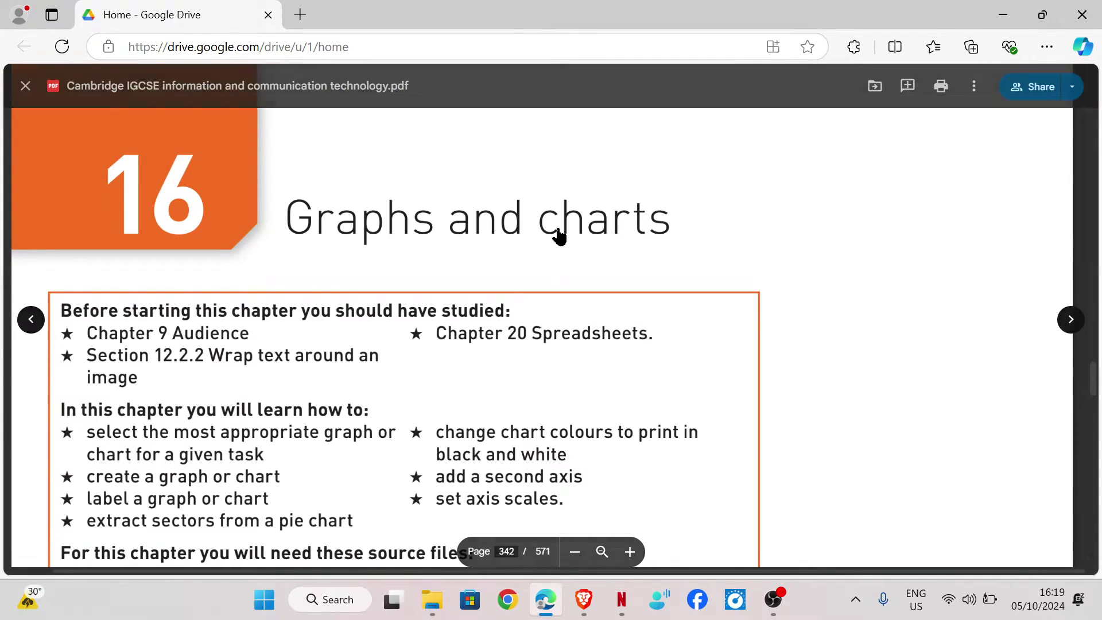
Step: Read the Graphs and charts chapter covering pie charts, bar charts, line graphs, creating a chart and the Task 16a instructions
{"action": "scroll", "coordinate": [555, 232], "scroll_direction": "down", "scroll_amount": 5}
{"action": "scroll", "coordinate": [555, 232], "scroll_direction": "down", "scroll_amount": 4}
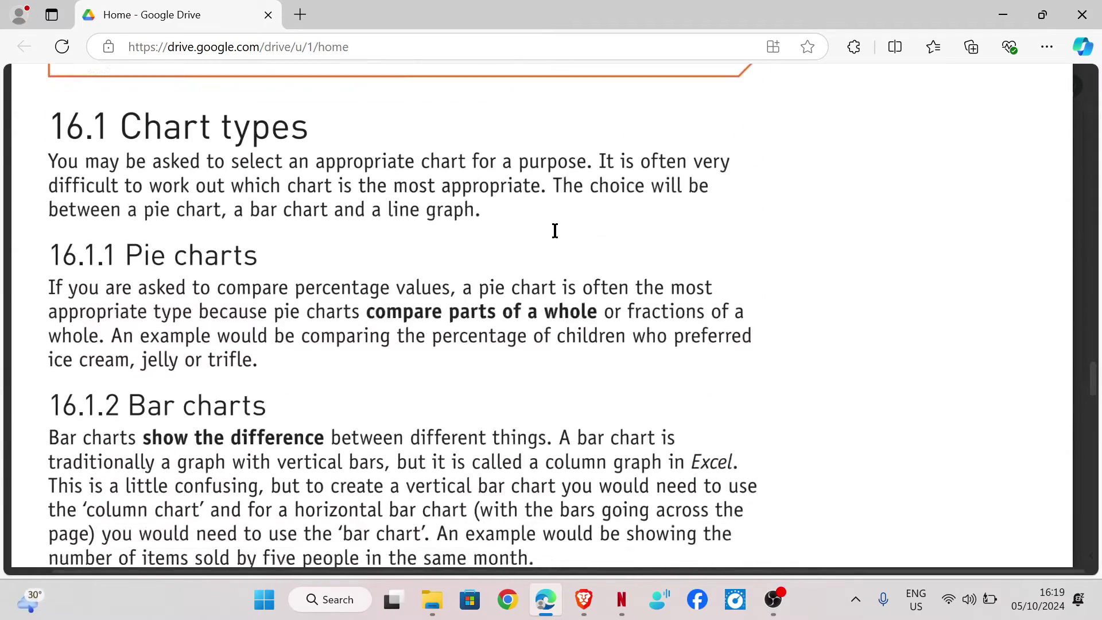
{"action": "scroll", "coordinate": [296, 205], "scroll_direction": "up", "scroll_amount": 1}
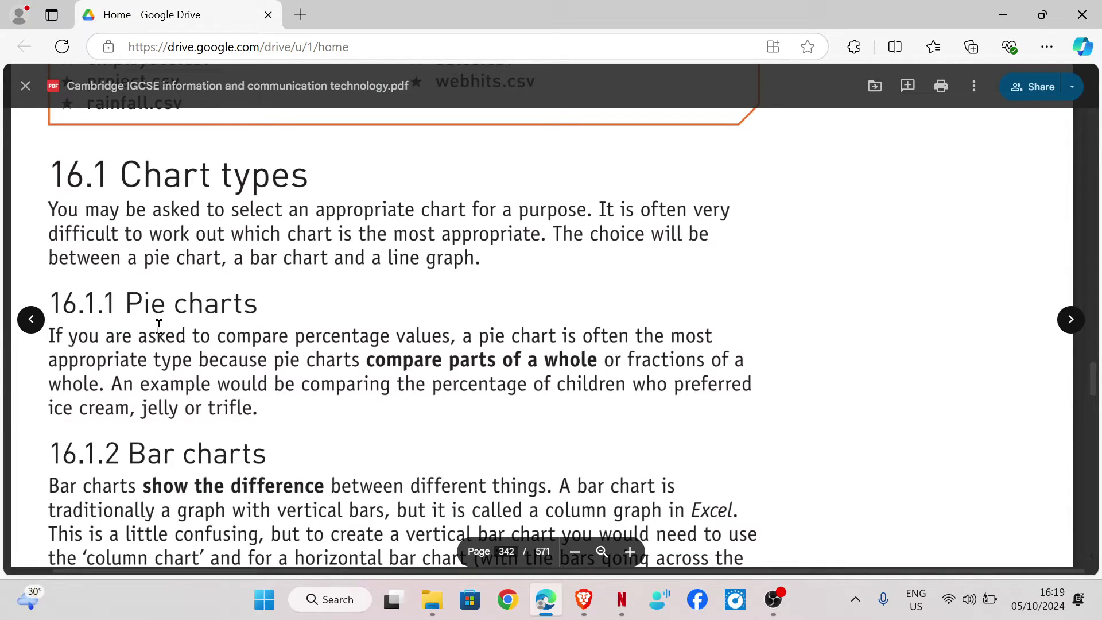
{"action": "scroll", "coordinate": [159, 326], "scroll_direction": "down", "scroll_amount": 1}
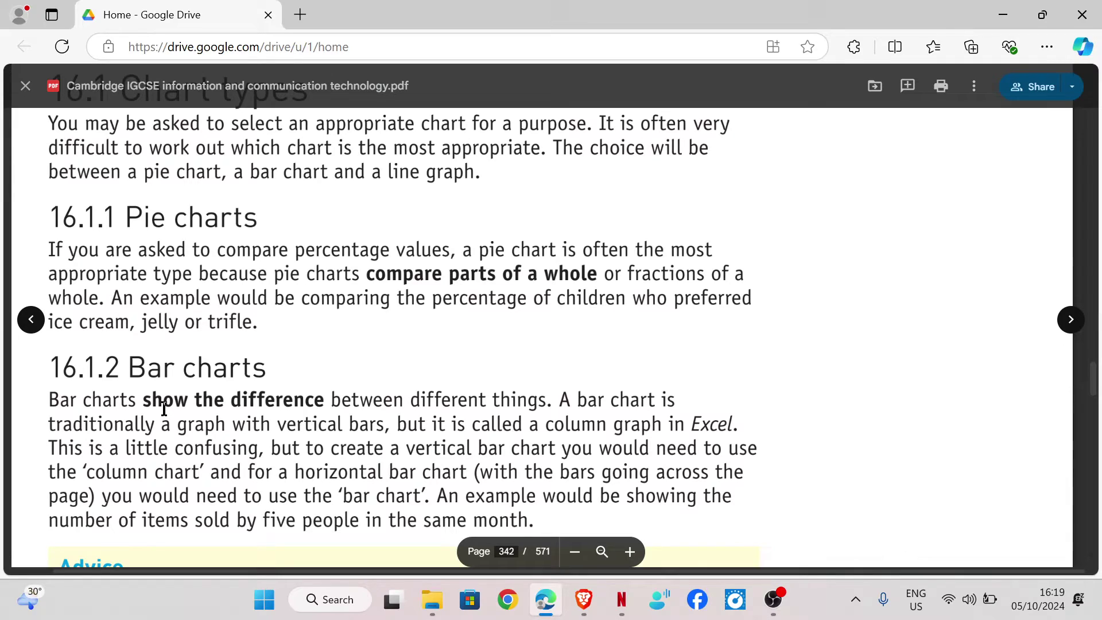
{"action": "scroll", "coordinate": [259, 361], "scroll_direction": "down", "scroll_amount": 10}
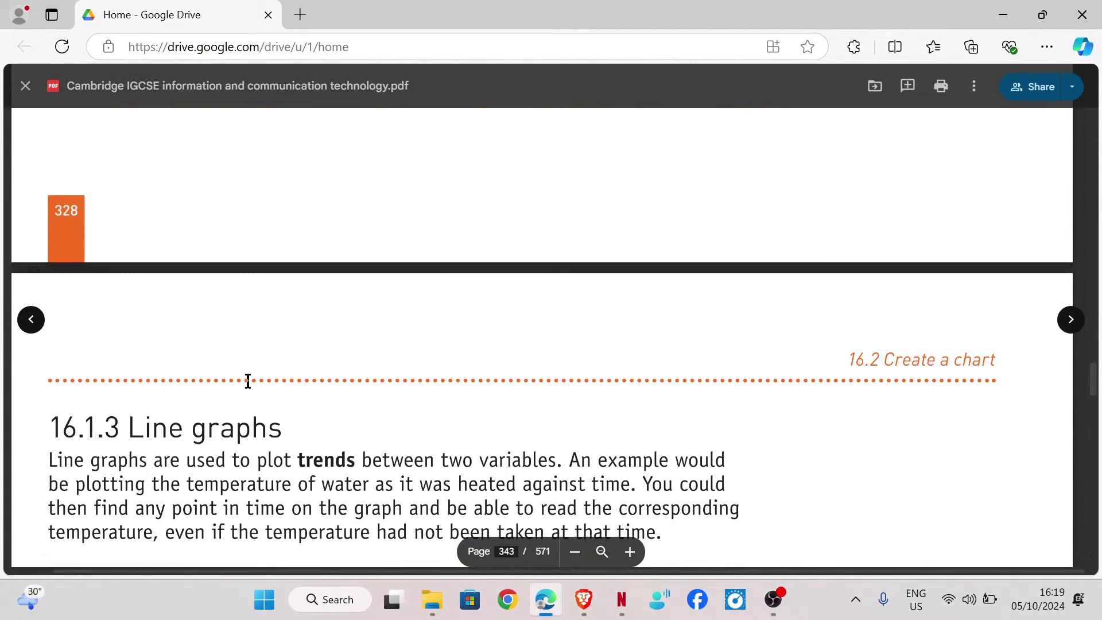
{"action": "scroll", "coordinate": [241, 390], "scroll_direction": "down", "scroll_amount": 5}
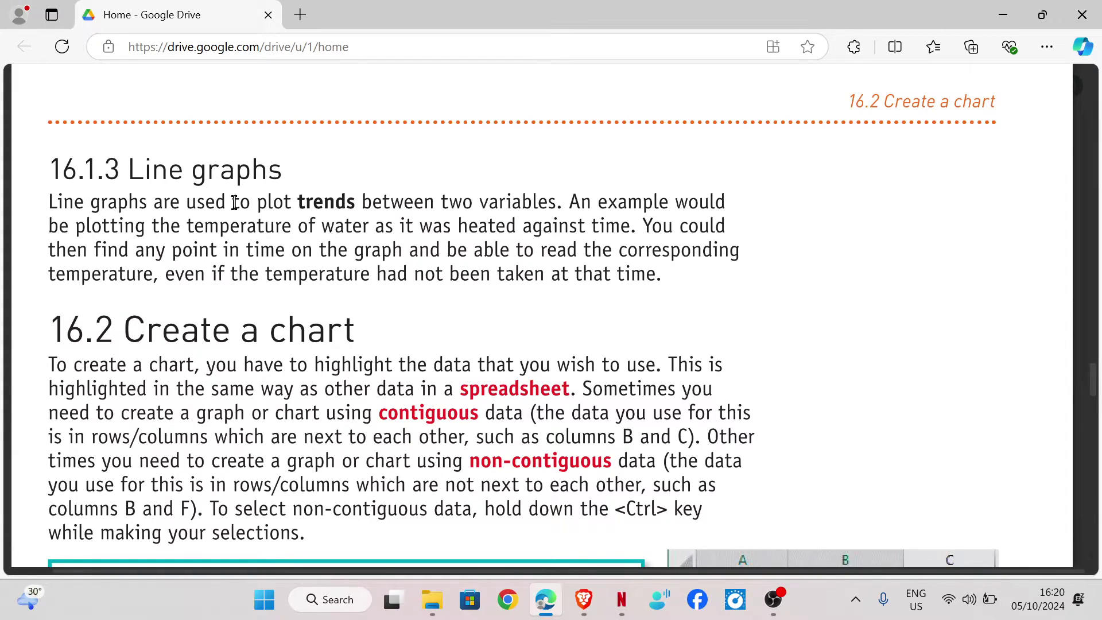
{"action": "scroll", "coordinate": [234, 203], "scroll_direction": "down", "scroll_amount": 5}
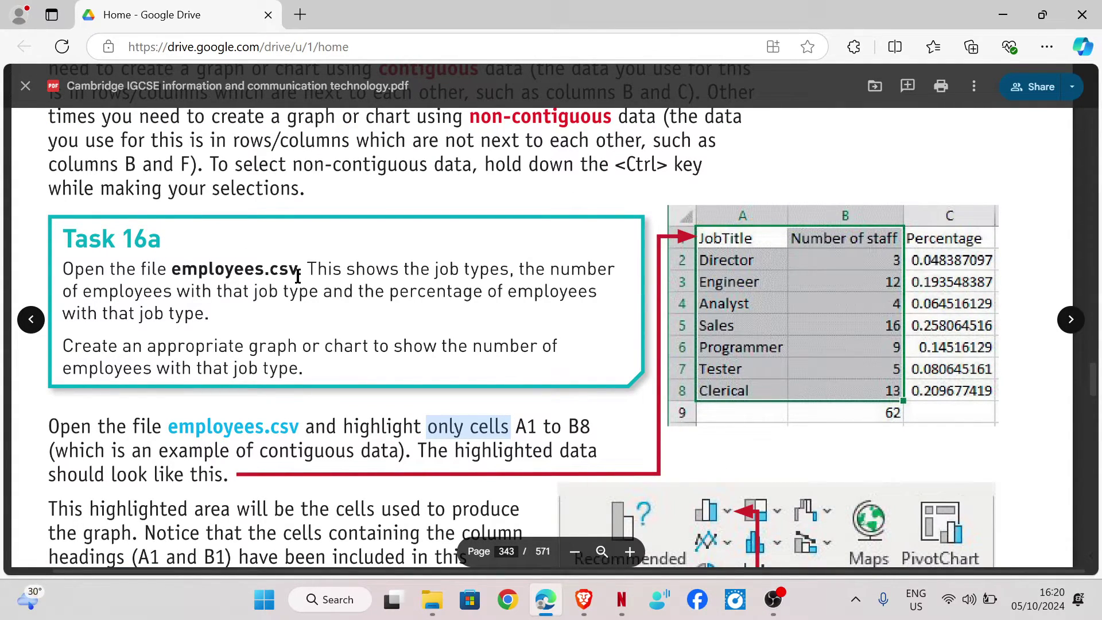
Step: Switch to File Explorer and open employees.csv from the Chapter 16 source files folder in Excel
{"action": "left_click", "coordinate": [431, 599]}
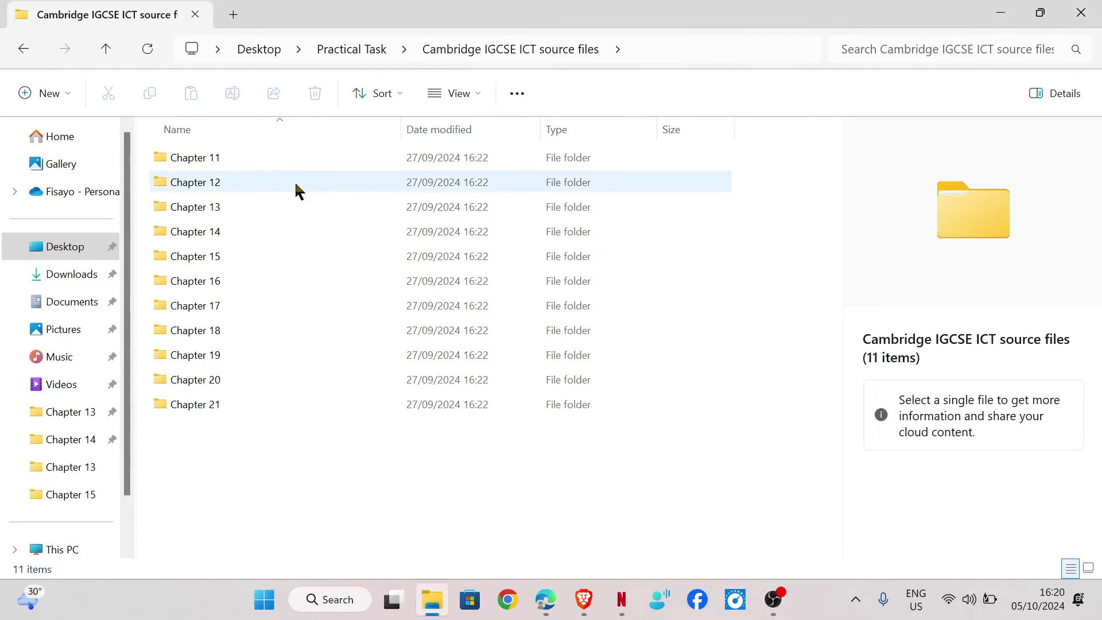
{"action": "double_click", "coordinate": [216, 281]}
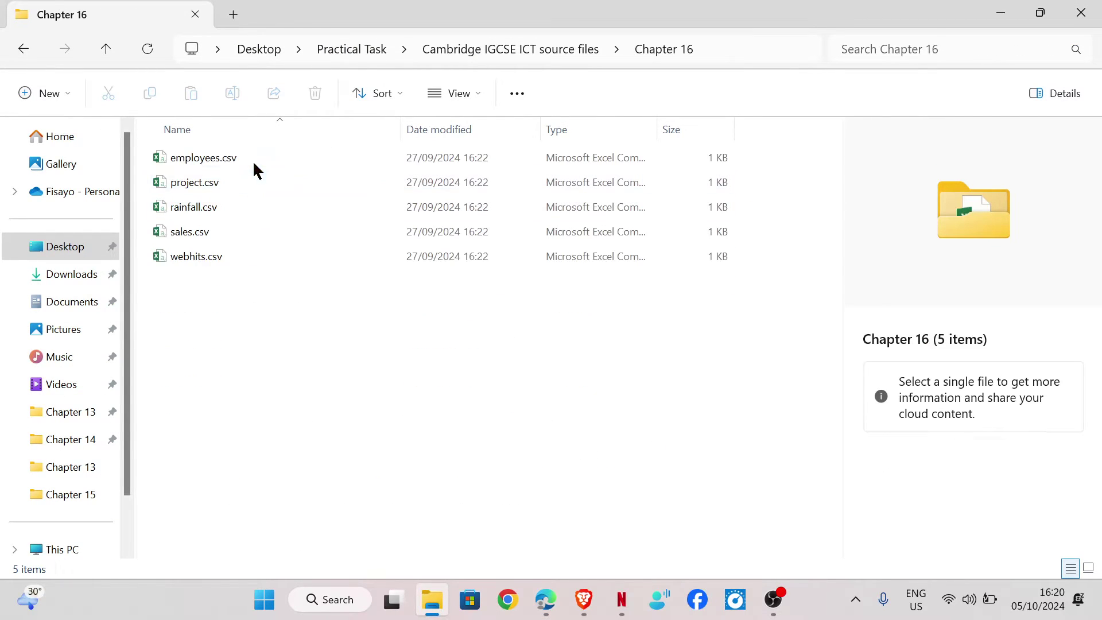
{"action": "double_click", "coordinate": [256, 158]}
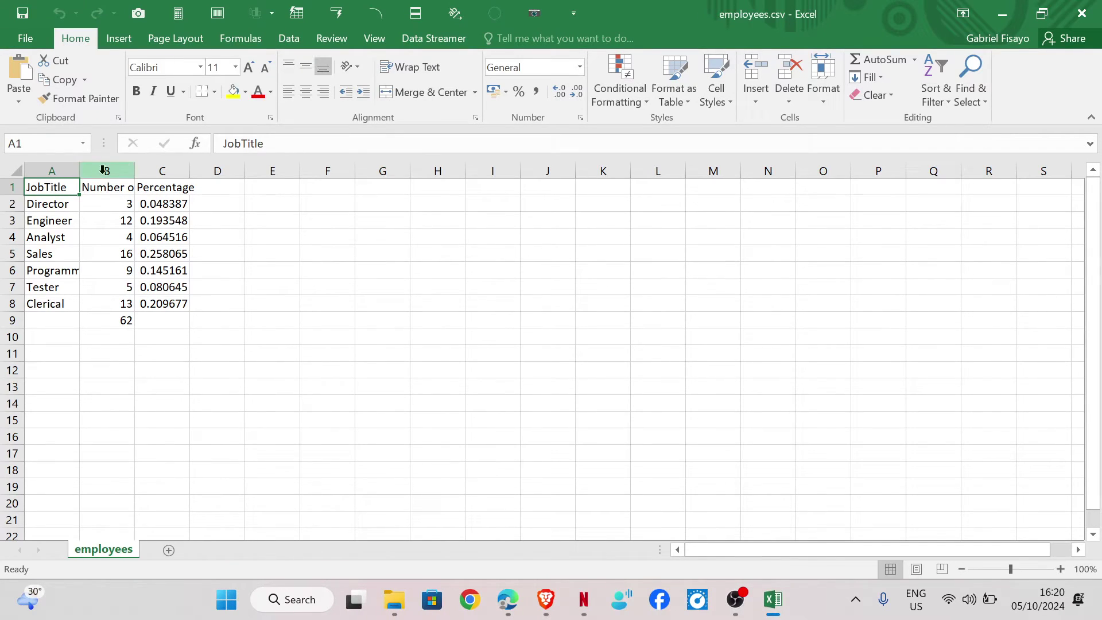
Step: Autofit the widths of columns A, B and C so the job titles, headings and percentages show in full
{"action": "double_click", "coordinate": [134, 167]}
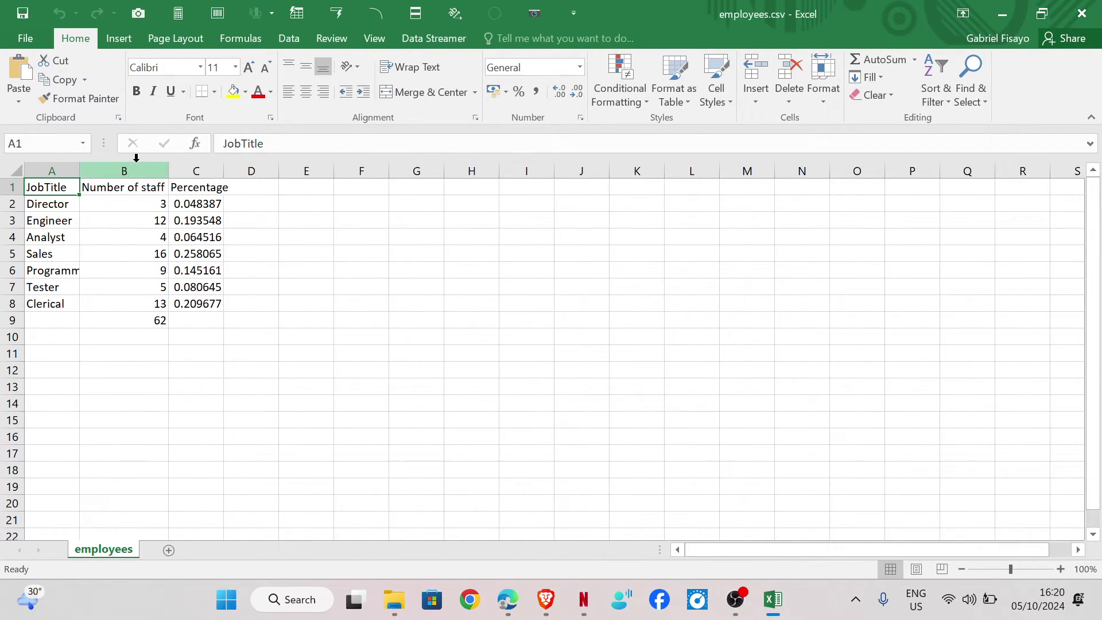
{"action": "left_click_drag", "start_coordinate": [223, 169], "coordinate": [224, 169]}
{"action": "double_click", "coordinate": [223, 169]}
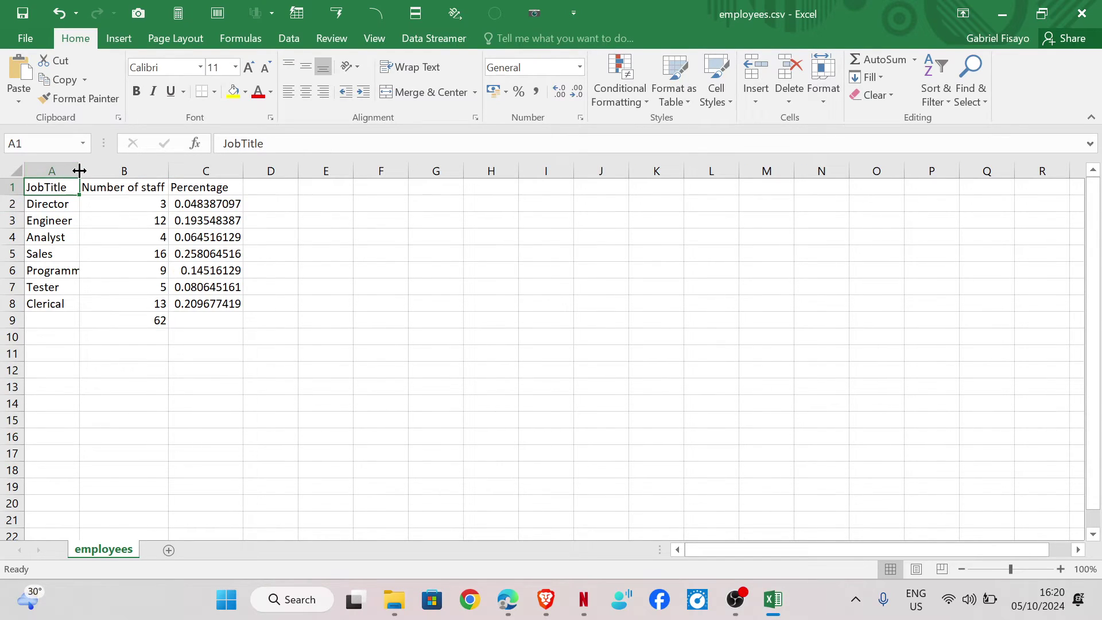
{"action": "double_click", "coordinate": [79, 169]}
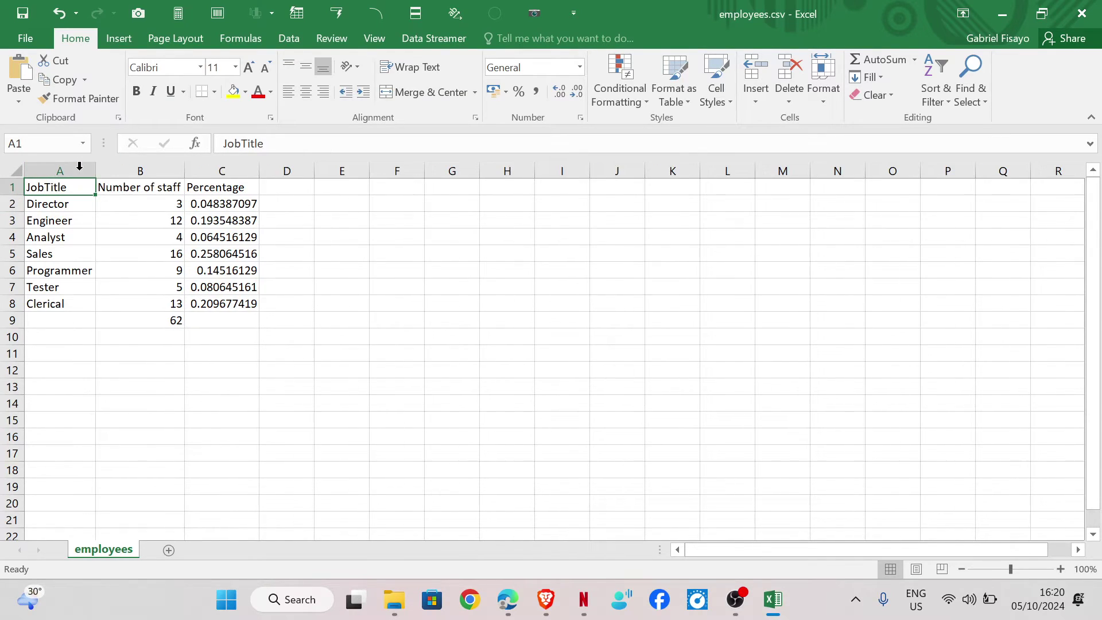
Step: Check the Task 16a instructions in the browser PDF against the JobTitle and Number of staff columns in the Excel sheet
{"action": "left_click", "coordinate": [517, 606]}
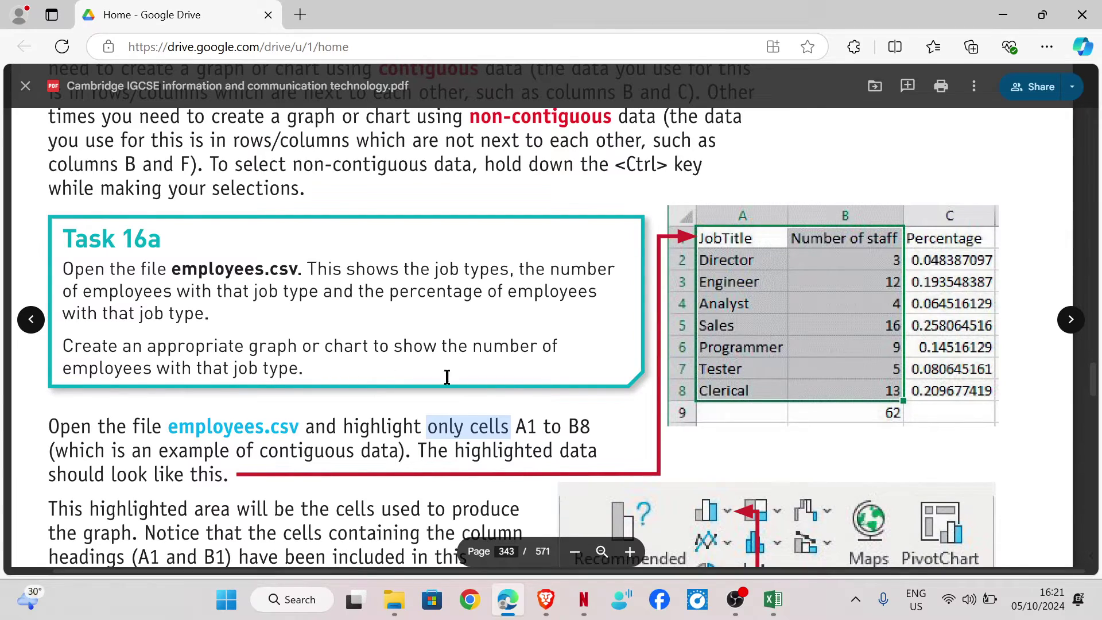
{"action": "left_click", "coordinate": [779, 605]}
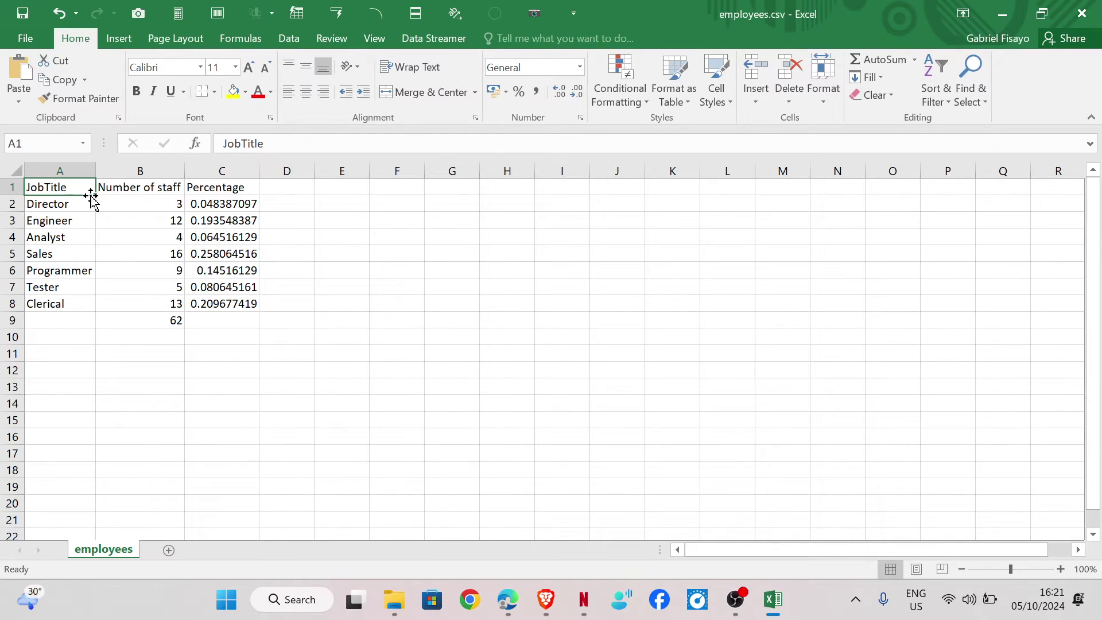
{"action": "left_click", "coordinate": [148, 182]}
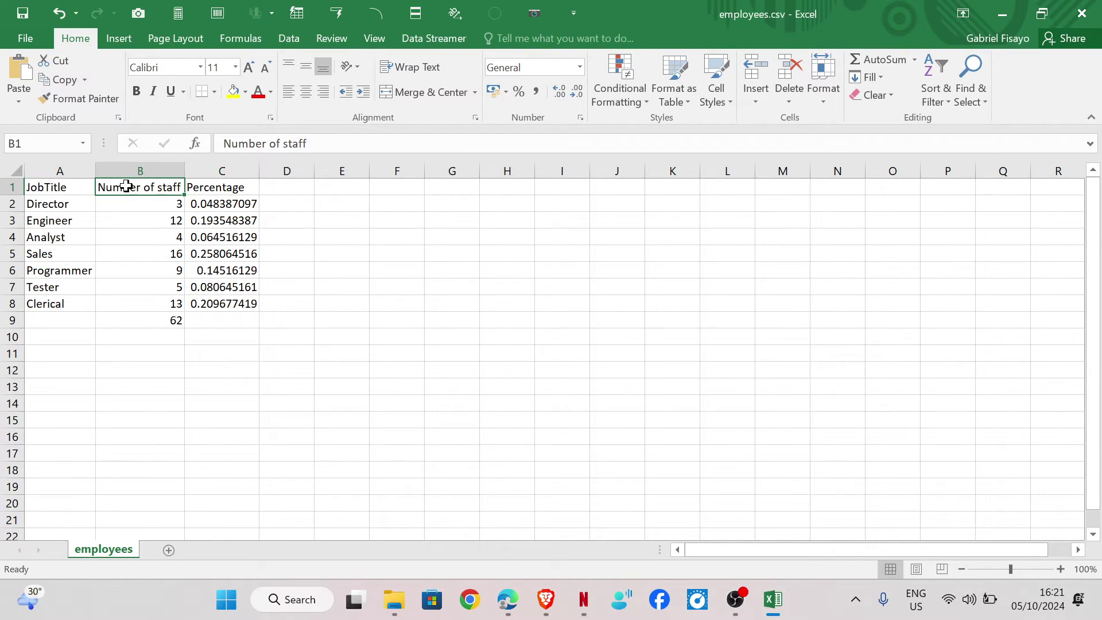
{"action": "left_click", "coordinate": [61, 187]}
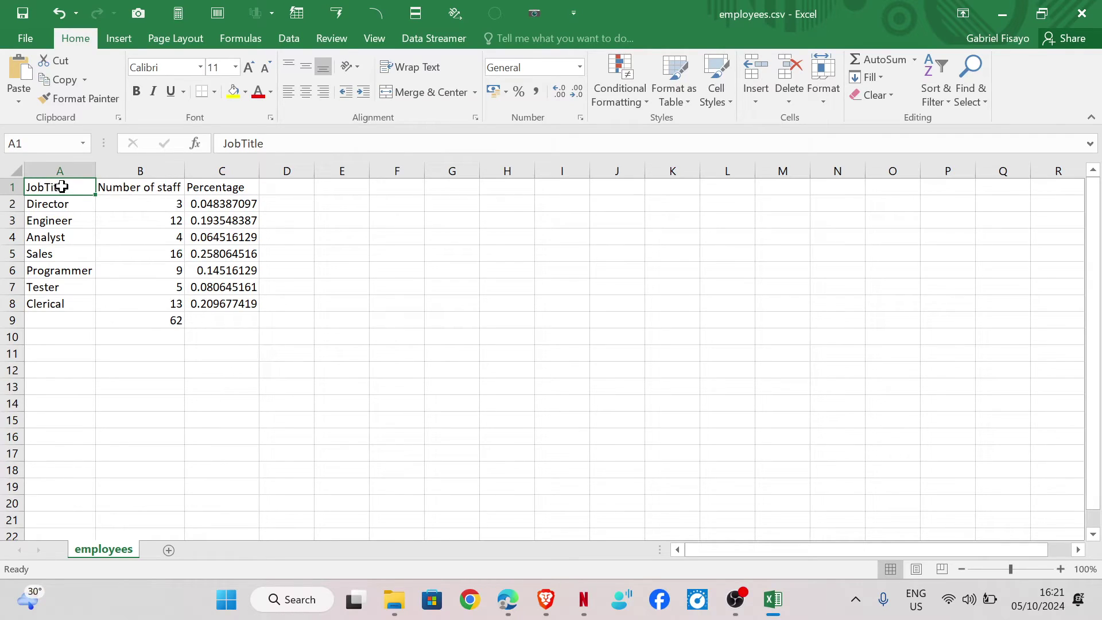
{"action": "left_click_drag", "start_coordinate": [61, 187], "coordinate": [151, 305]}
{"action": "left_click", "coordinate": [497, 335]}
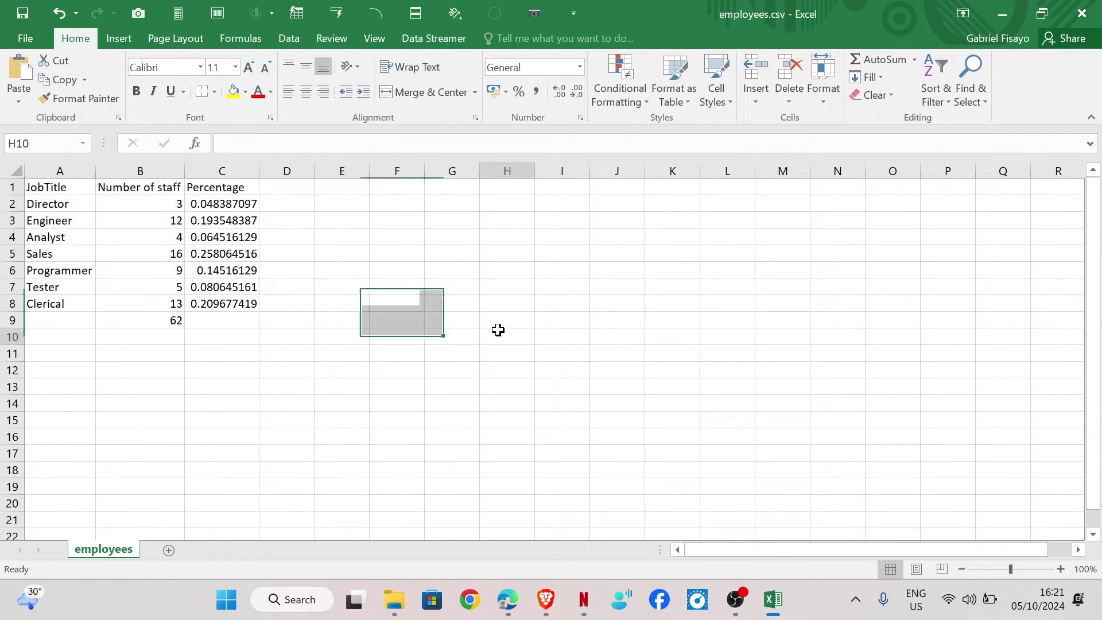
Step: Insert a 2-D clustered column chart from the job titles and staff numbers in cells A2:B8
{"action": "left_click_drag", "start_coordinate": [61, 203], "coordinate": [129, 303]}
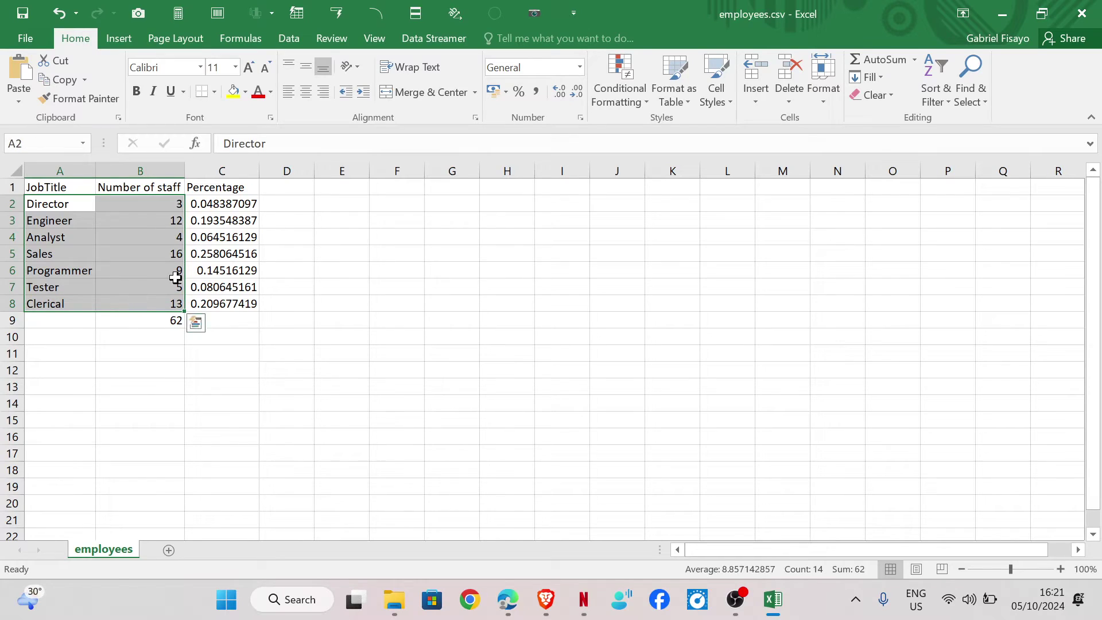
{"action": "left_click", "coordinate": [119, 38]}
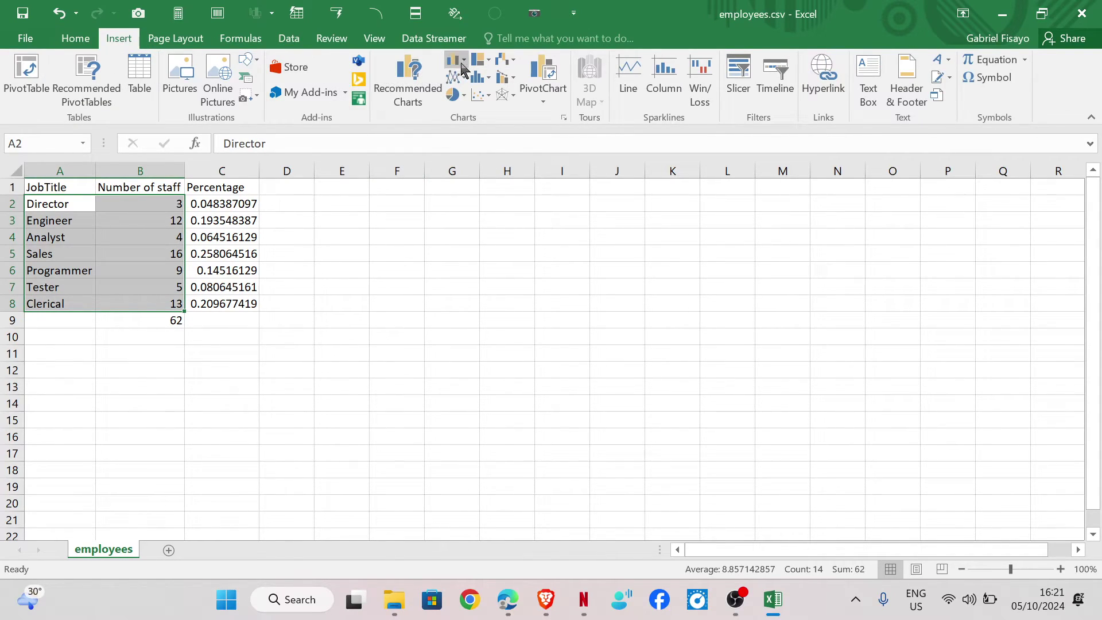
{"action": "left_click", "coordinate": [462, 63]}
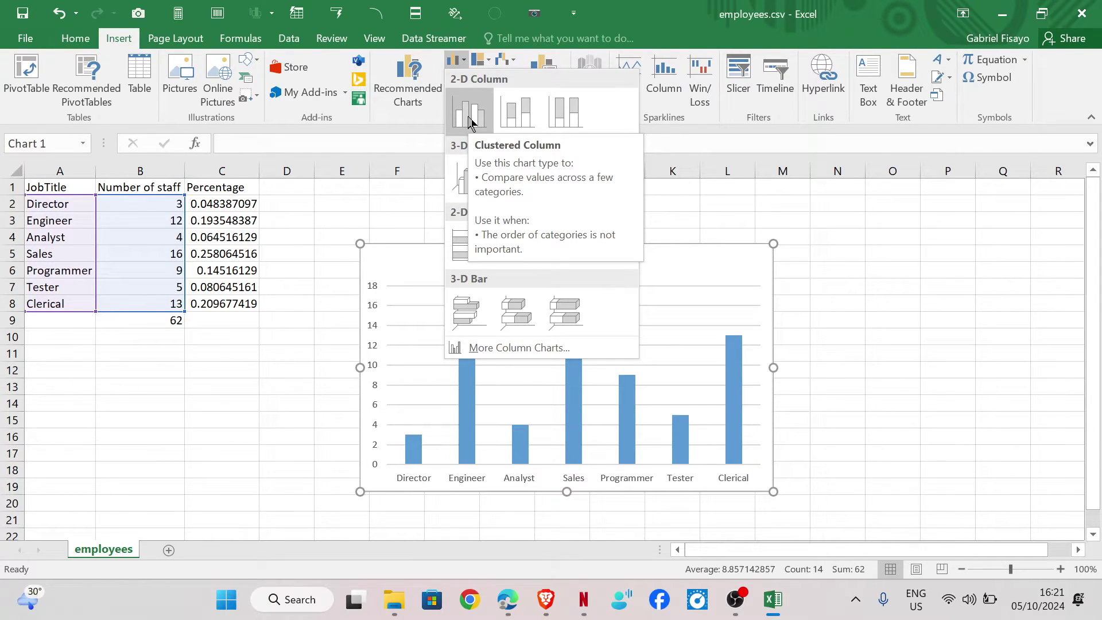
{"action": "left_click", "coordinate": [468, 115]}
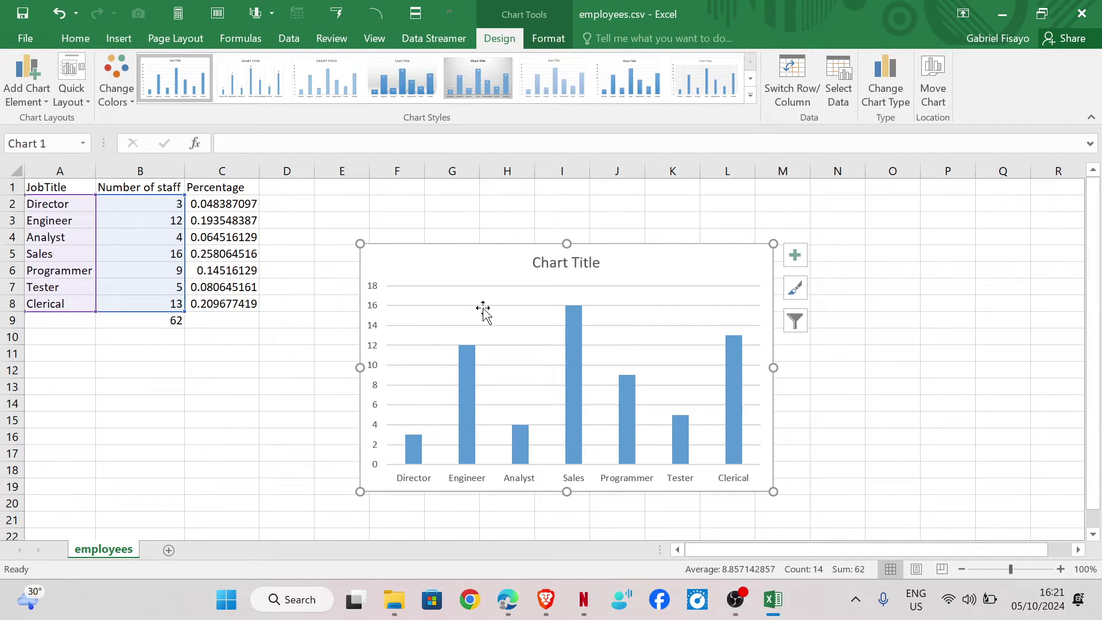
Step: Change the column chart's title to "Number of staff" and close the formatting pane
{"action": "left_click", "coordinate": [567, 263]}
{"action": "double_click", "coordinate": [567, 265]}
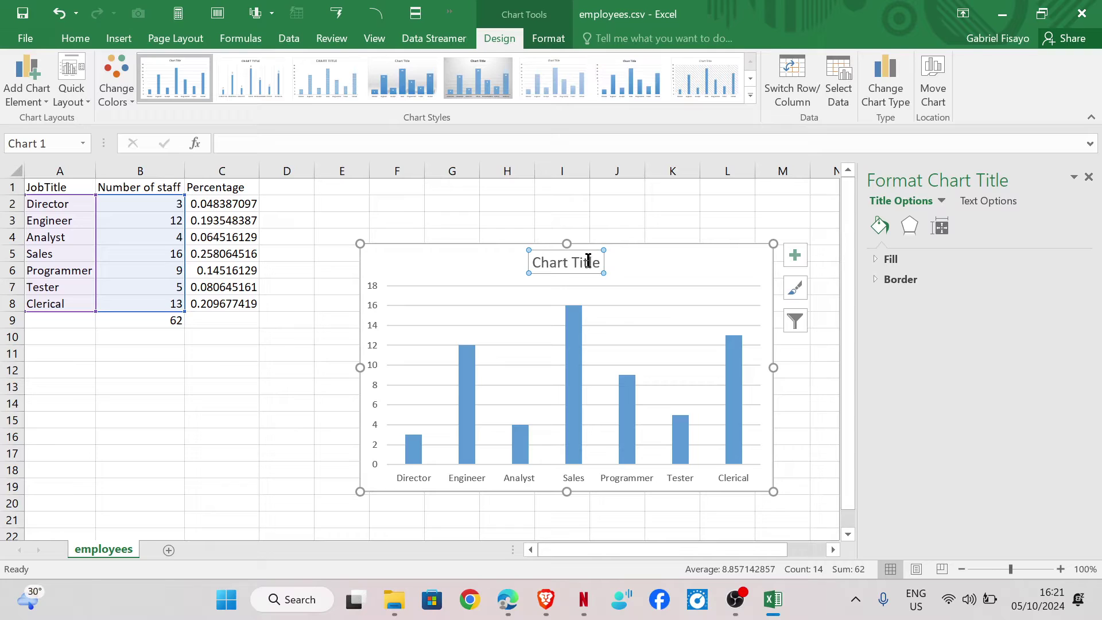
{"action": "left_click", "coordinate": [567, 263]}
{"action": "key", "text": "ctrl+a"}
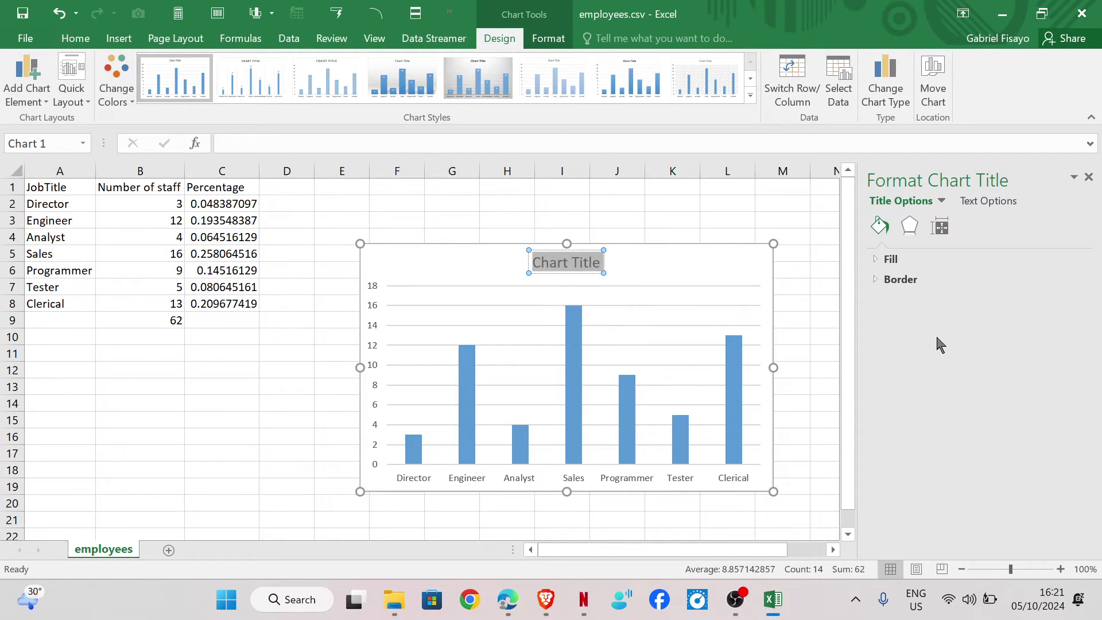
{"action": "type", "text": "Number"}
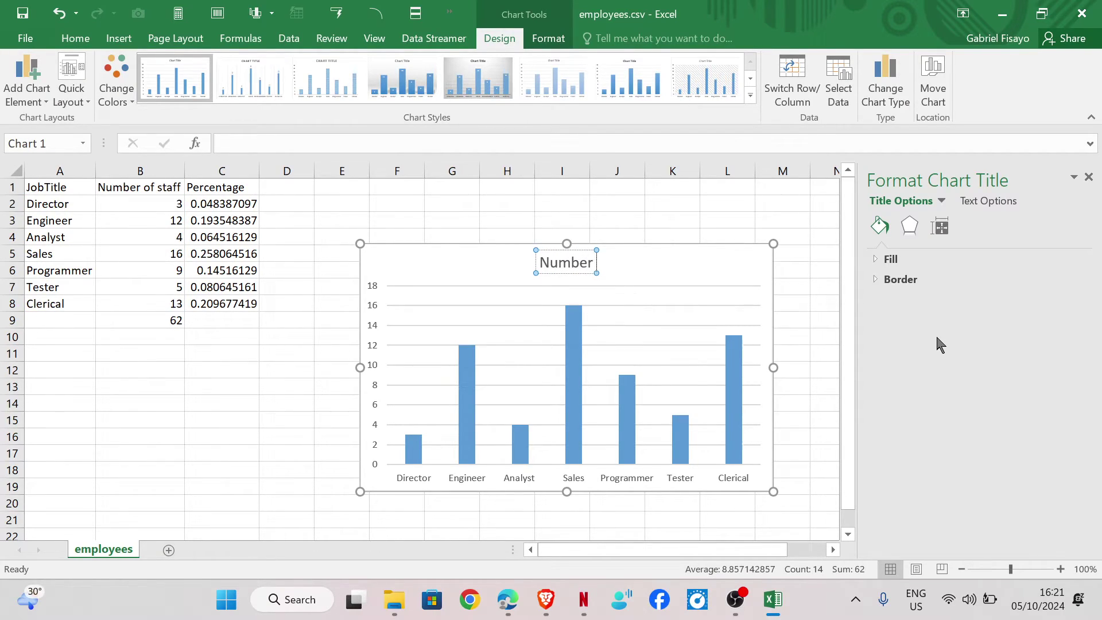
{"action": "type", "text": " of staff"}
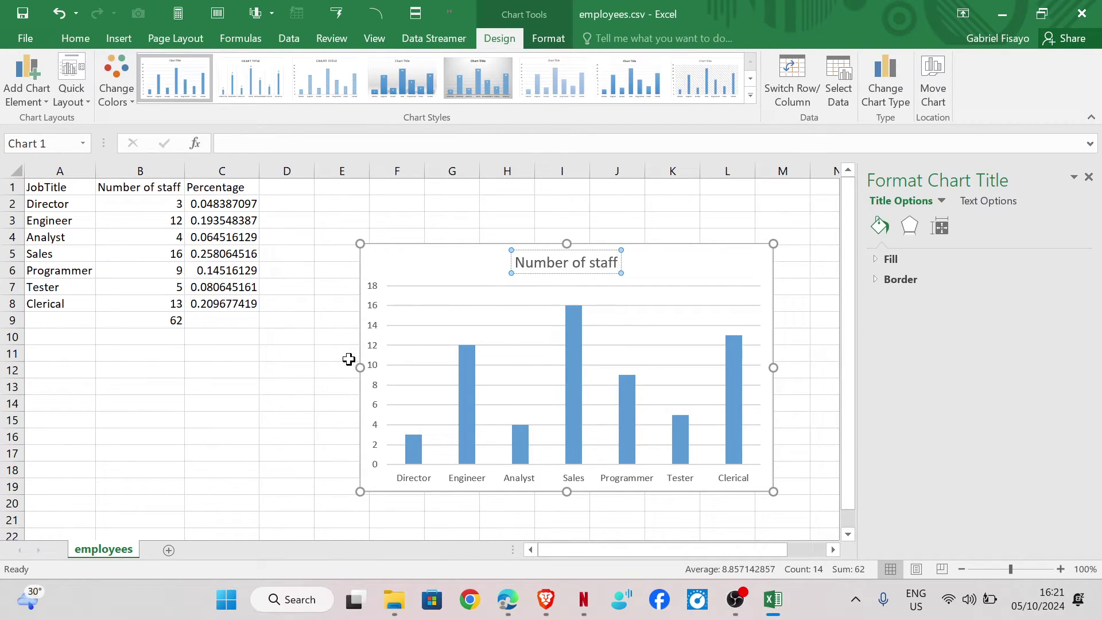
{"action": "left_click", "coordinate": [232, 405]}
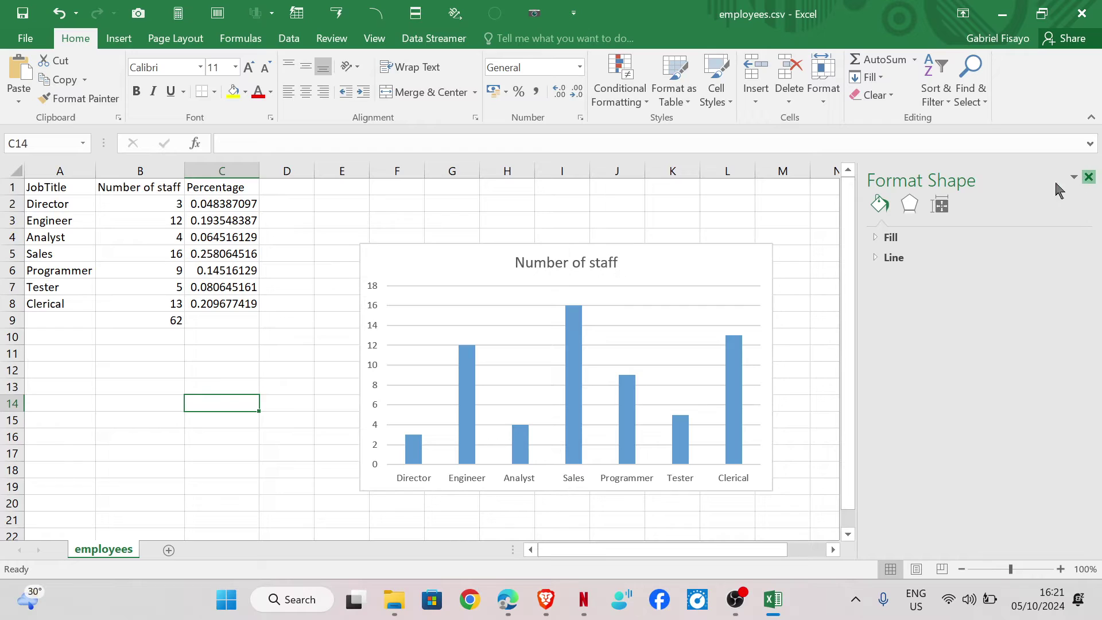
{"action": "left_click", "coordinate": [1089, 176]}
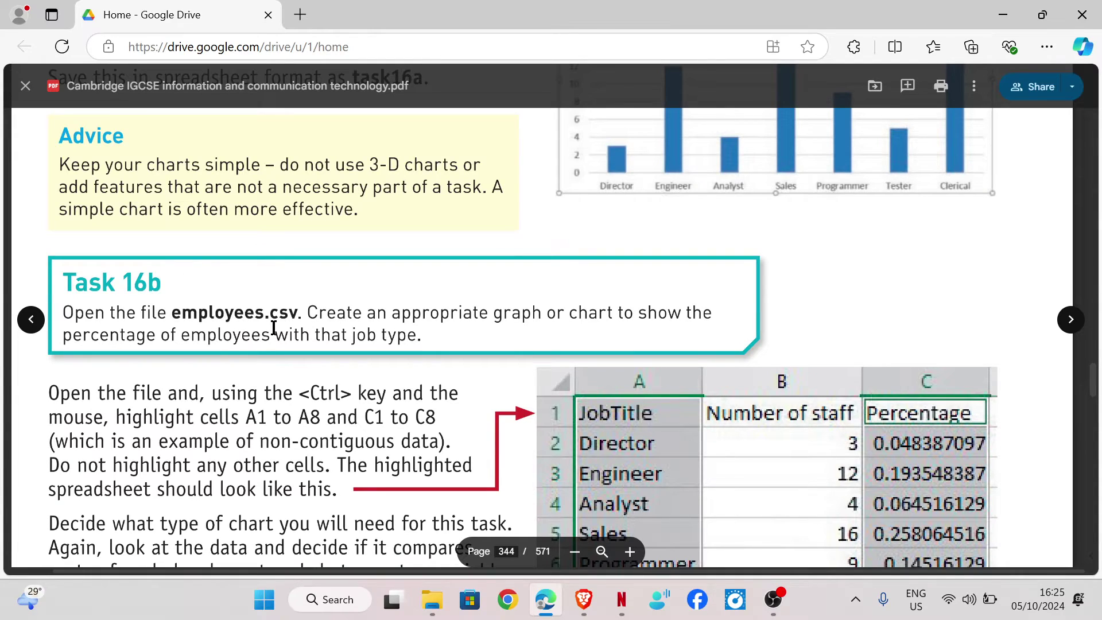
Step: Open employees.csv again from the Chapter 16 folder for Task 16b and autofit columns B and C
{"action": "key", "text": "alt+Tab"}
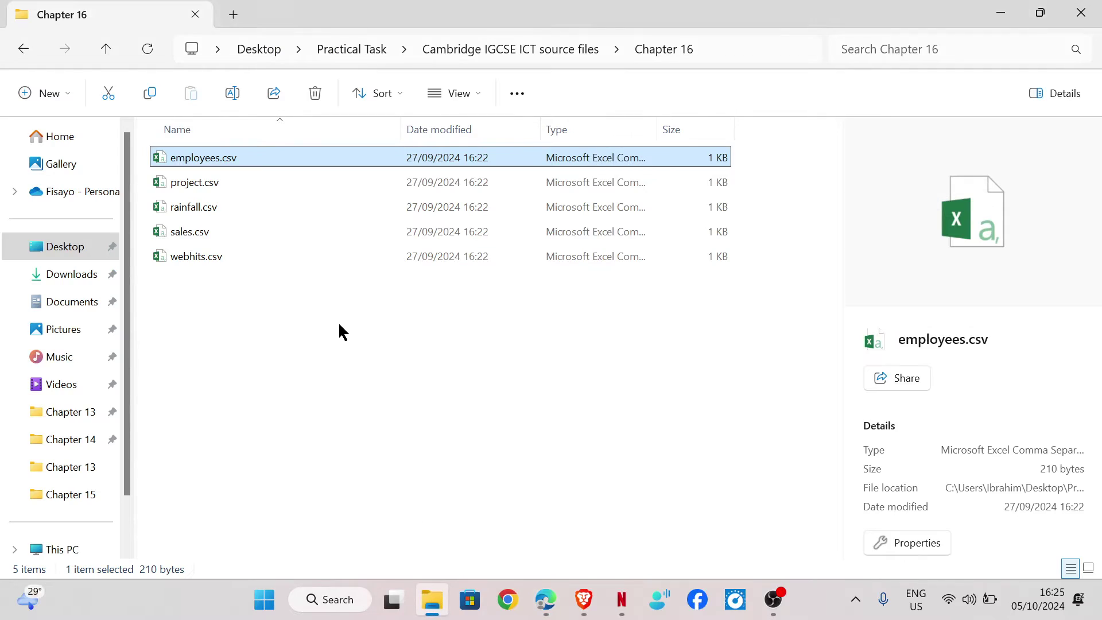
{"action": "double_click", "coordinate": [369, 157]}
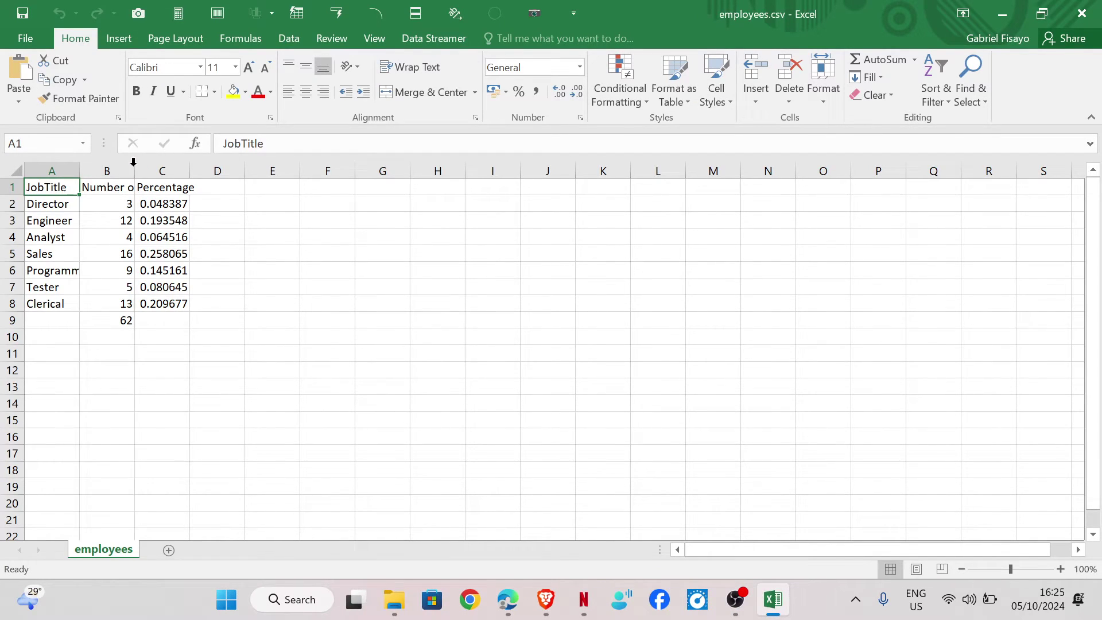
{"action": "double_click", "coordinate": [135, 169]}
{"action": "double_click", "coordinate": [224, 170]}
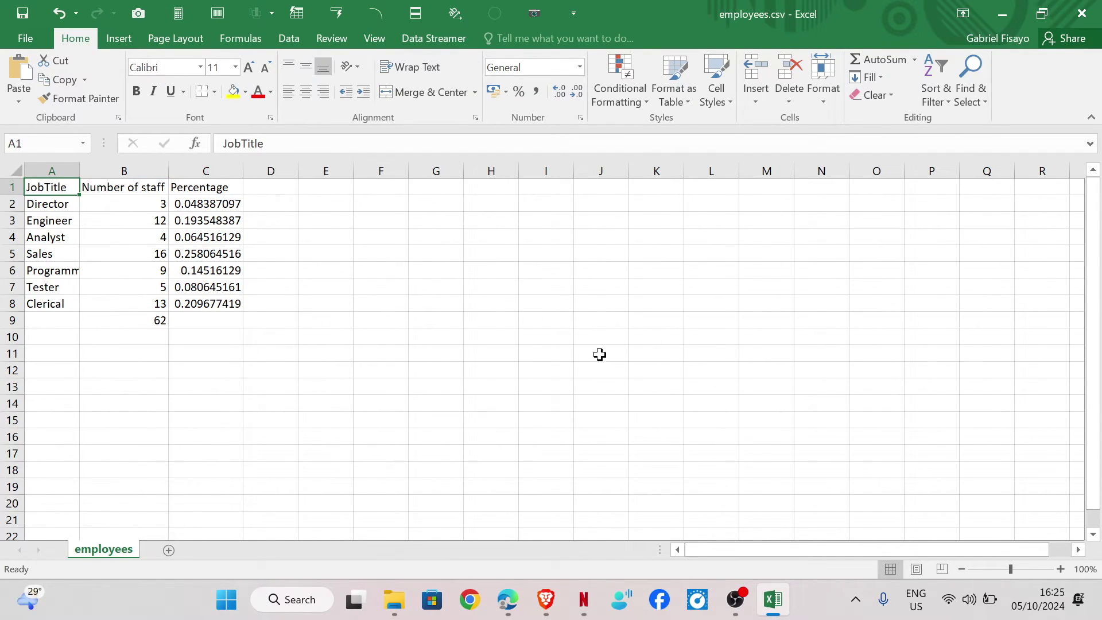
Step: Check the Task 16b instructions in the browser PDF, and insert a 2-D pie chart in Excel from cells A1:A8 and C1:C8
{"action": "left_click", "coordinate": [511, 600]}
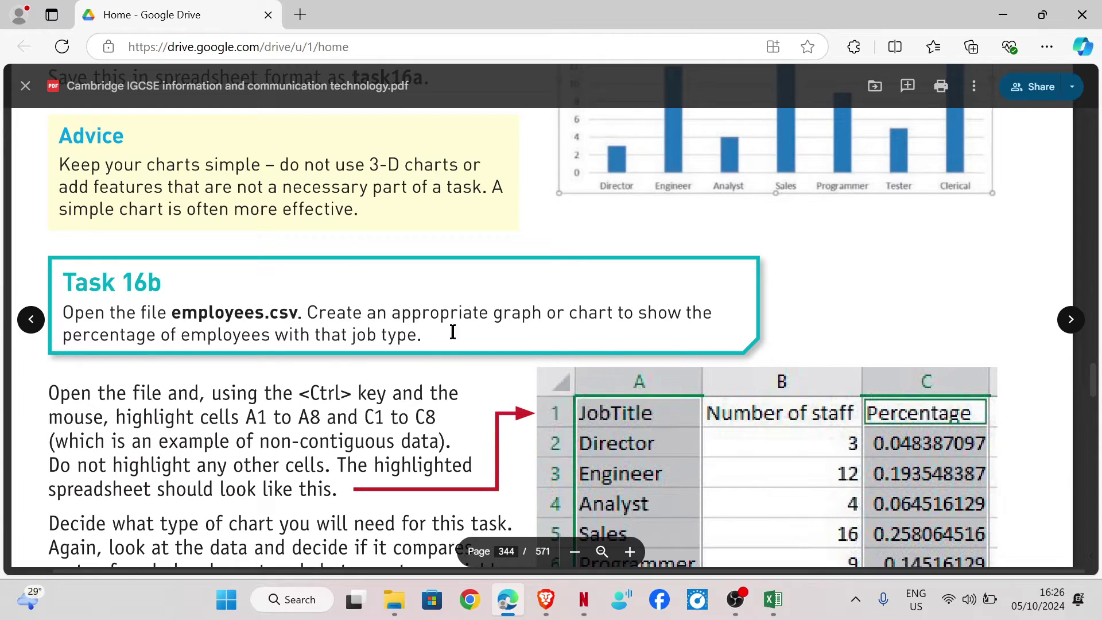
{"action": "left_click", "coordinate": [773, 599]}
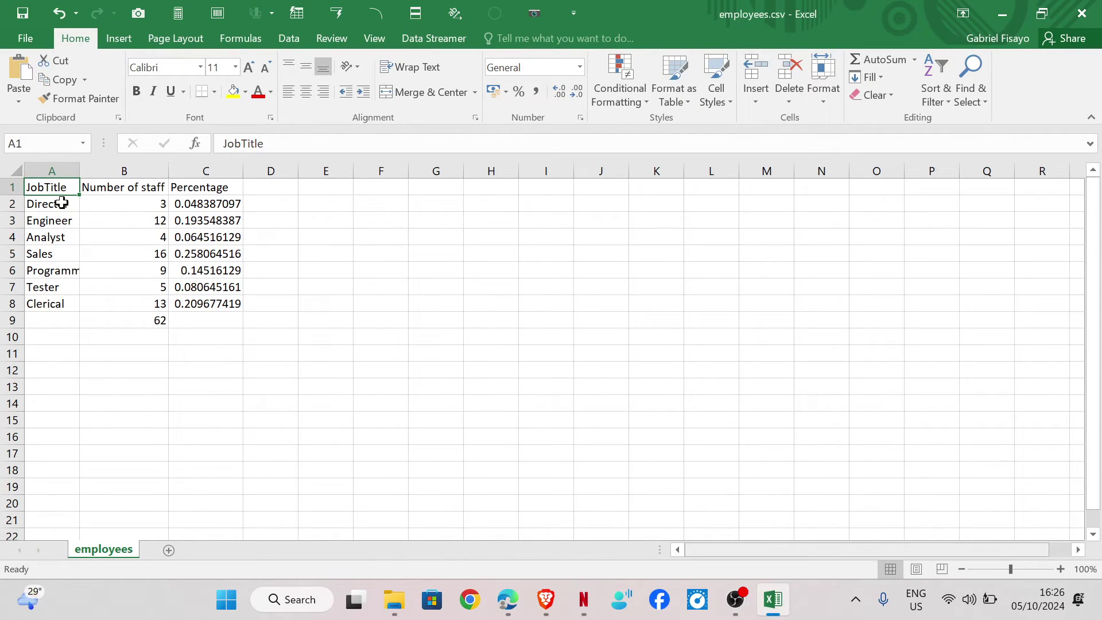
{"action": "left_click", "coordinate": [87, 371]}
{"action": "left_click_drag", "start_coordinate": [51, 185], "coordinate": [53, 302]}
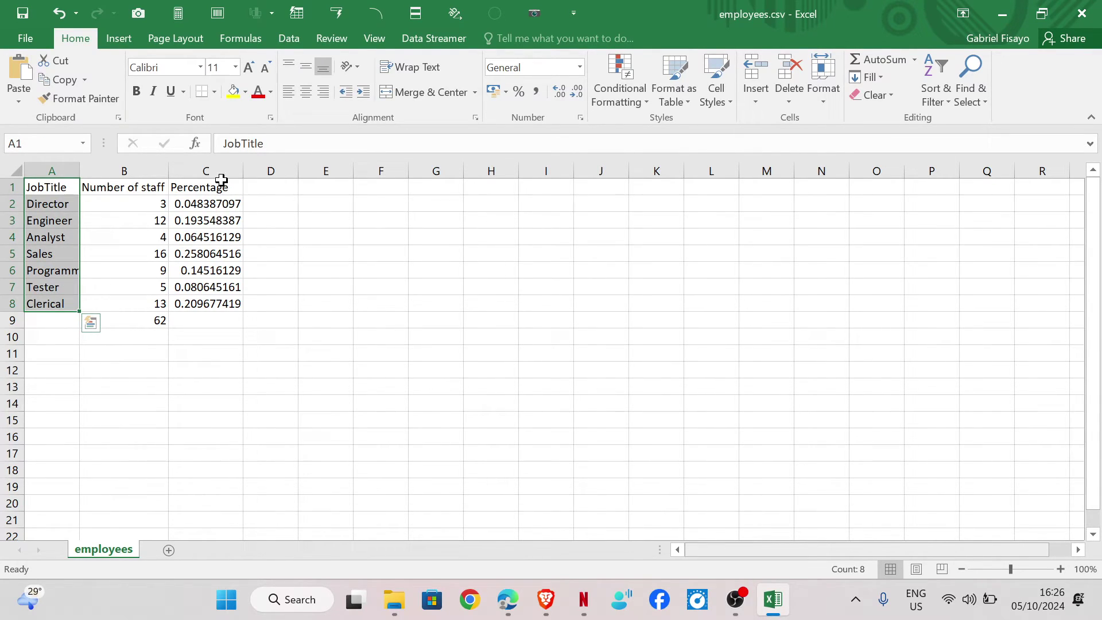
{"action": "left_click_drag", "start_coordinate": [216, 187], "coordinate": [208, 301]}
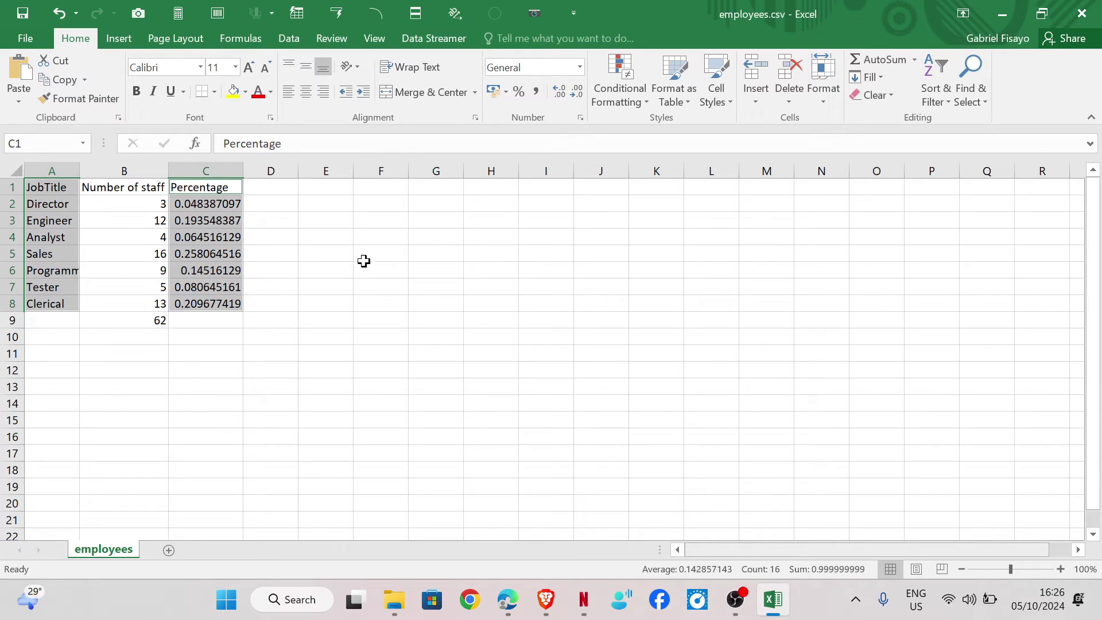
{"action": "left_click", "coordinate": [117, 40]}
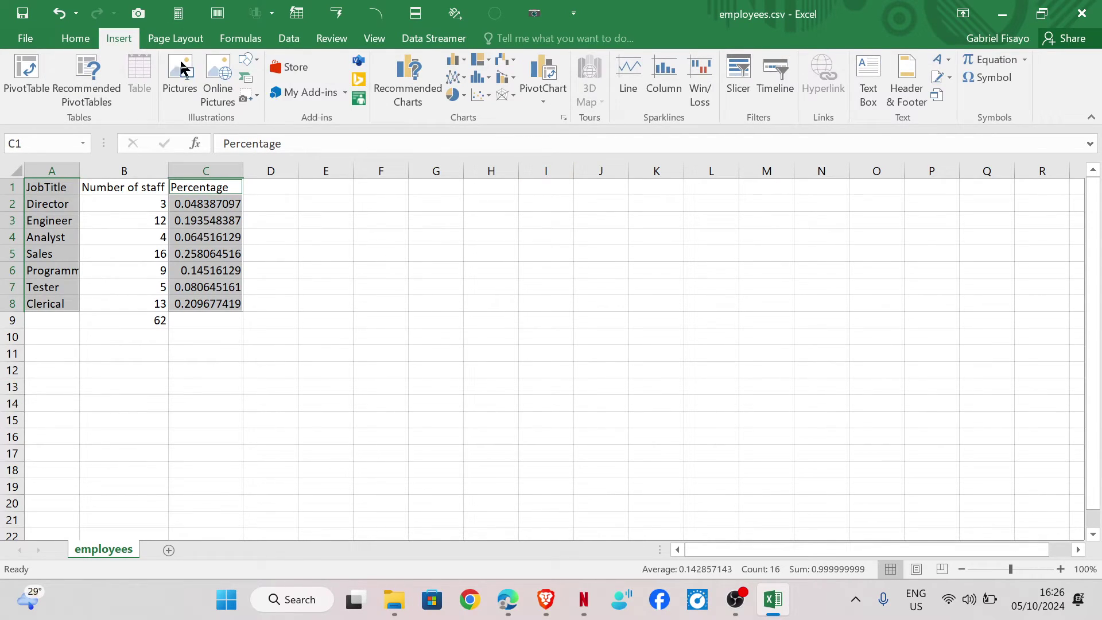
{"action": "left_click", "coordinate": [464, 98]}
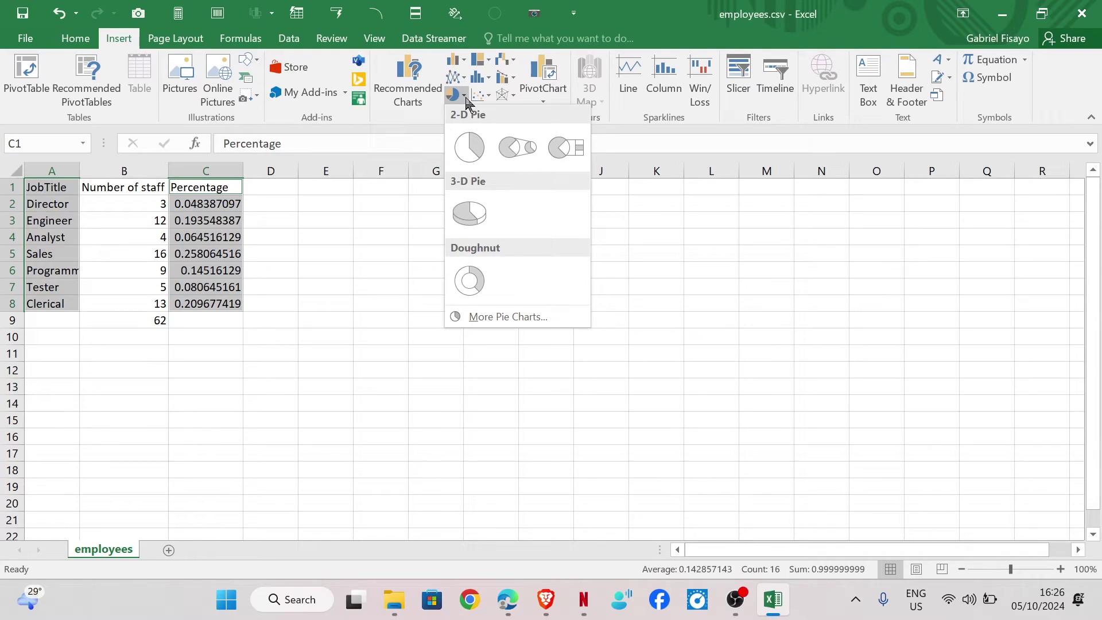
{"action": "left_click", "coordinate": [468, 149]}
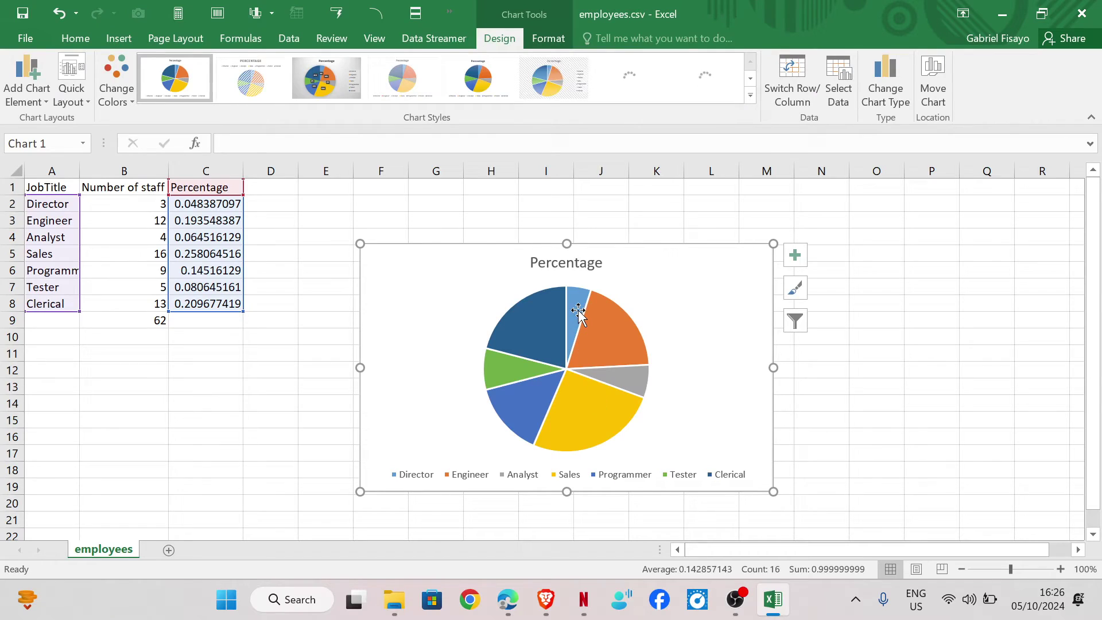
{"action": "left_click", "coordinate": [912, 268]}
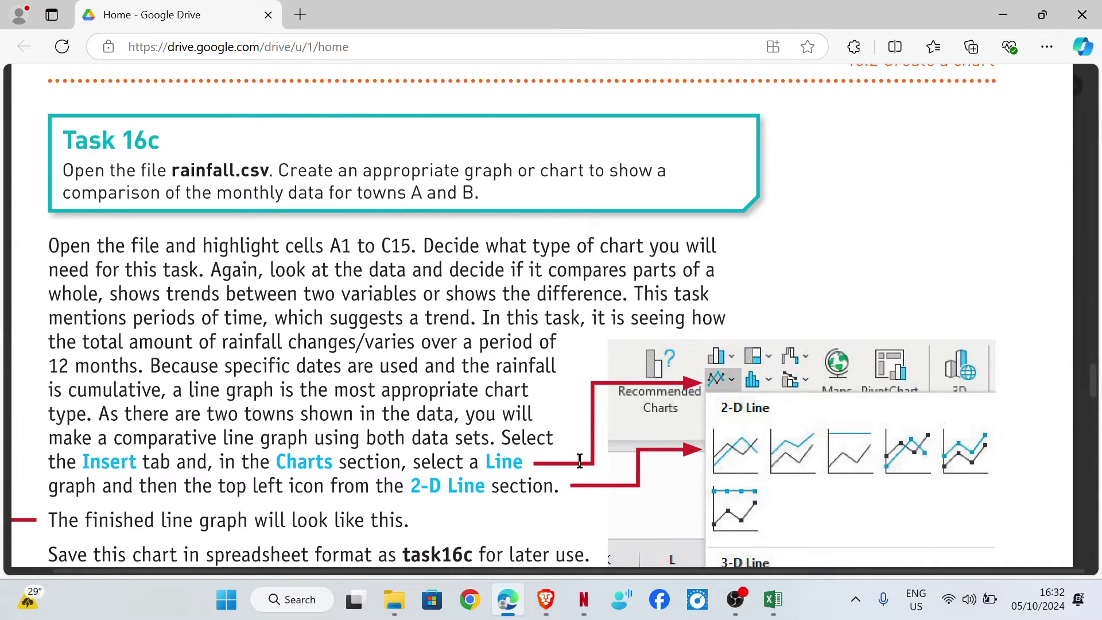
Step: Switch to rainfall.csv in Excel and insert a basic 2-D line chart from the dates and both towns' rainfall in cells A1:C15
{"action": "key", "text": "alt+Tab"}
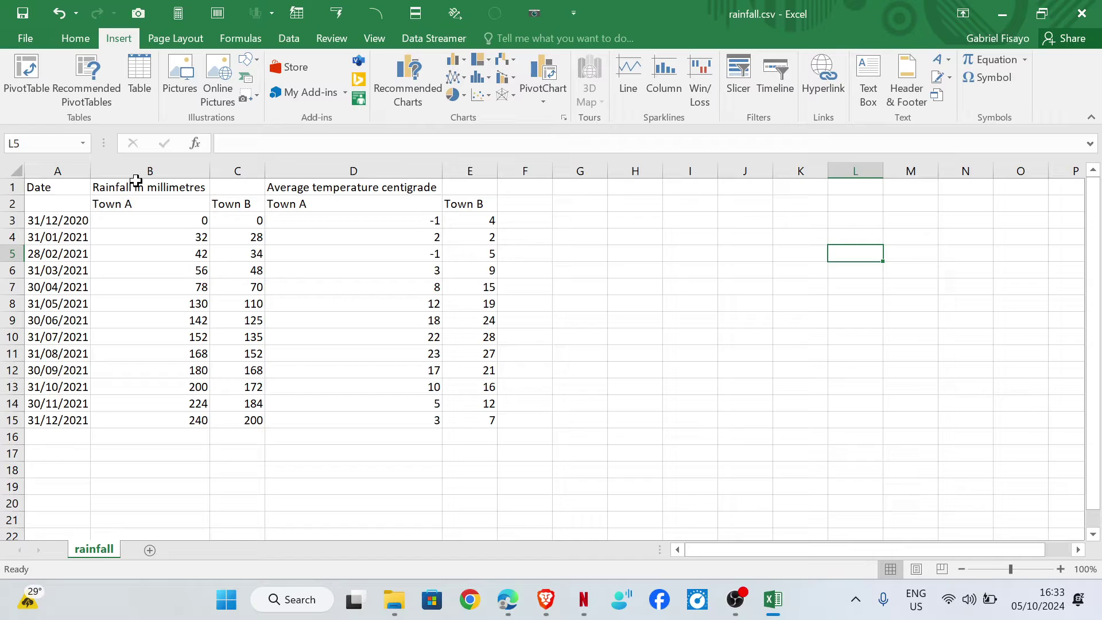
{"action": "left_click_drag", "start_coordinate": [136, 180], "coordinate": [229, 422]}
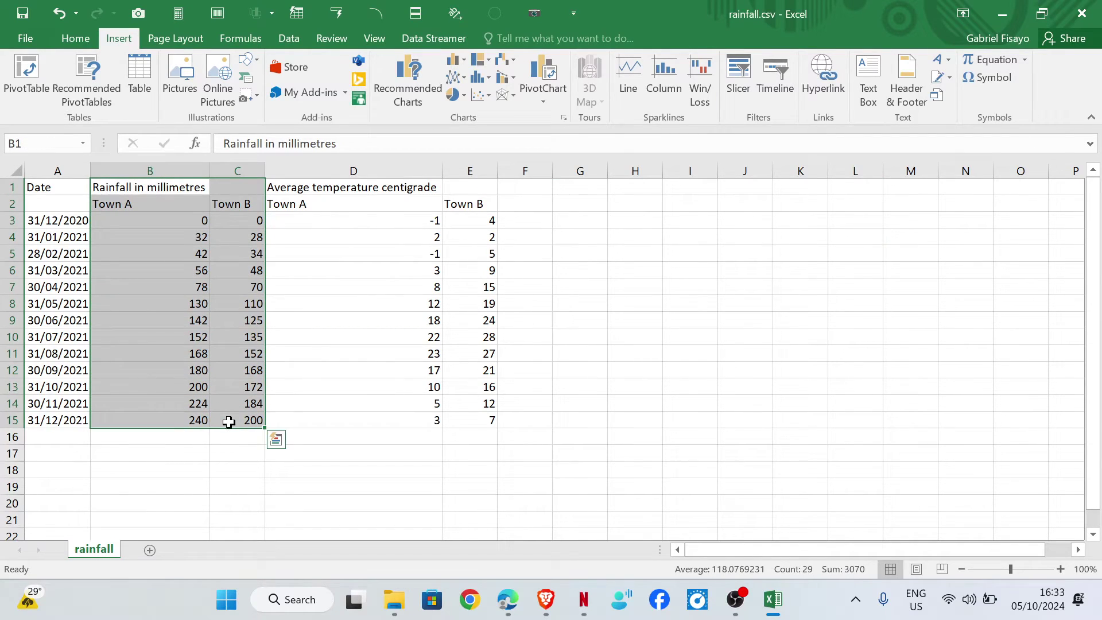
{"action": "left_click", "coordinate": [340, 468]}
{"action": "left_click_drag", "start_coordinate": [56, 193], "coordinate": [221, 427]}
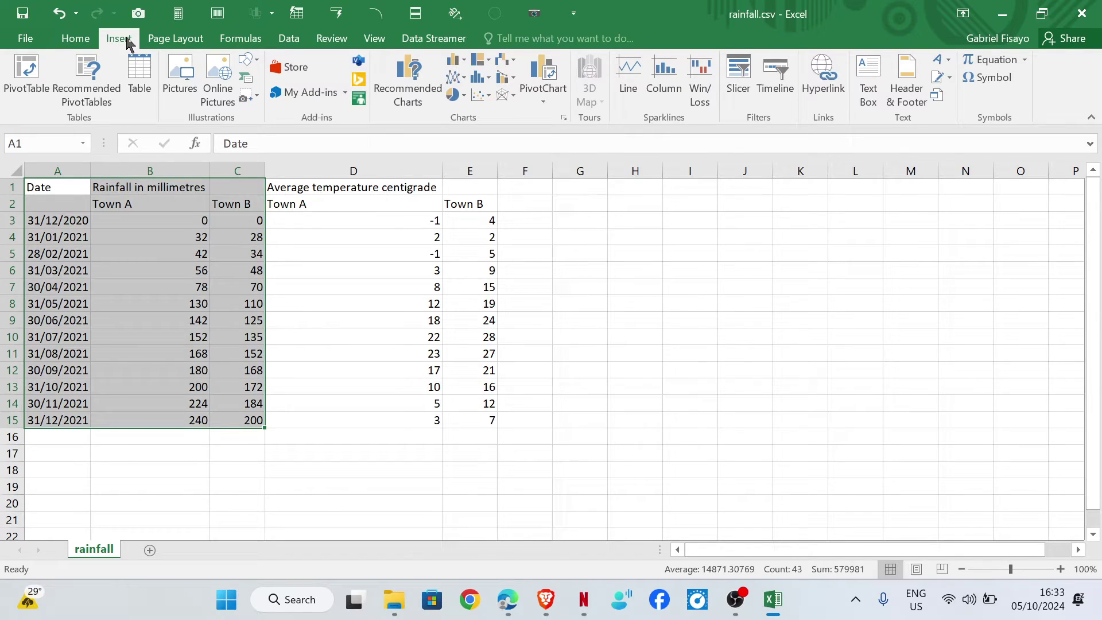
{"action": "left_click", "coordinate": [463, 78]}
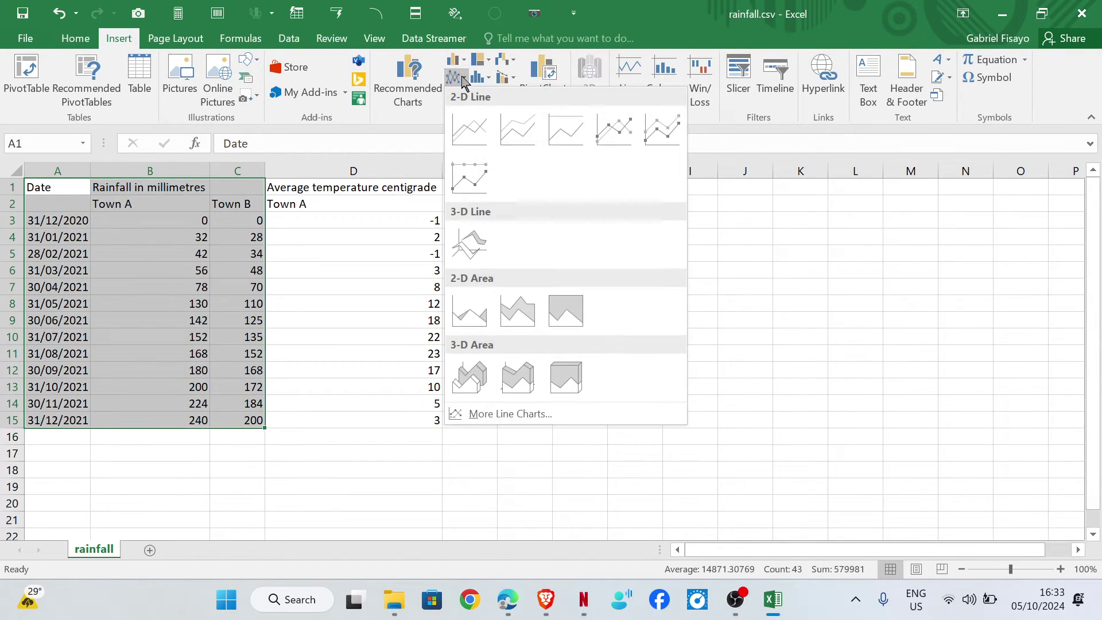
{"action": "left_click", "coordinate": [463, 131]}
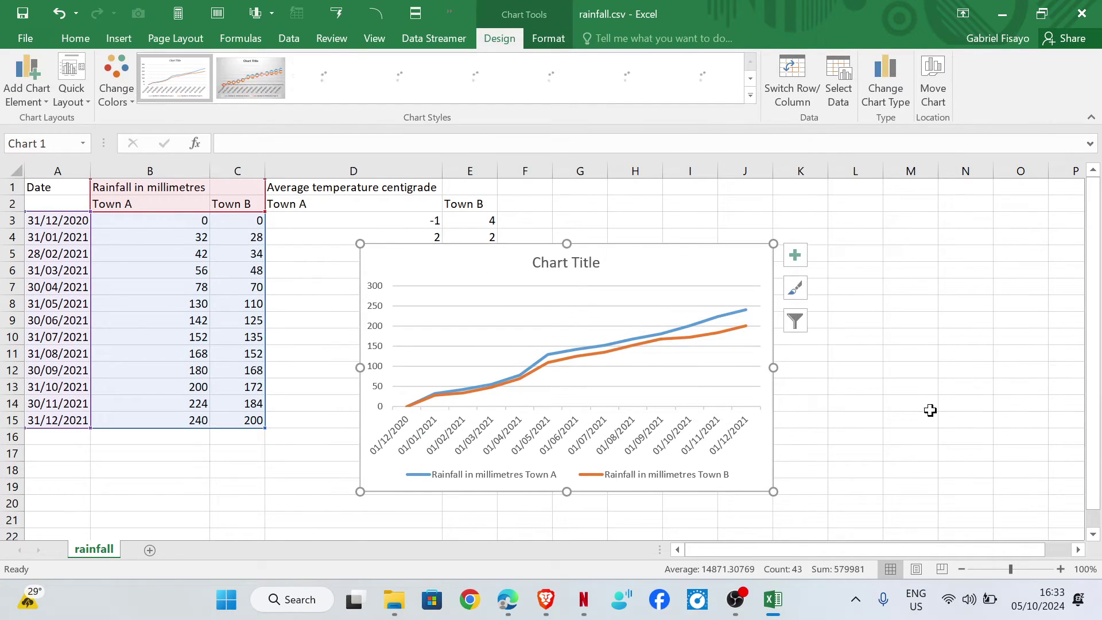
{"action": "left_click", "coordinate": [942, 377]}
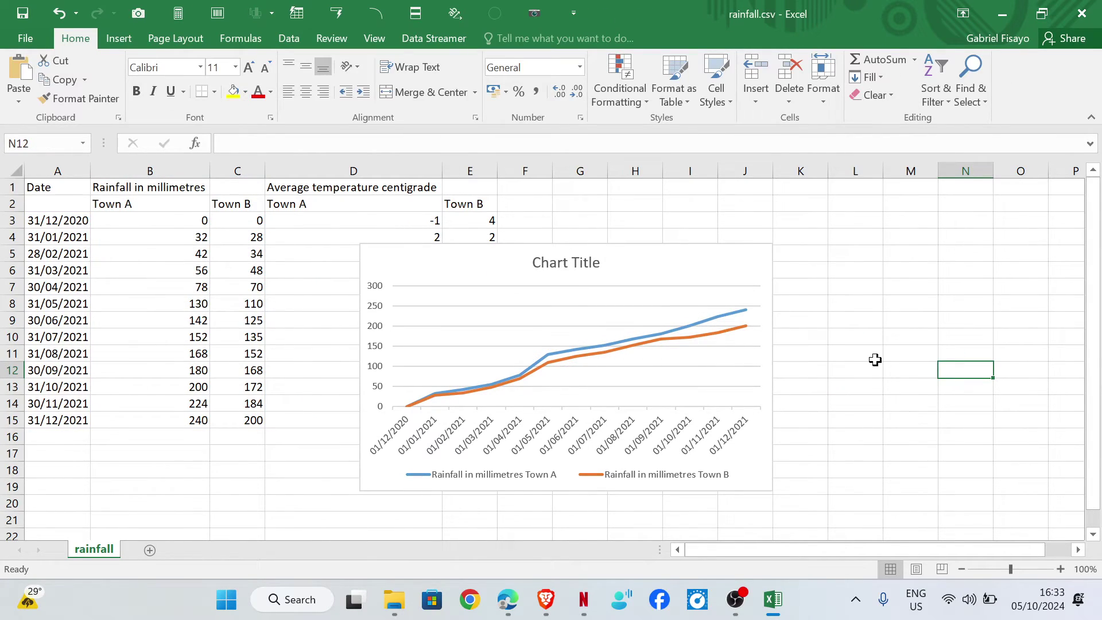
Step: Change the line chart's title to "Rainfall in millimetres" and look over the chart
{"action": "left_click", "coordinate": [571, 264]}
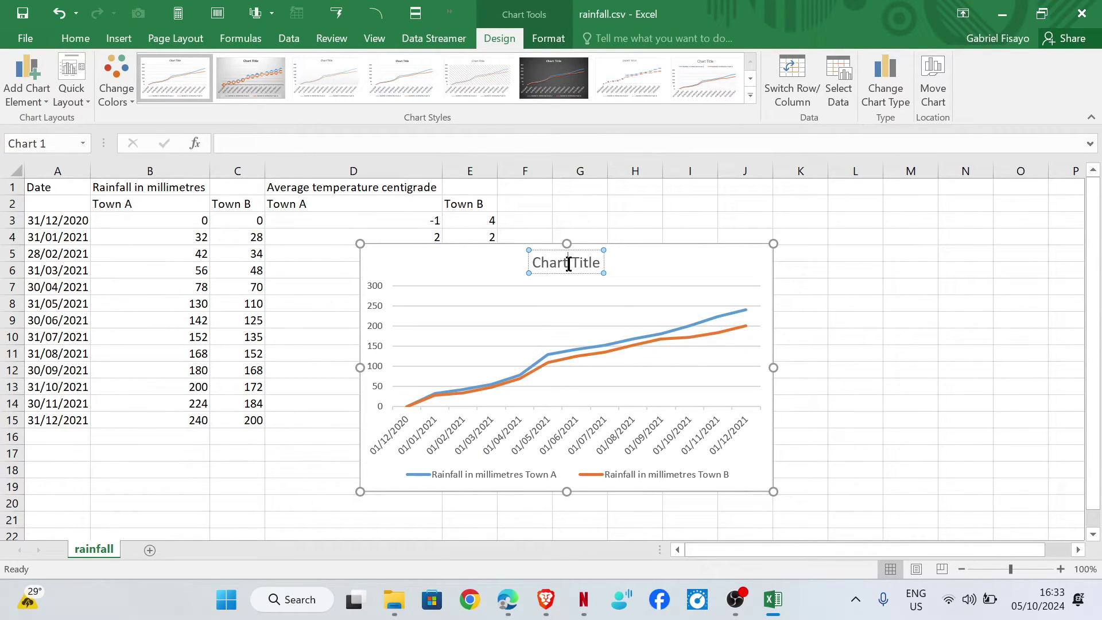
{"action": "key", "text": "ctrl+a"}
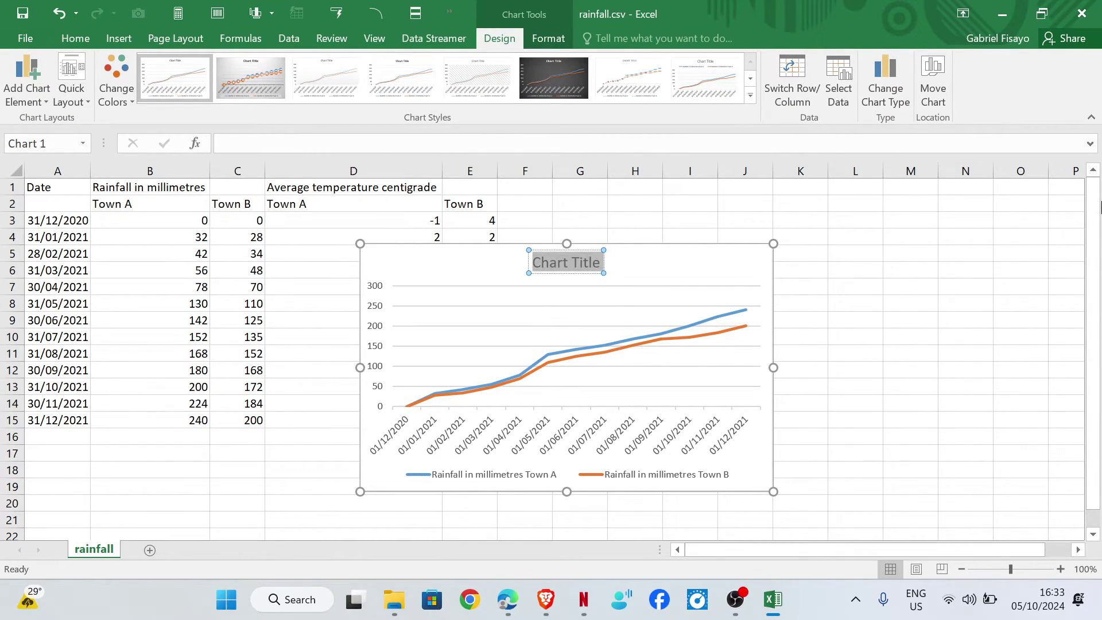
{"action": "type", "text": "Rainf"}
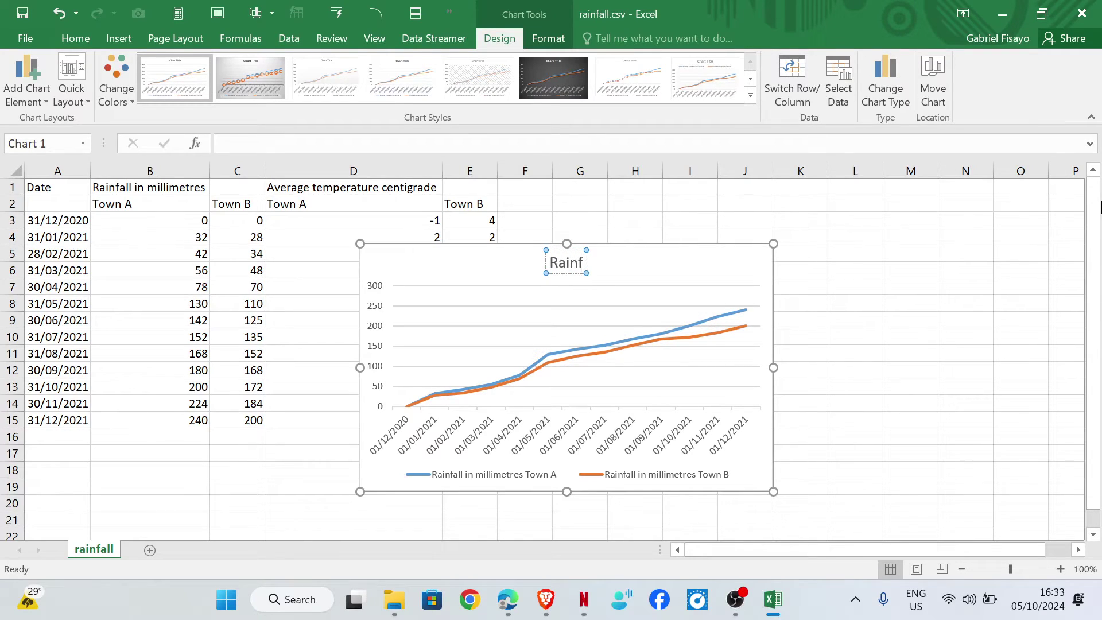
{"action": "type", "text": "all in m"}
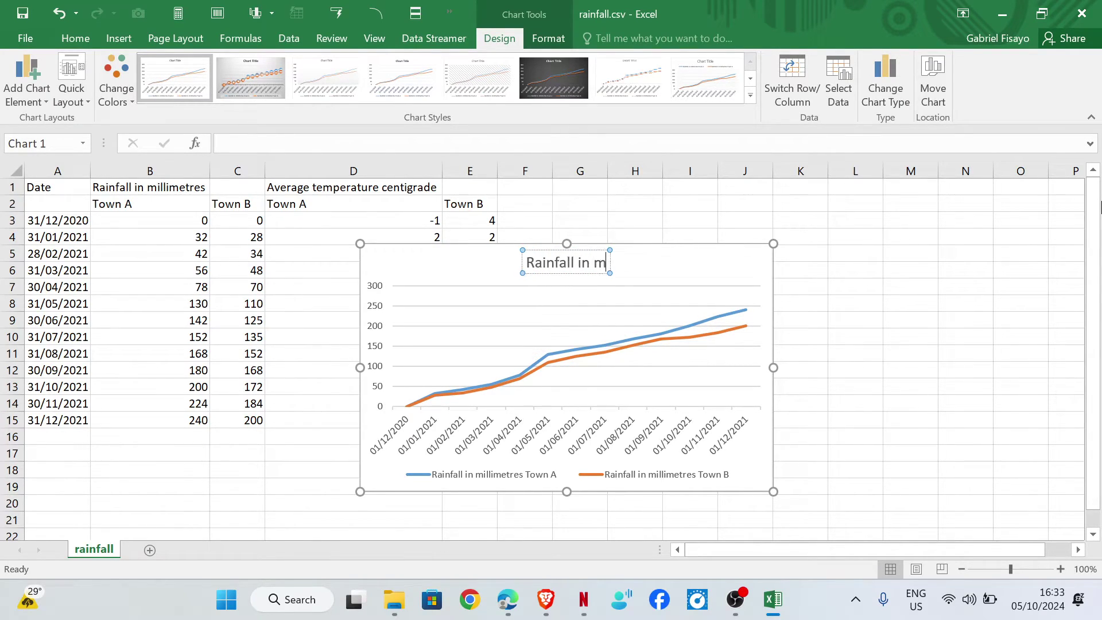
{"action": "type", "text": "illimet"}
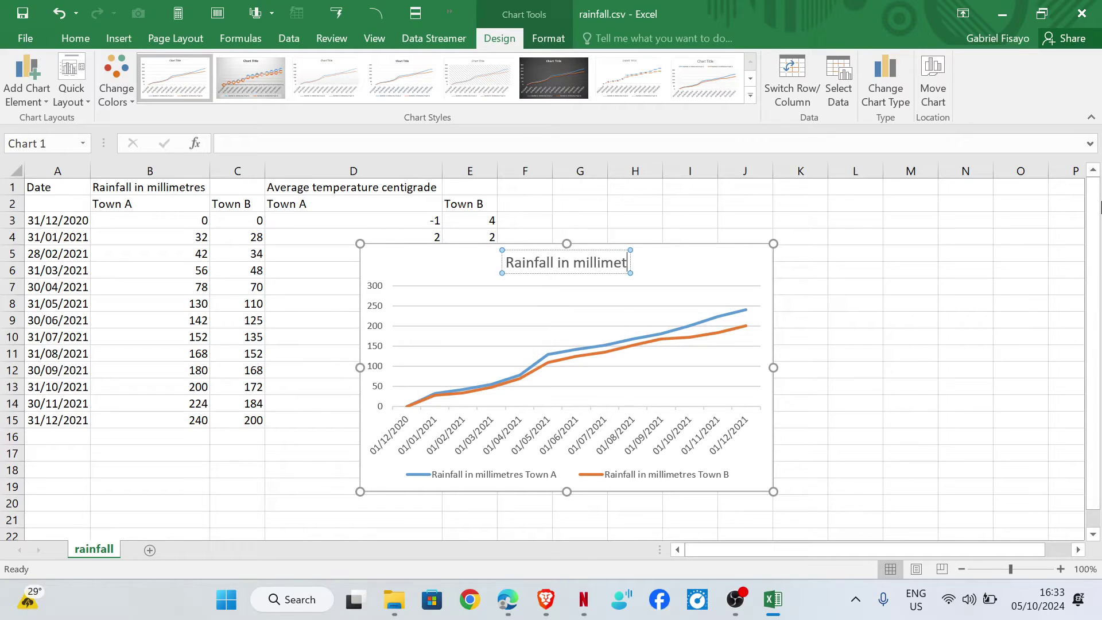
{"action": "type", "text": "res"}
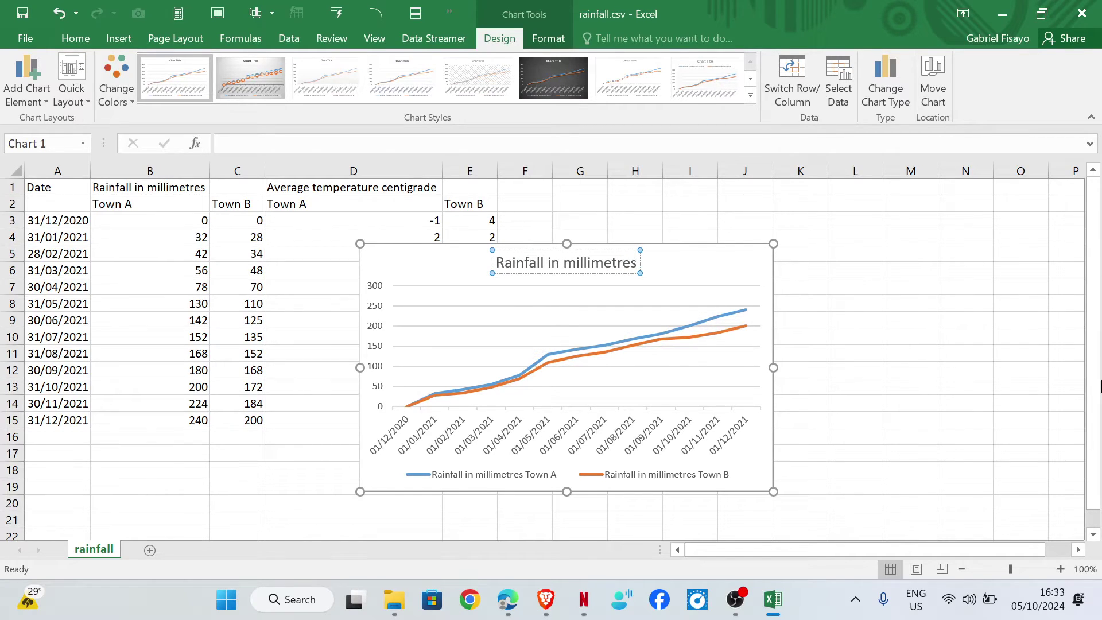
{"action": "left_click", "coordinate": [959, 369]}
{"action": "scroll", "coordinate": [789, 310], "scroll_direction": "down", "scroll_amount": 2}
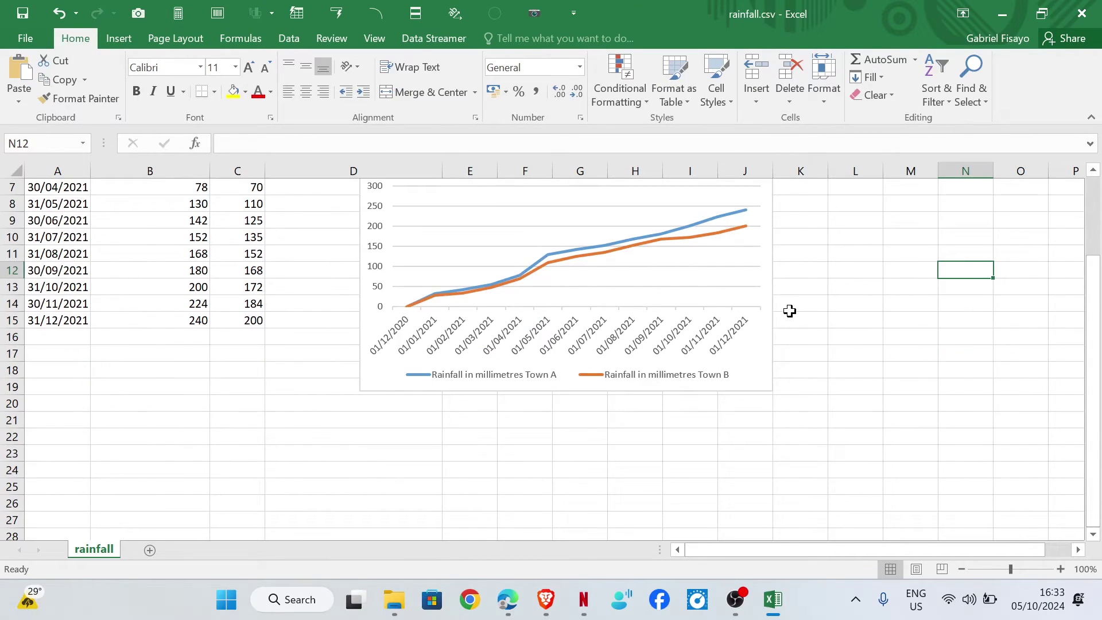
{"action": "scroll", "coordinate": [790, 311], "scroll_direction": "up", "scroll_amount": 2}
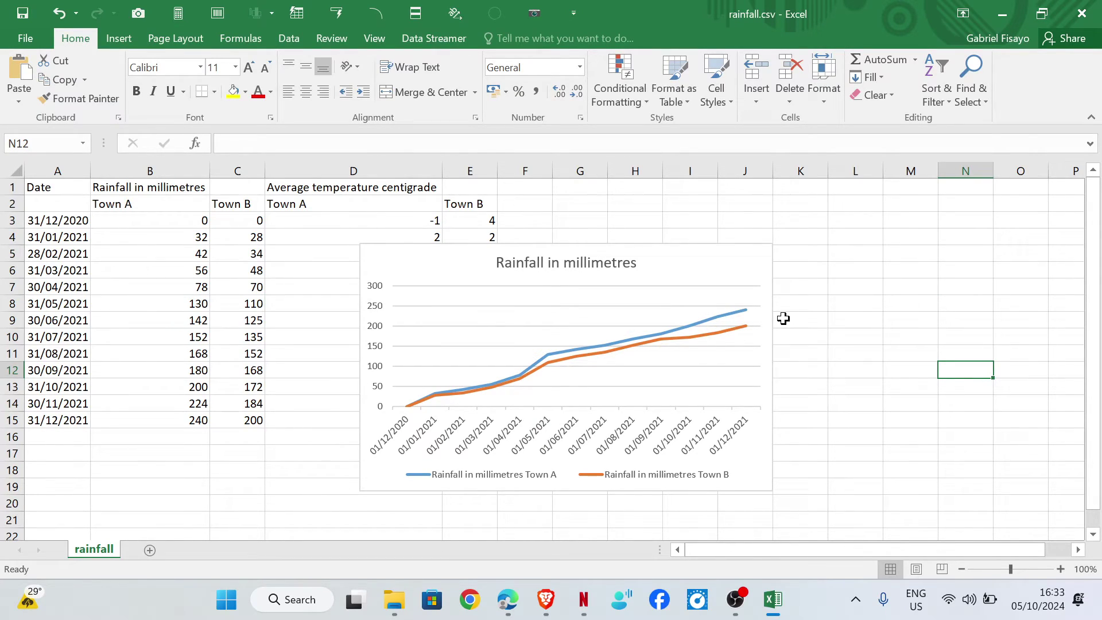
Step: Save the rainfall workbook as Task16c in Excel Workbook (*.xlsx) format in the Task 16 folder
{"action": "left_click", "coordinate": [27, 39]}
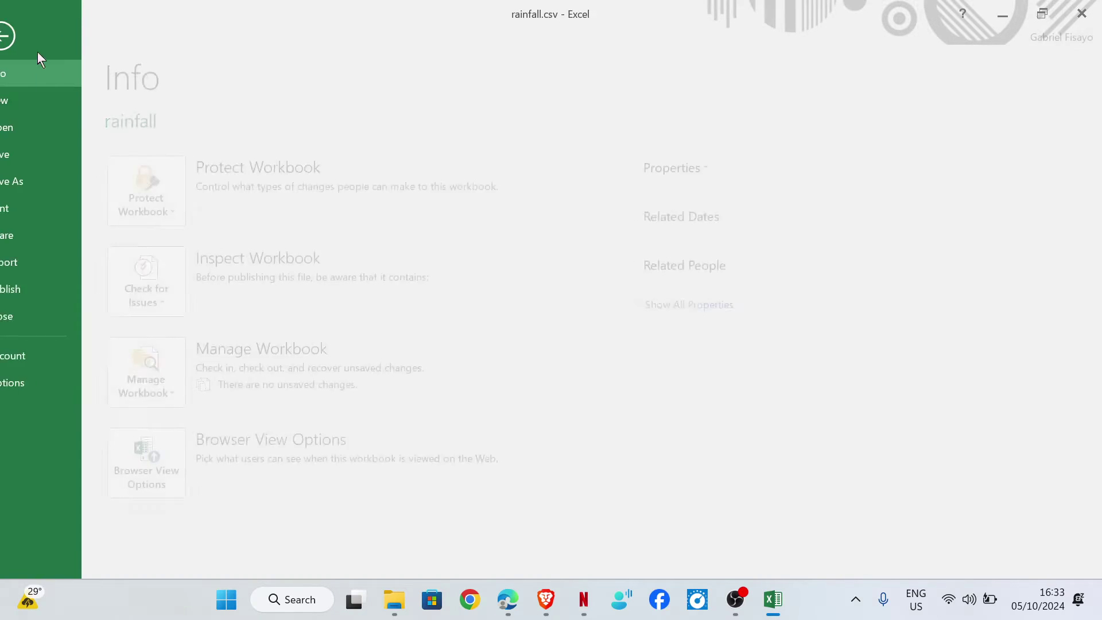
{"action": "left_click", "coordinate": [42, 180]}
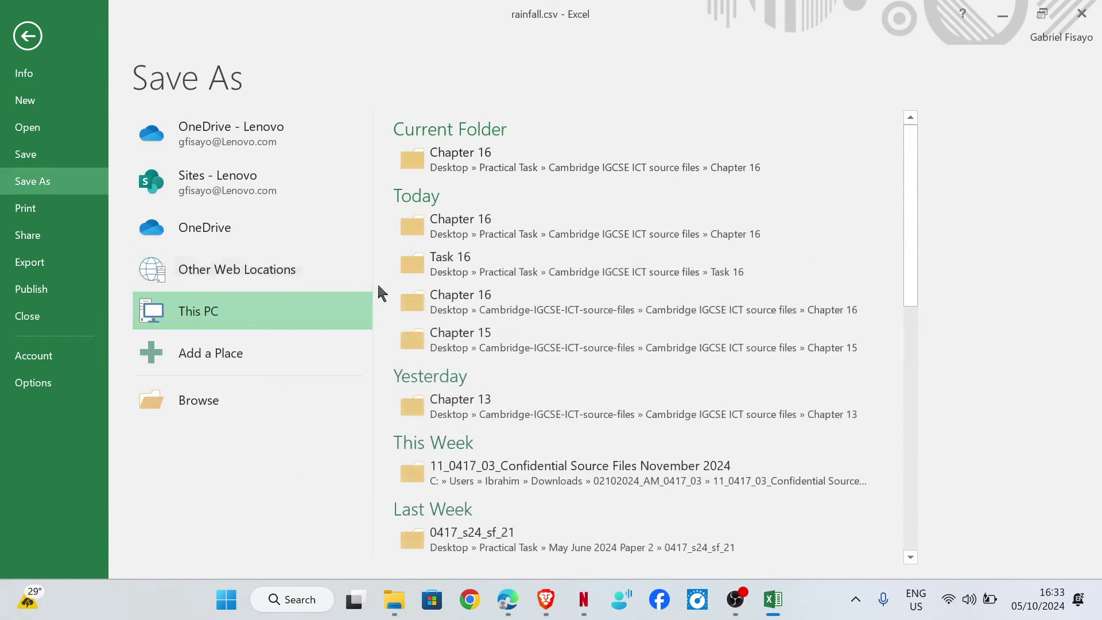
{"action": "left_click", "coordinate": [225, 400]}
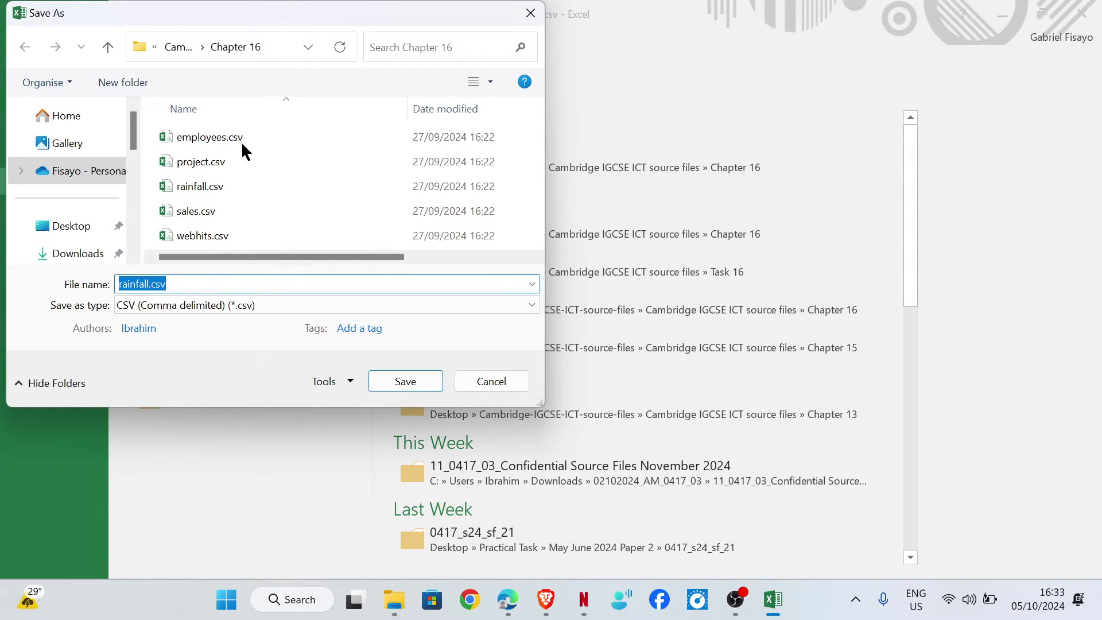
{"action": "left_click", "coordinate": [163, 51]}
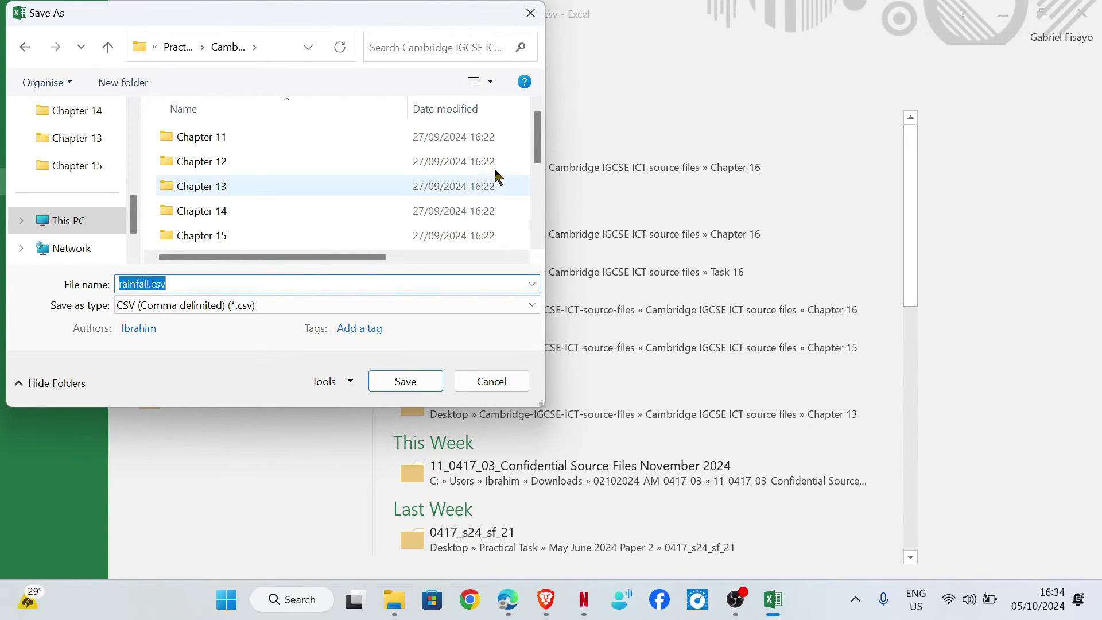
{"action": "scroll", "coordinate": [543, 140], "scroll_direction": "down", "scroll_amount": 3}
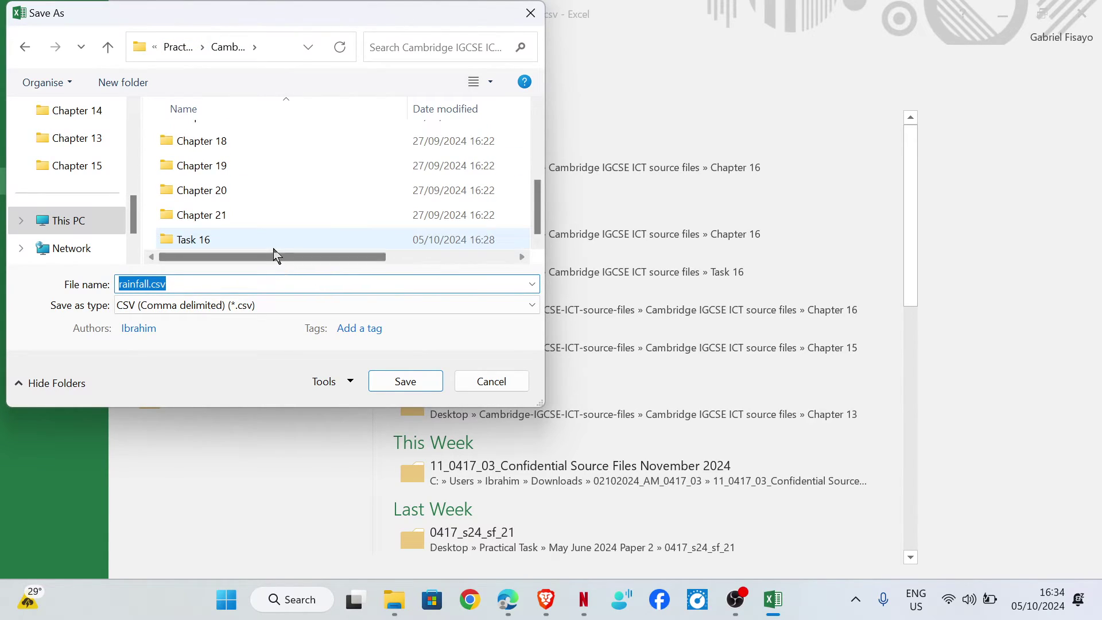
{"action": "double_click", "coordinate": [273, 241]}
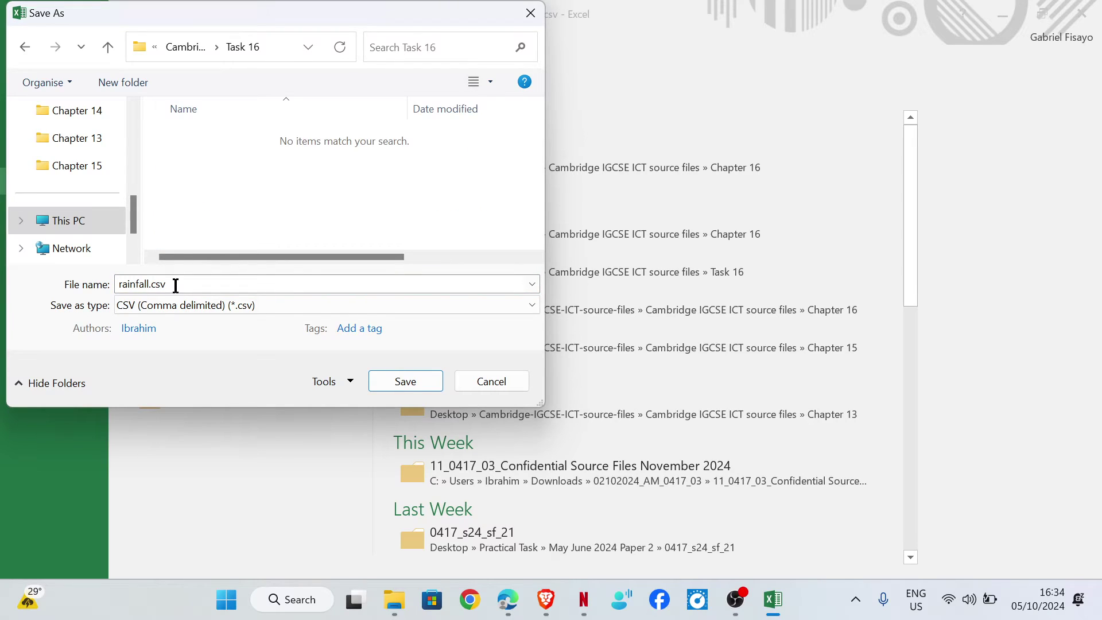
{"action": "type", "text": "Task"}
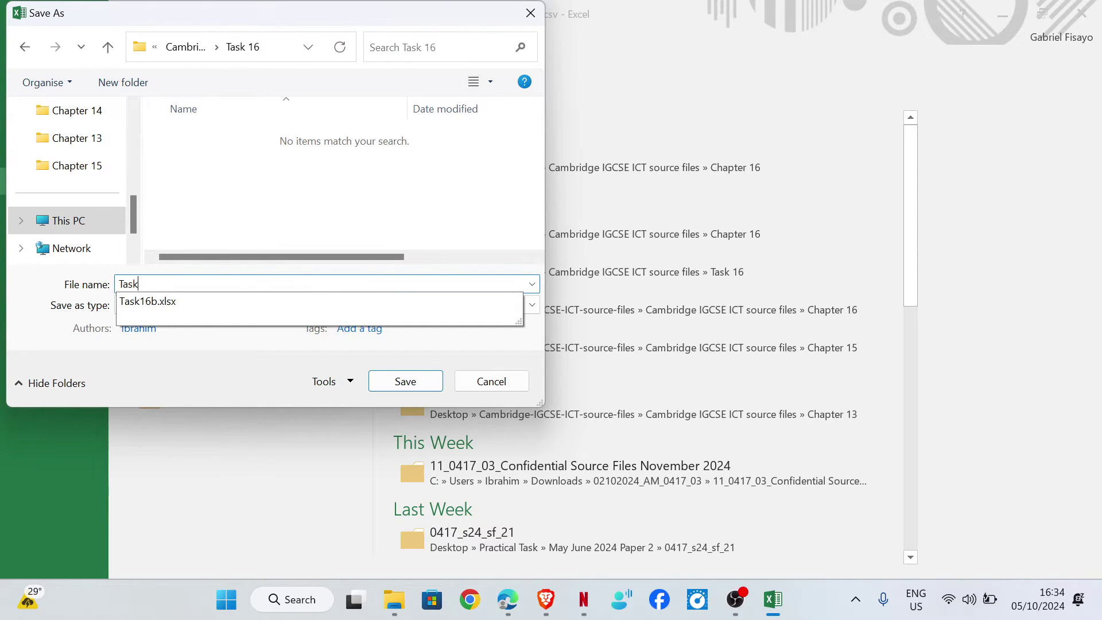
{"action": "type", "text": "16c"}
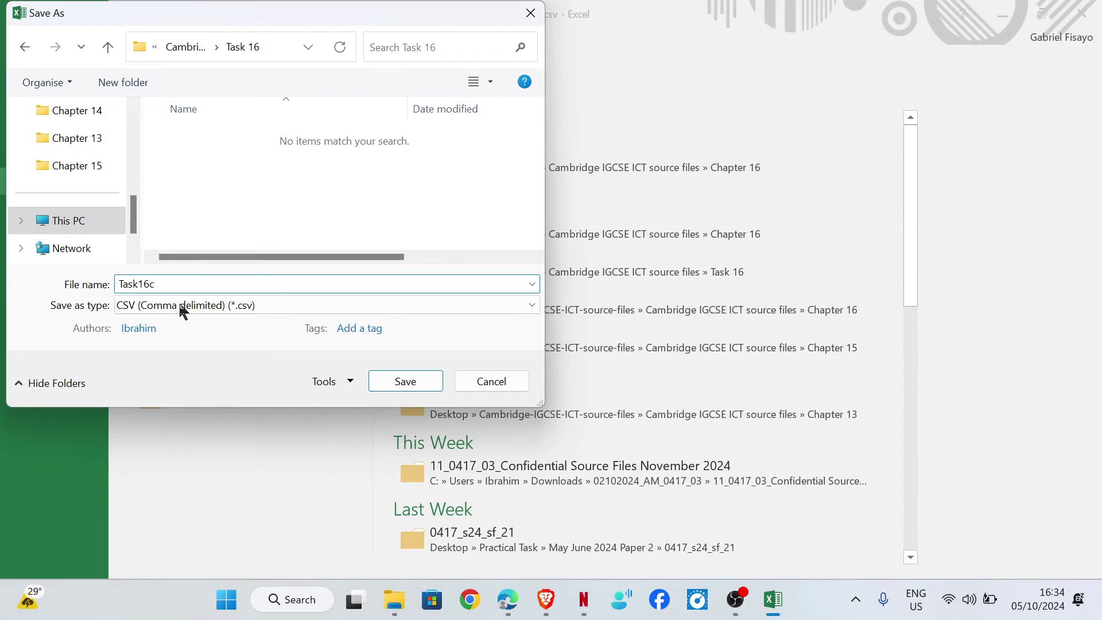
{"action": "left_click", "coordinate": [178, 307]}
{"action": "left_click", "coordinate": [437, 8]}
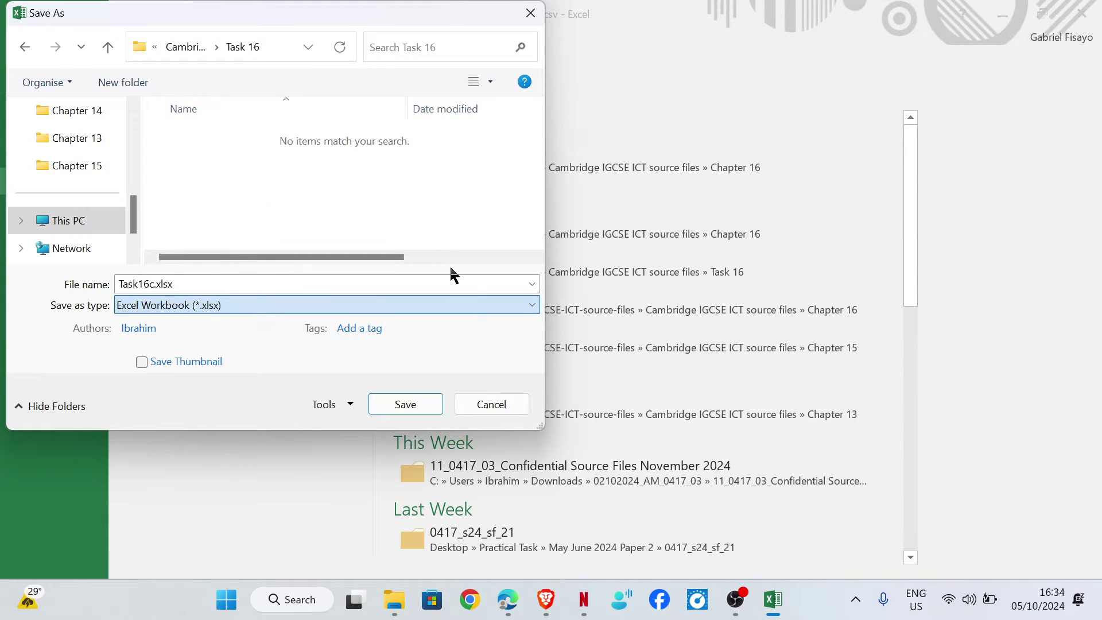
{"action": "left_click", "coordinate": [416, 403]}
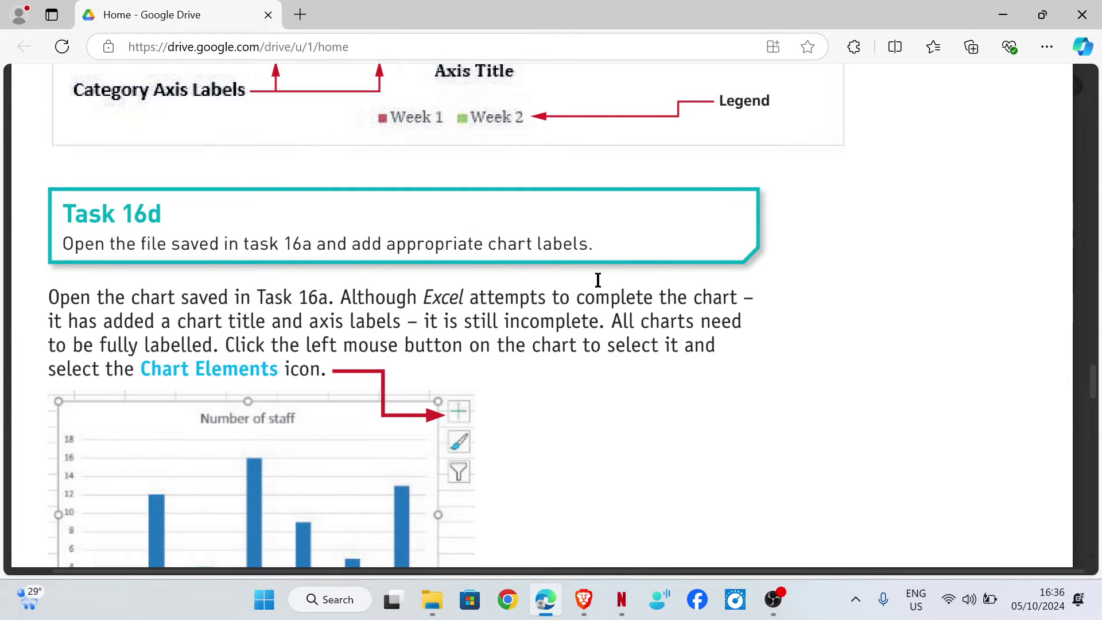
Step: Open Task16a.xlsx from the Task 16 folder for Task 16d and select its "Number of staff" column chart
{"action": "left_click", "coordinate": [432, 599]}
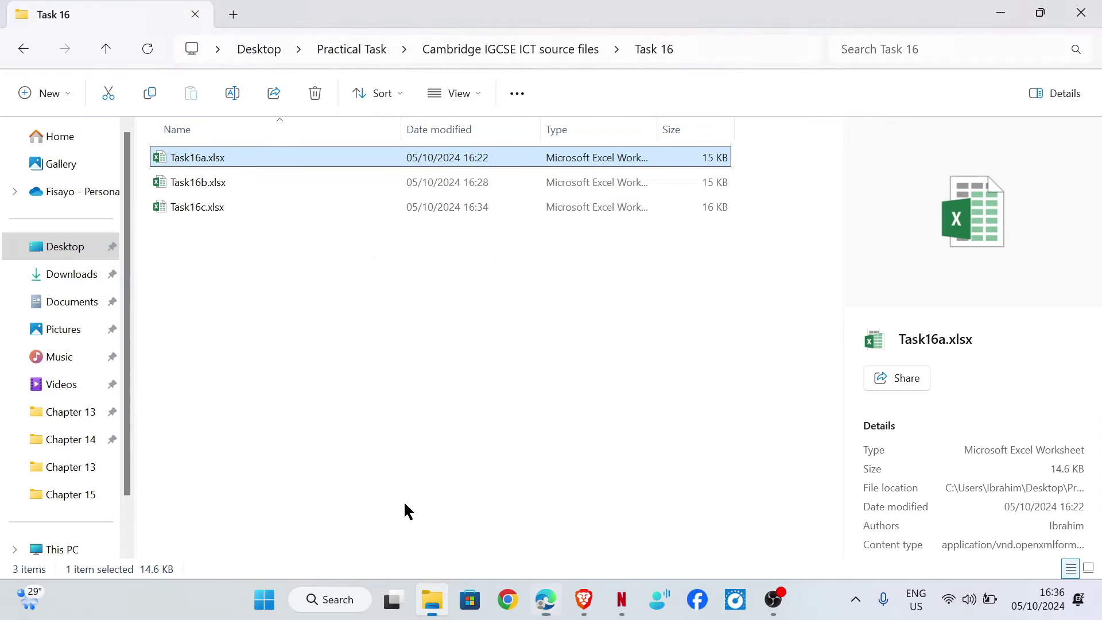
{"action": "double_click", "coordinate": [290, 157]}
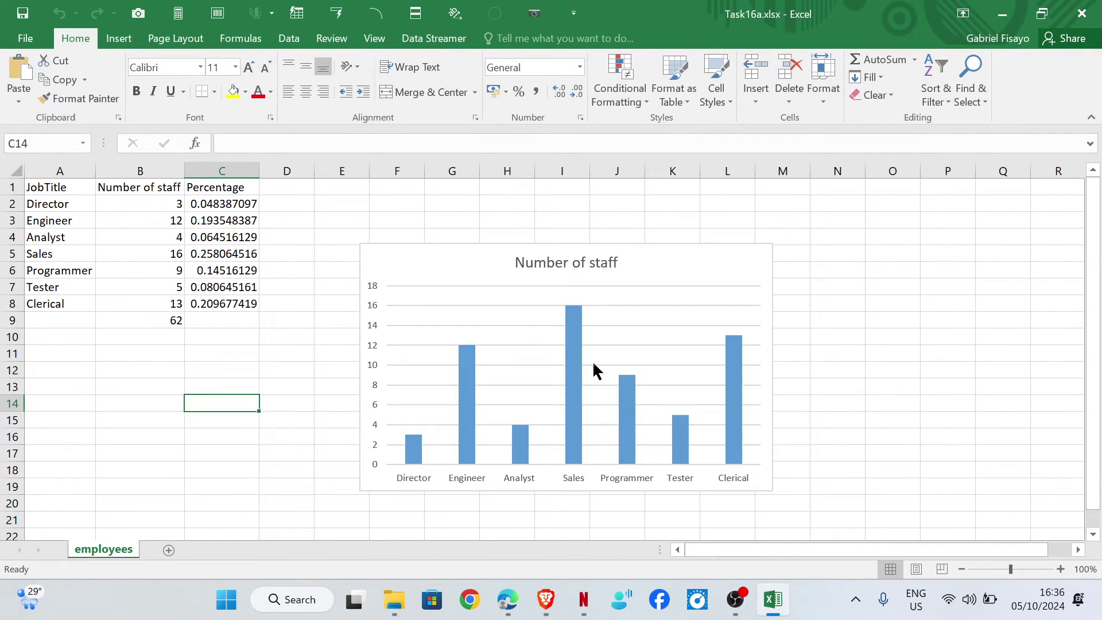
{"action": "left_click", "coordinate": [665, 270]}
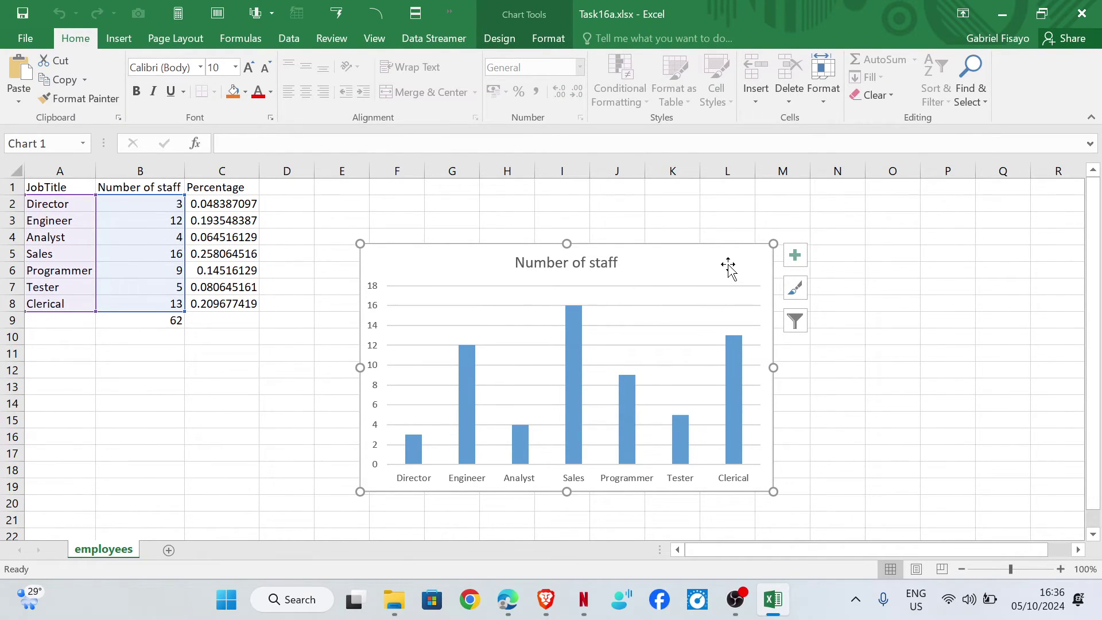
Step: Add axis titles to the column chart and set the vertical axis title to "Number of staff"
{"action": "left_click", "coordinate": [795, 255]}
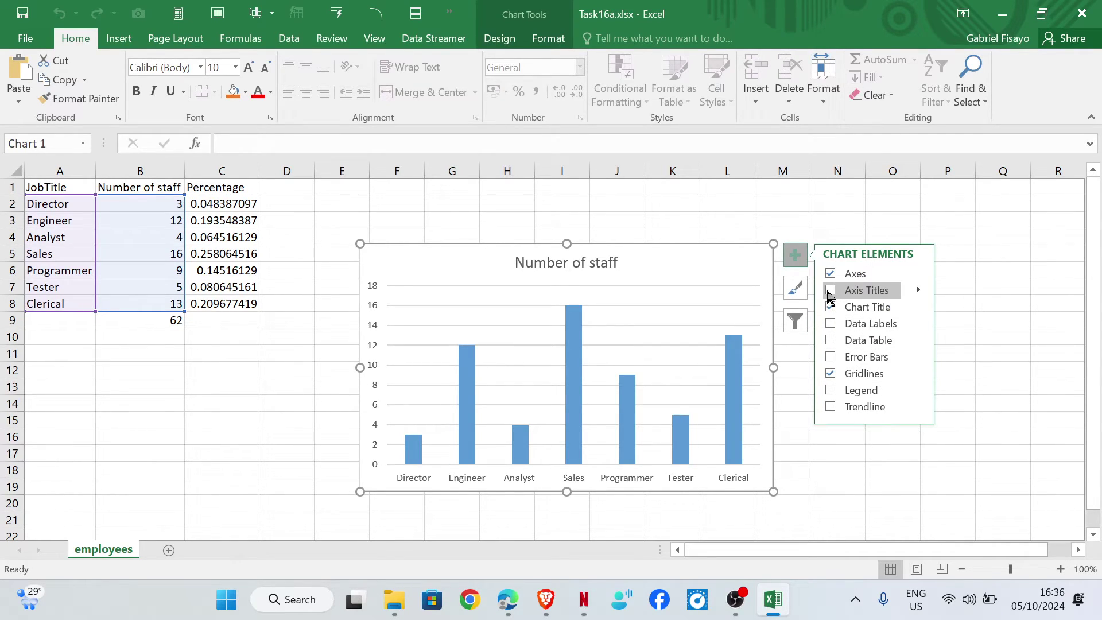
{"action": "left_click", "coordinate": [829, 291]}
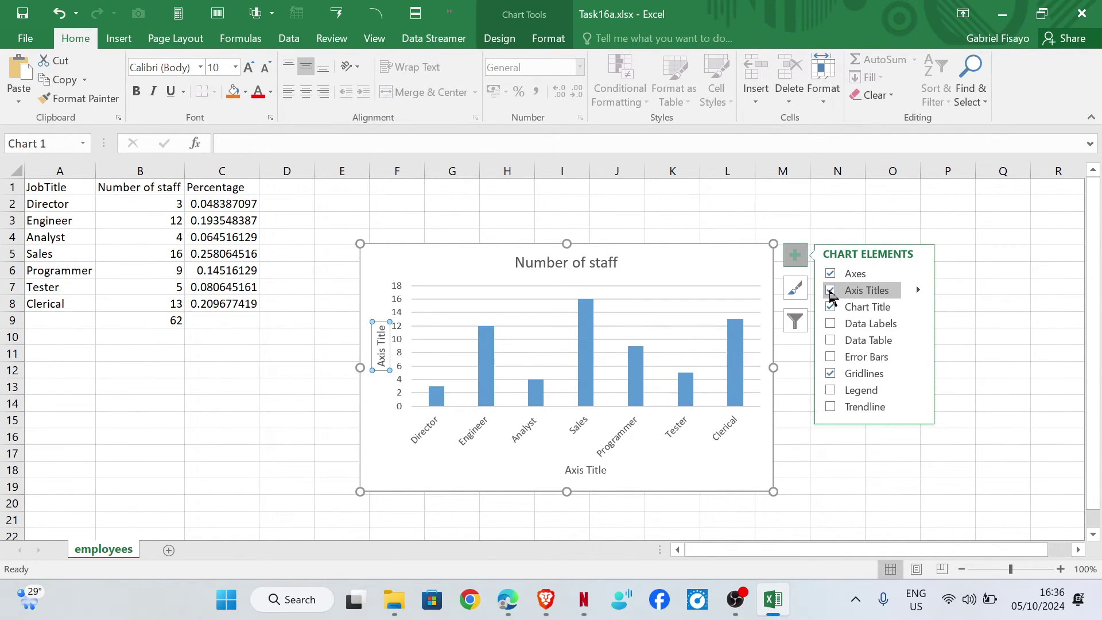
{"action": "left_click", "coordinate": [378, 342]}
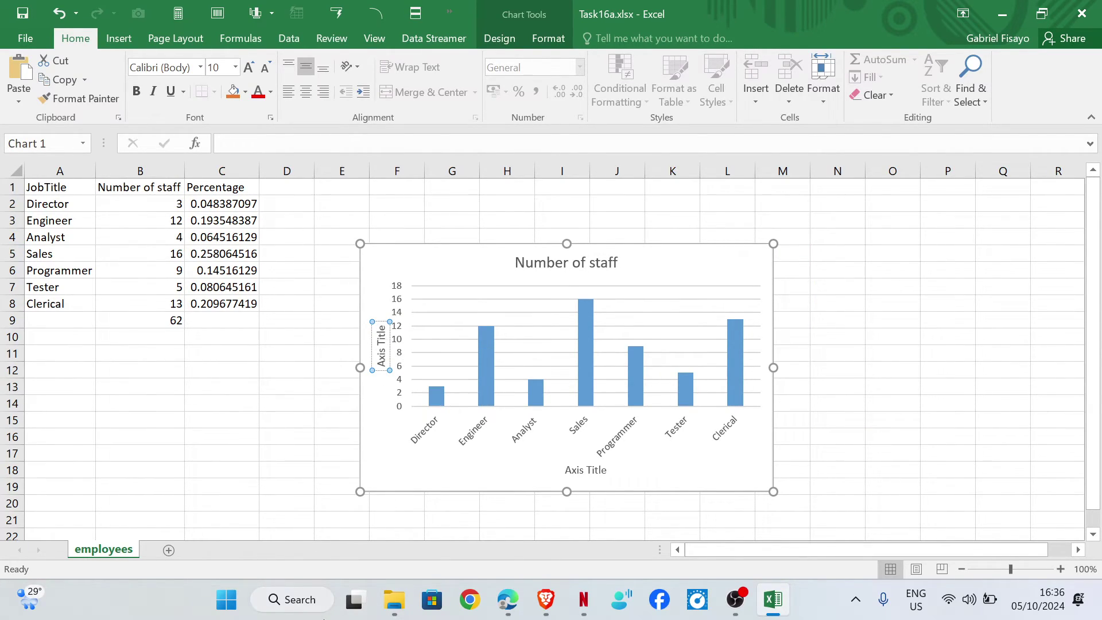
{"action": "key", "text": "ctrl+a"}
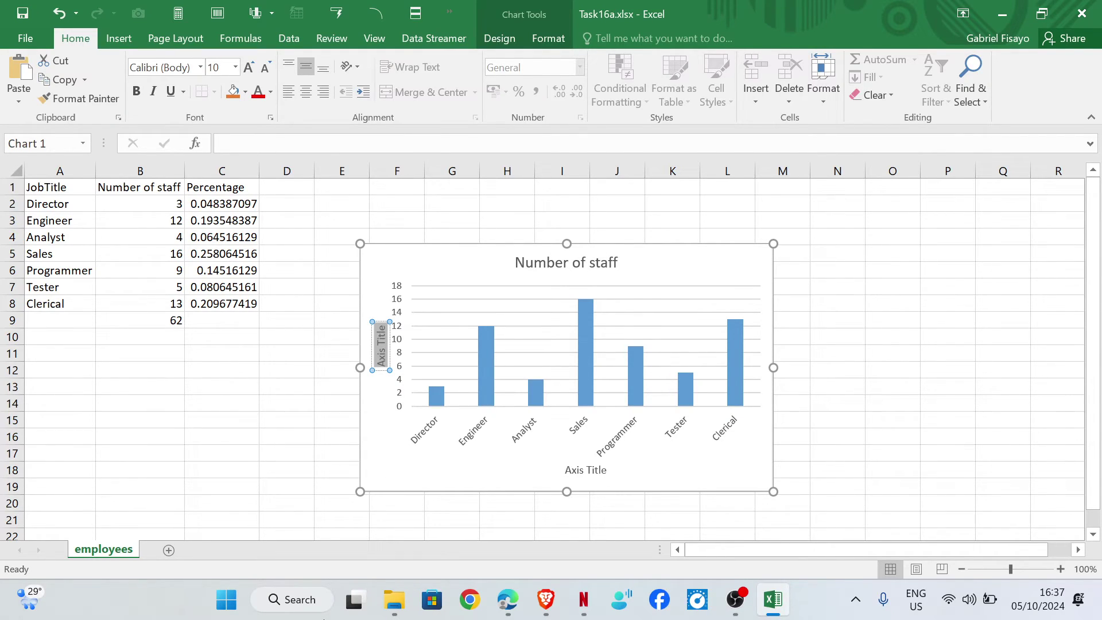
{"action": "type", "text": "Number"}
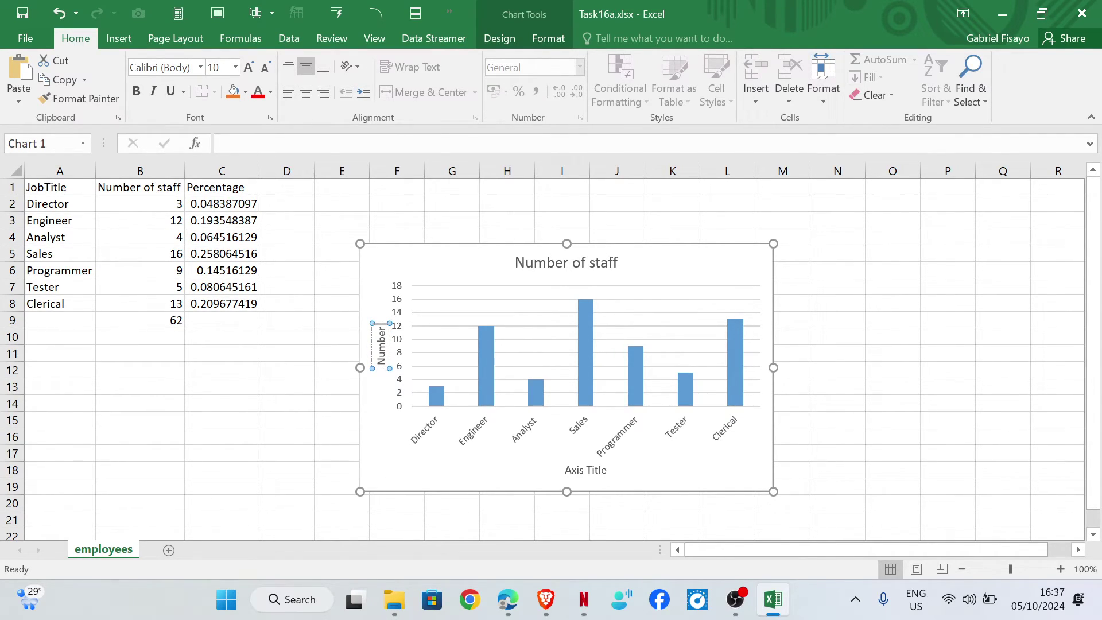
{"action": "type", "text": " of staff"}
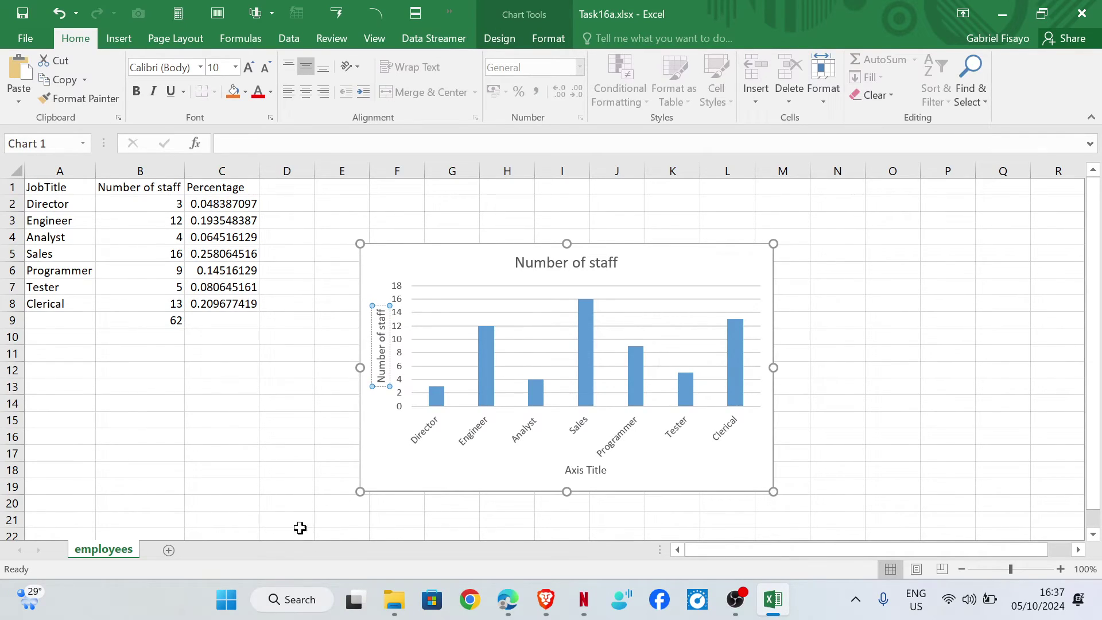
Step: Extend the column chart's title to "Number of staff in each job type" and select the horizontal axis title
{"action": "left_click", "coordinate": [587, 264]}
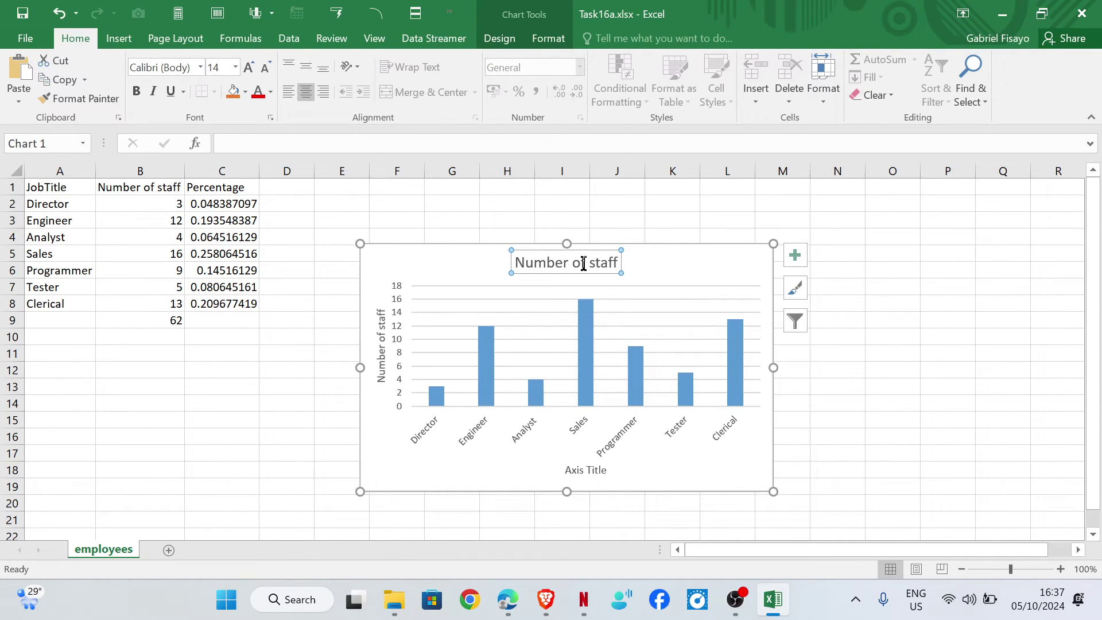
{"action": "left_click", "coordinate": [617, 263]}
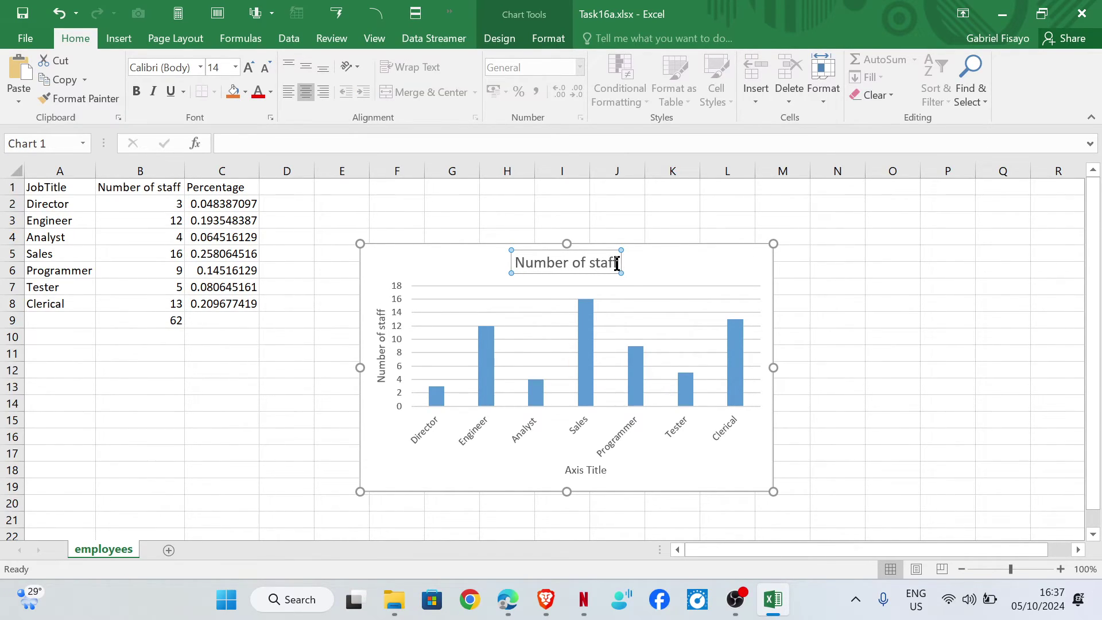
{"action": "type", "text": "in"}
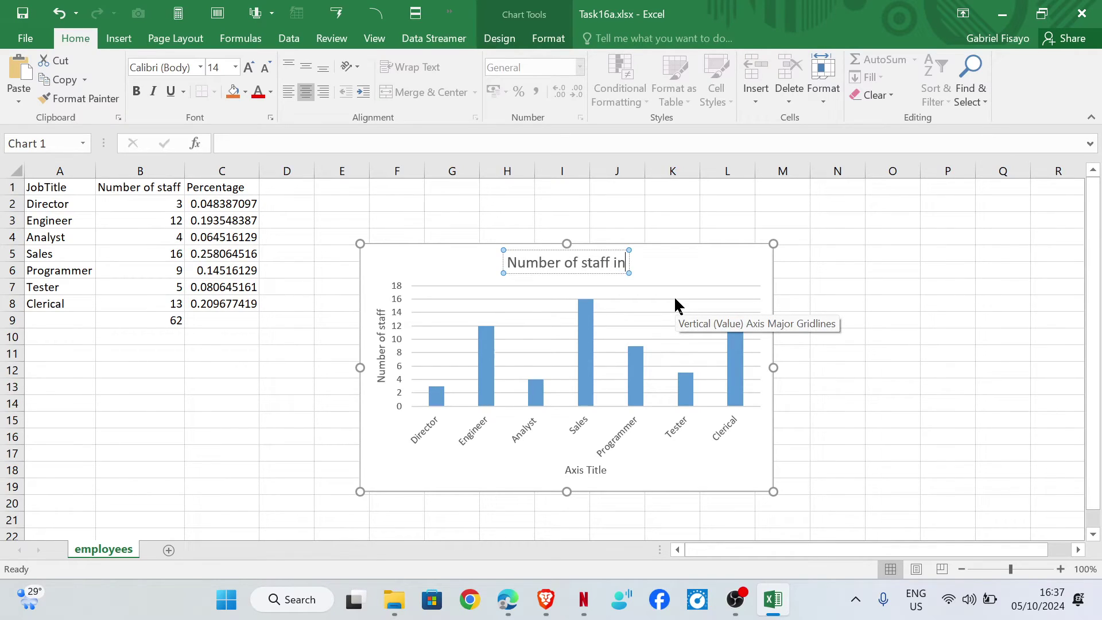
{"action": "type", "text": " e"}
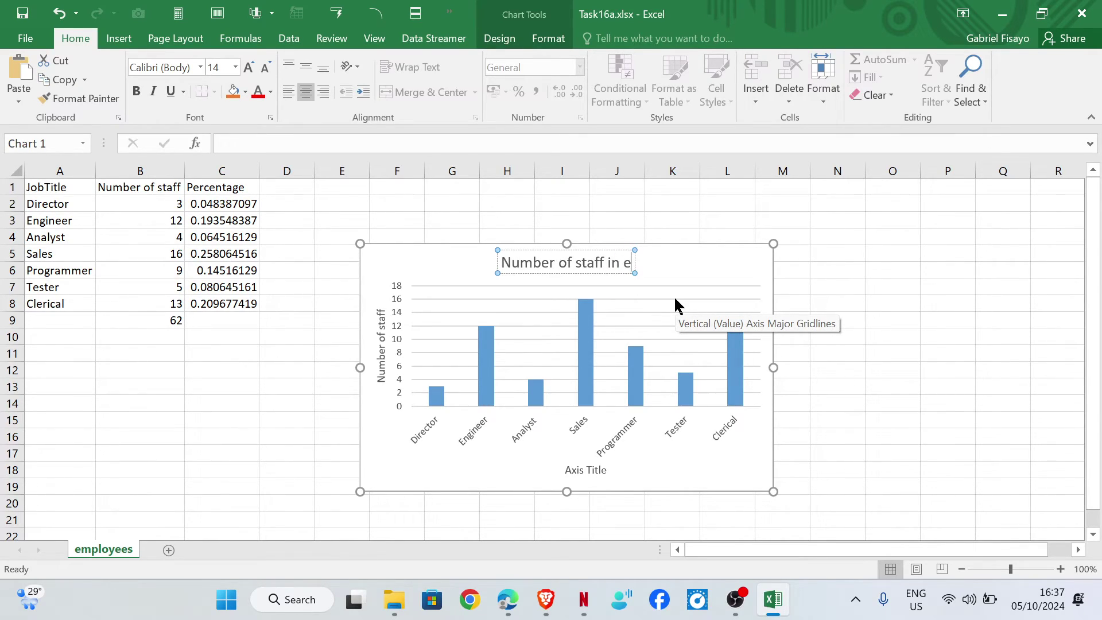
{"action": "type", "text": "ach j"}
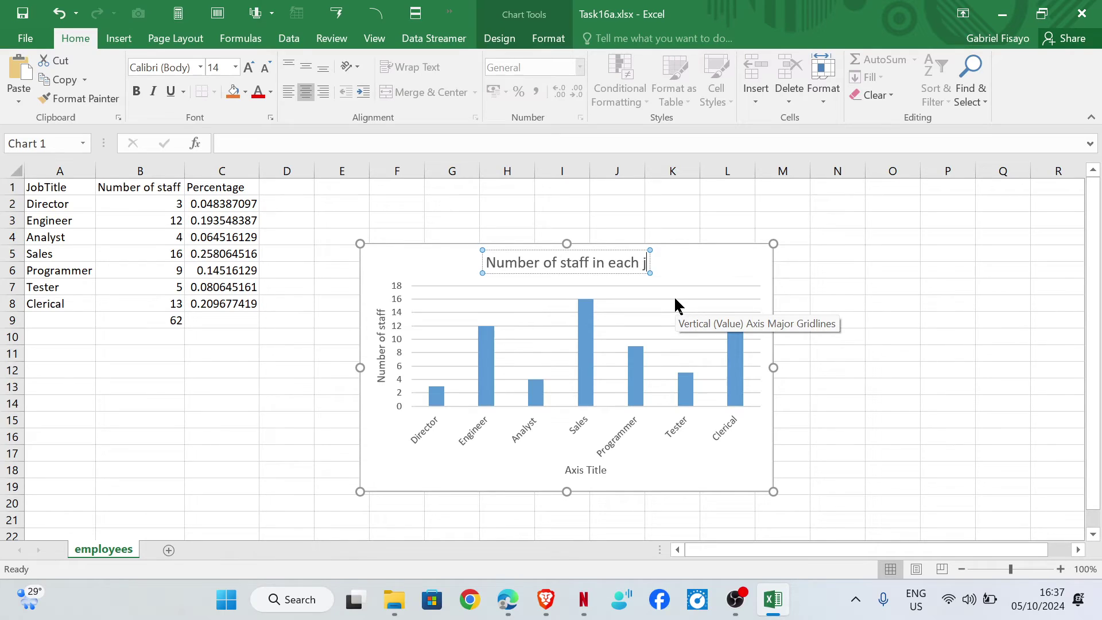
{"action": "type", "text": "ob type"}
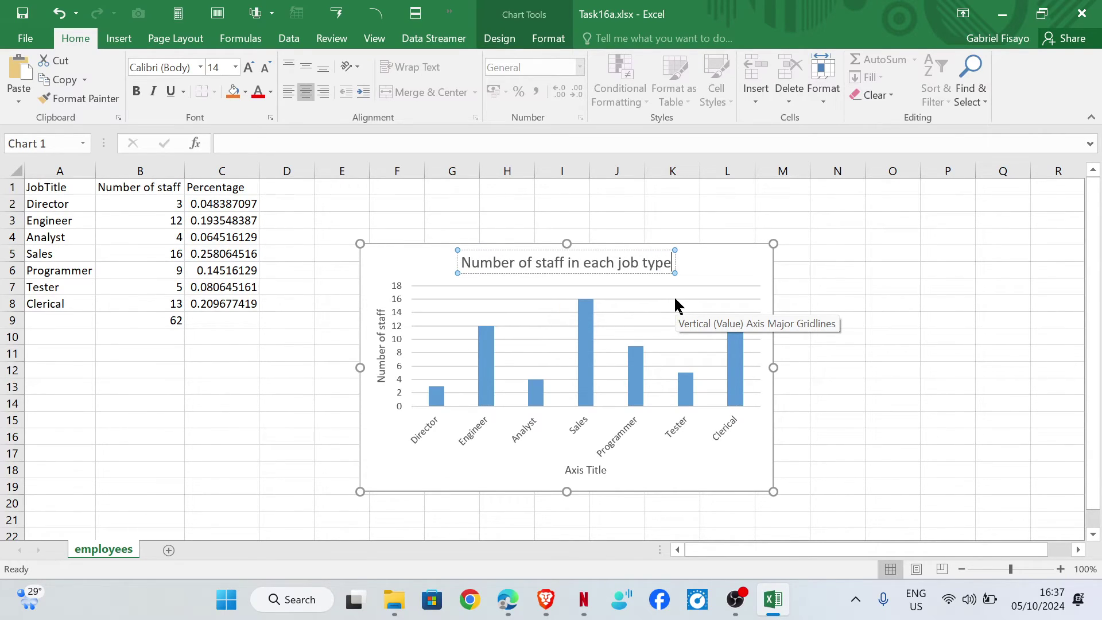
{"action": "left_click", "coordinate": [581, 470]}
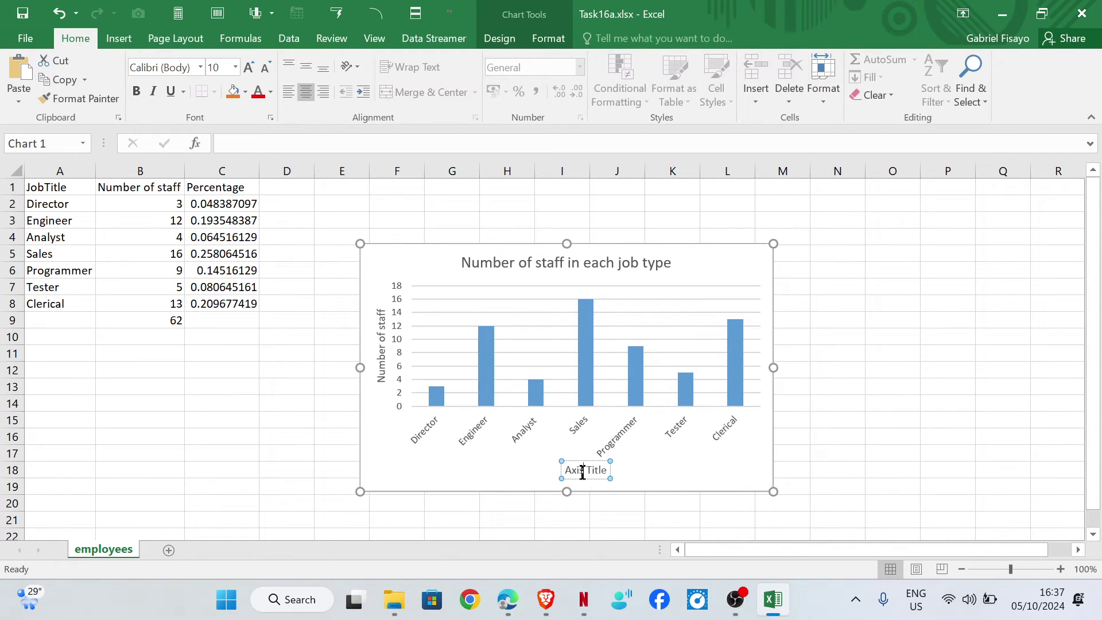
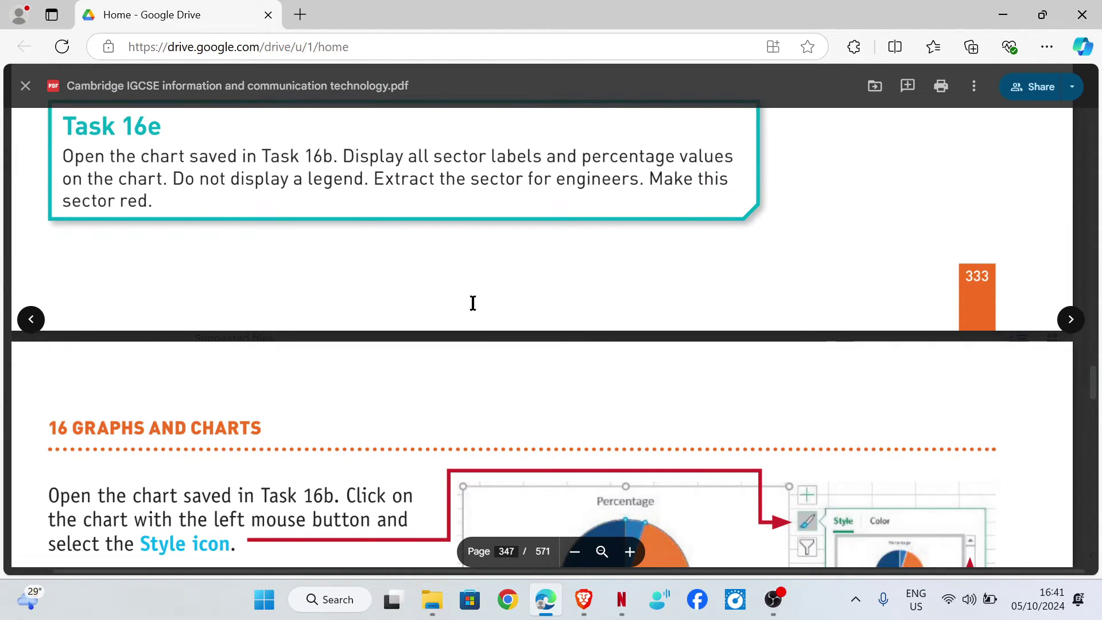
Step: Open Task16b.xlsx from the Task 16 folder in Excel and check the Task 16e instructions in the textbook PDF
{"action": "left_click", "coordinate": [432, 599]}
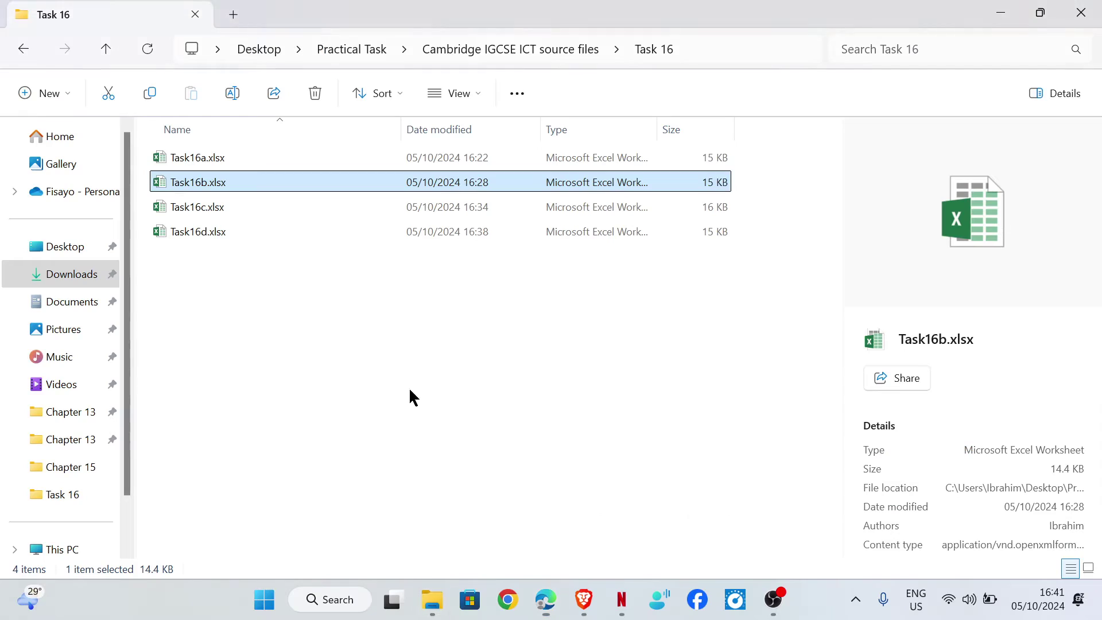
{"action": "double_click", "coordinate": [273, 185]}
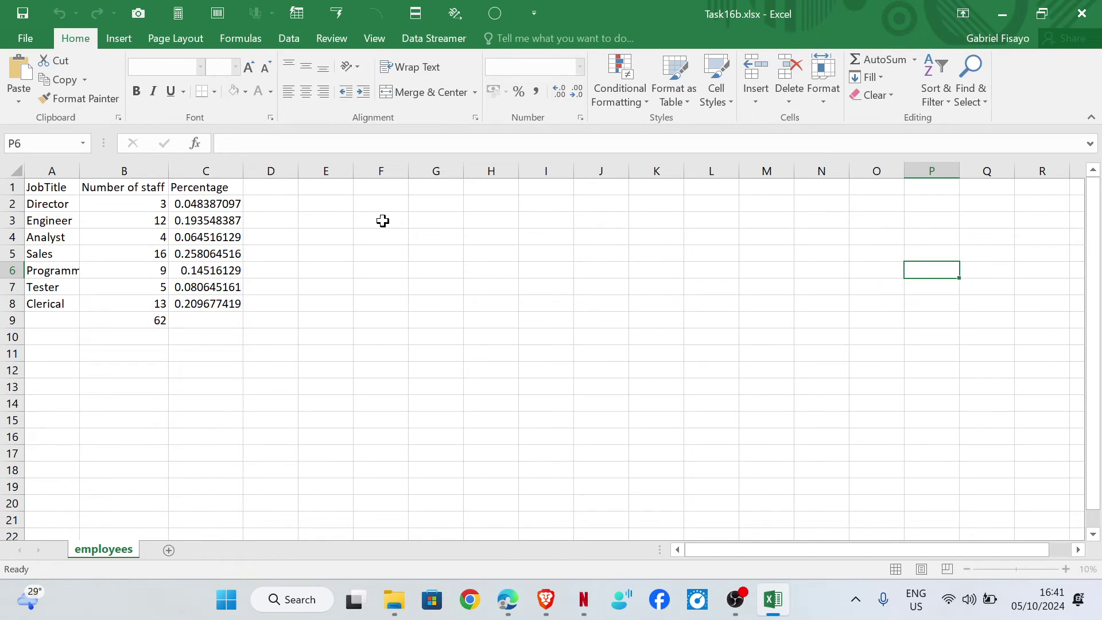
{"action": "left_click", "coordinate": [507, 600]}
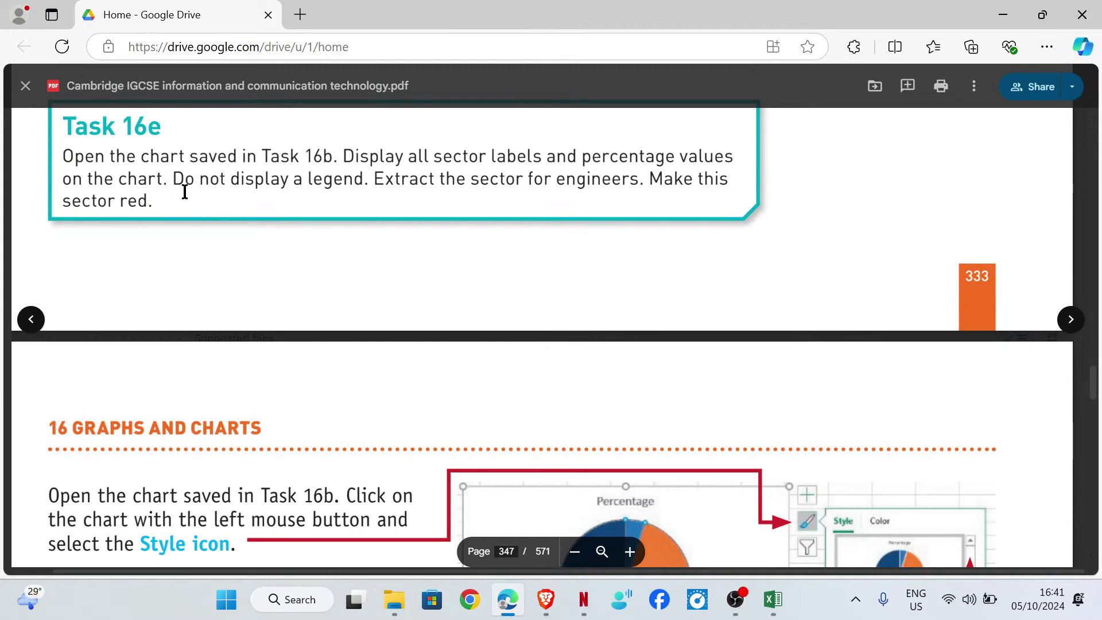
{"action": "left_click", "coordinate": [772, 599]}
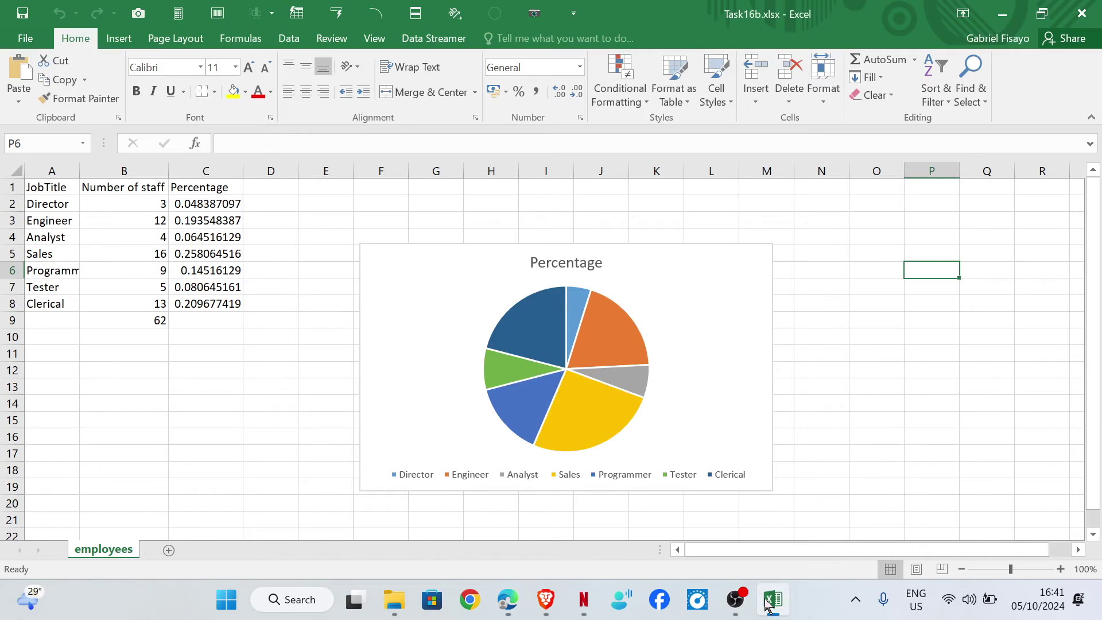
Step: Add data labels to the Percentage pie chart as data callouts giving each sector's name and percentage
{"action": "left_click", "coordinate": [688, 274]}
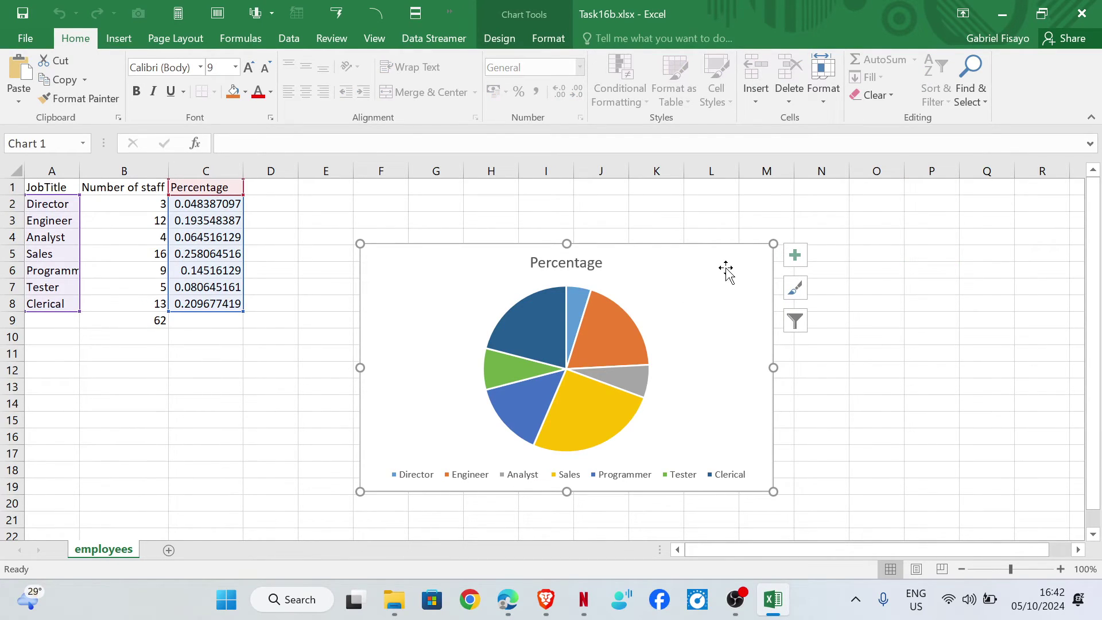
{"action": "left_click", "coordinate": [794, 255]}
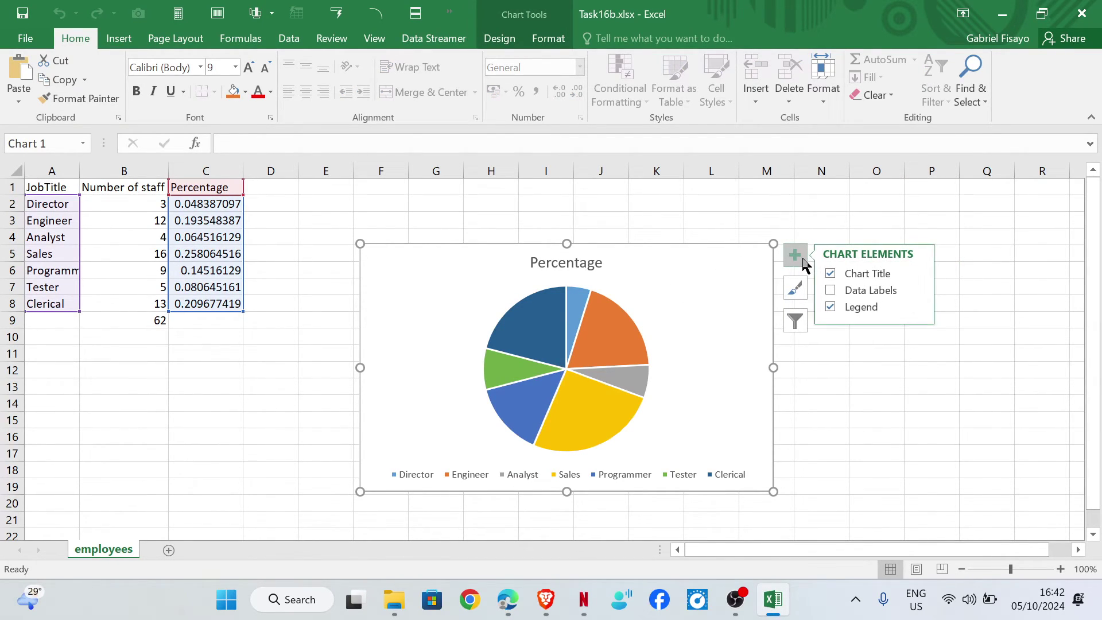
{"action": "left_click", "coordinate": [829, 290]}
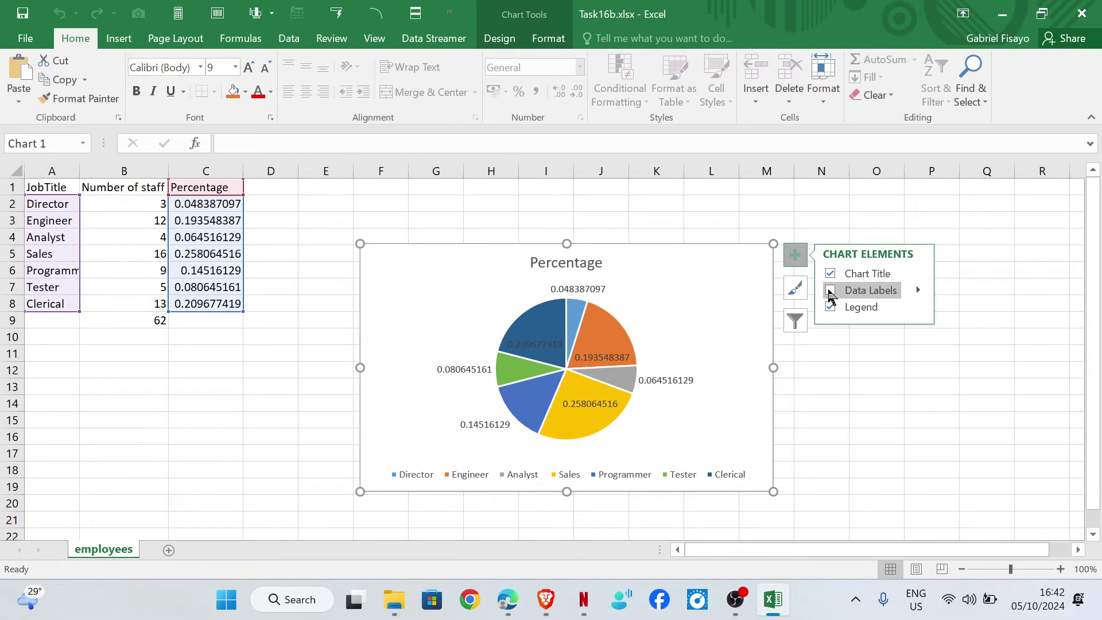
{"action": "left_click", "coordinate": [830, 291]}
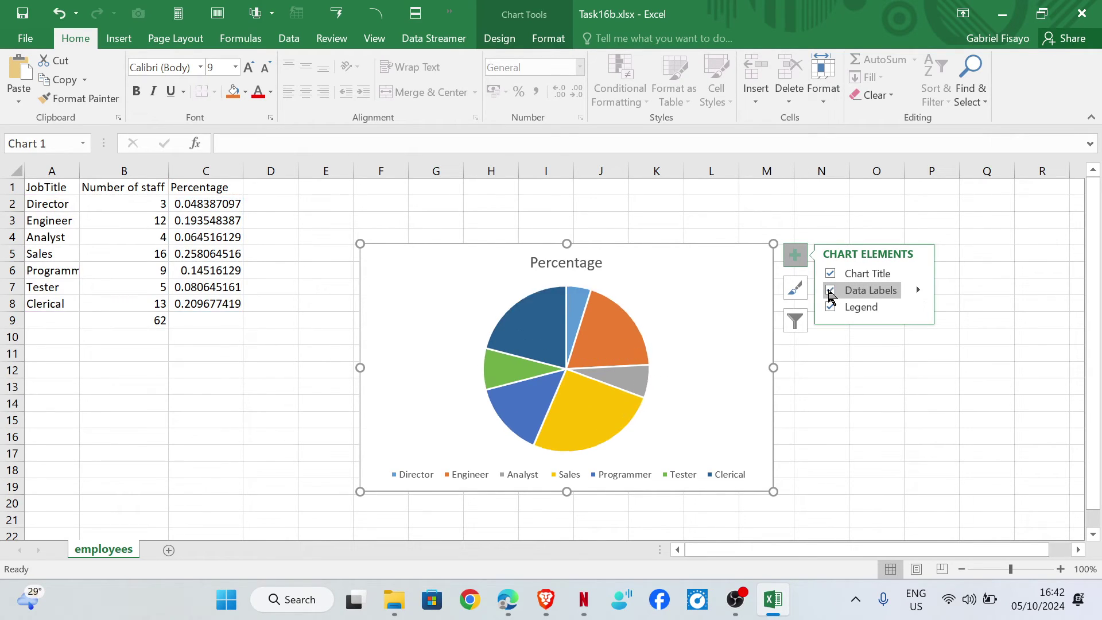
{"action": "left_click", "coordinate": [916, 290]}
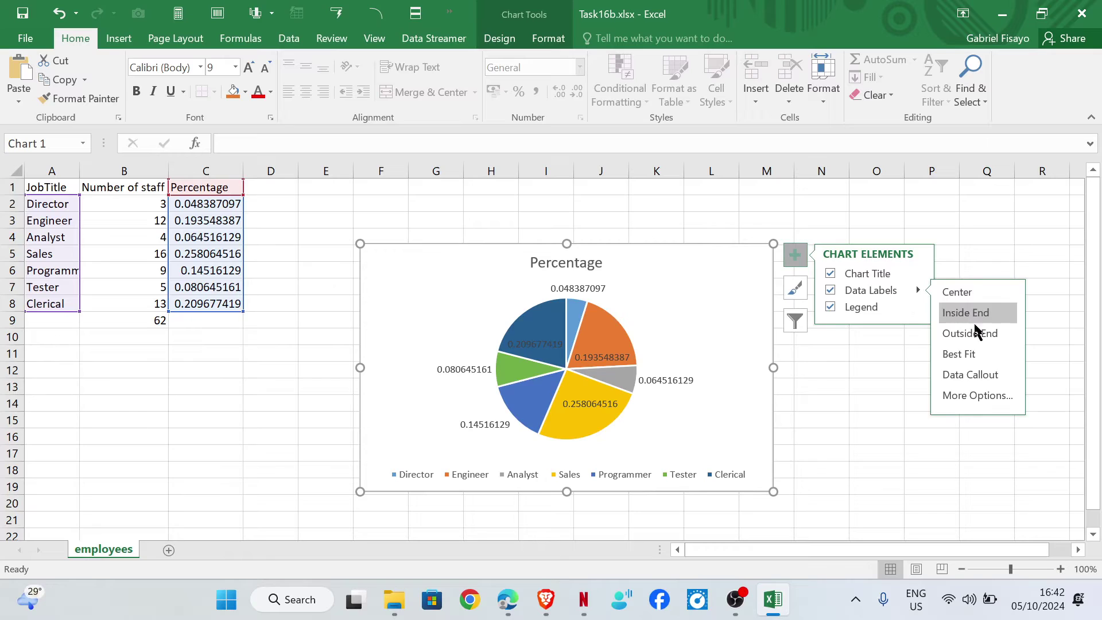
{"action": "left_click", "coordinate": [988, 385]}
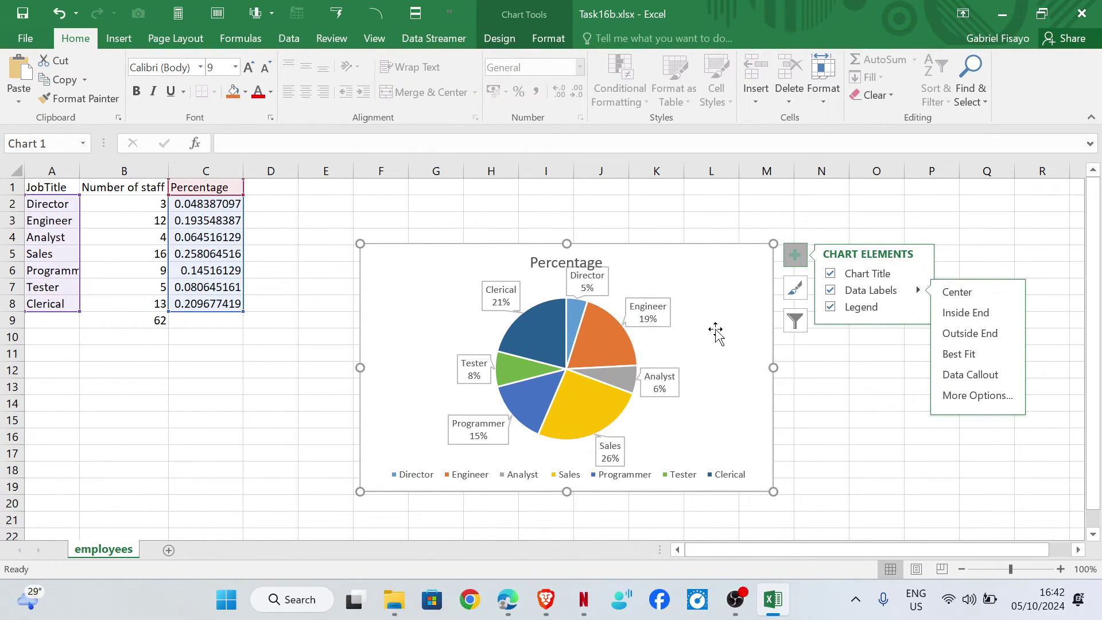
{"action": "left_click", "coordinate": [840, 401]}
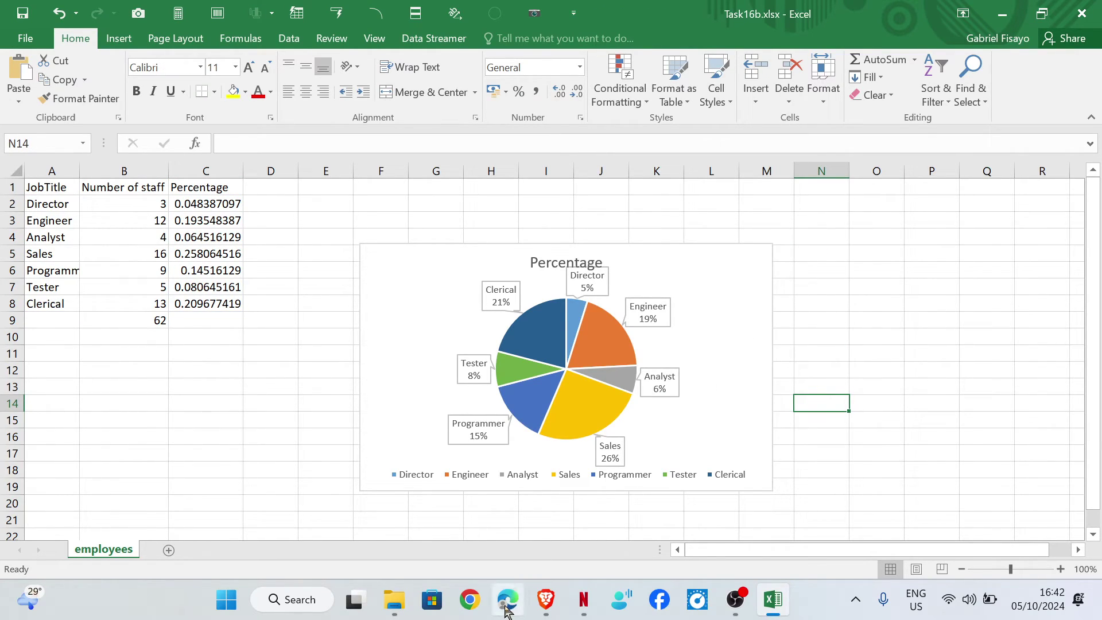
Step: Recheck the Task 16e instructions in the textbook PDF and delete the legend from the pie chart in Excel
{"action": "mouse_move", "coordinate": [508, 603]}
{"action": "mouse_move", "coordinate": [469, 511]}
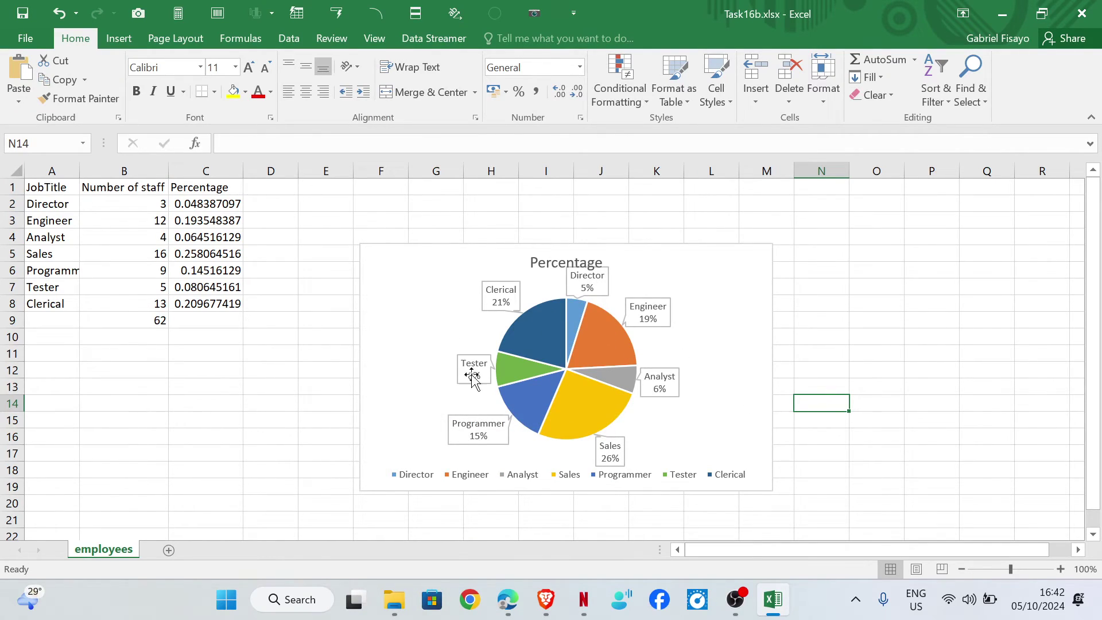
{"action": "left_click", "coordinate": [648, 312]}
{"action": "left_click", "coordinate": [507, 601]}
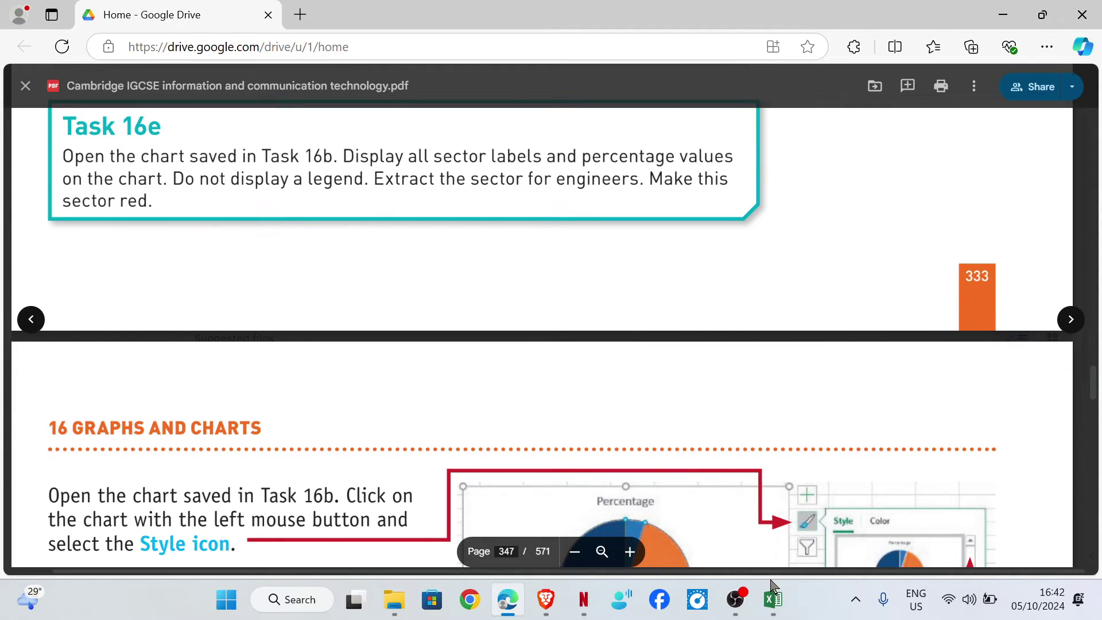
{"action": "left_click", "coordinate": [772, 597]}
{"action": "left_click", "coordinate": [636, 480]}
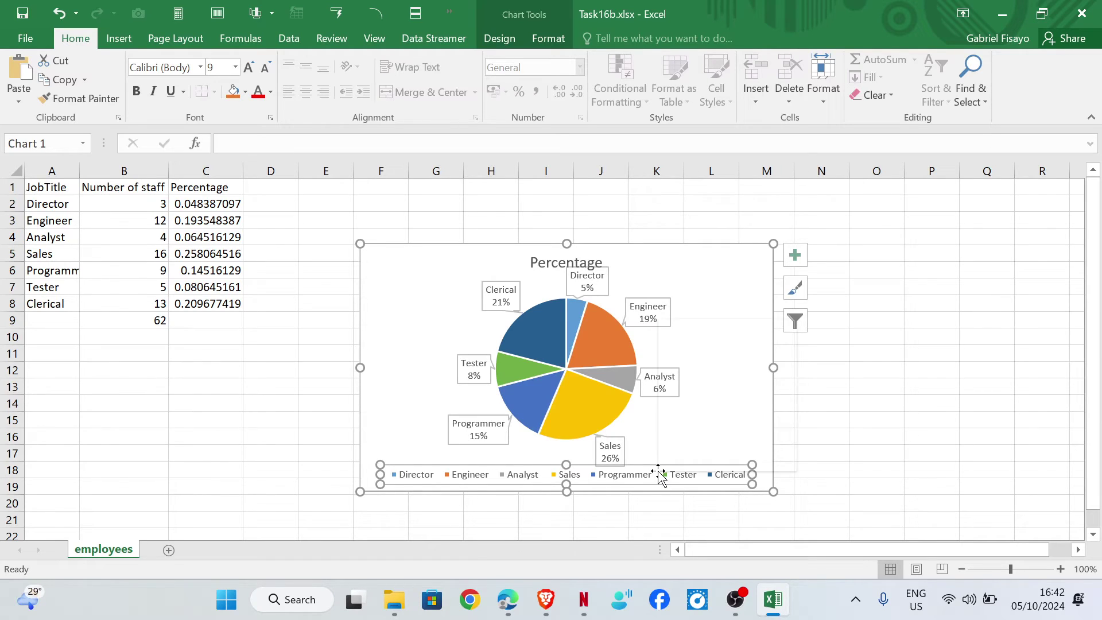
{"action": "right_click", "coordinate": [660, 476]}
{"action": "left_click", "coordinate": [711, 331]}
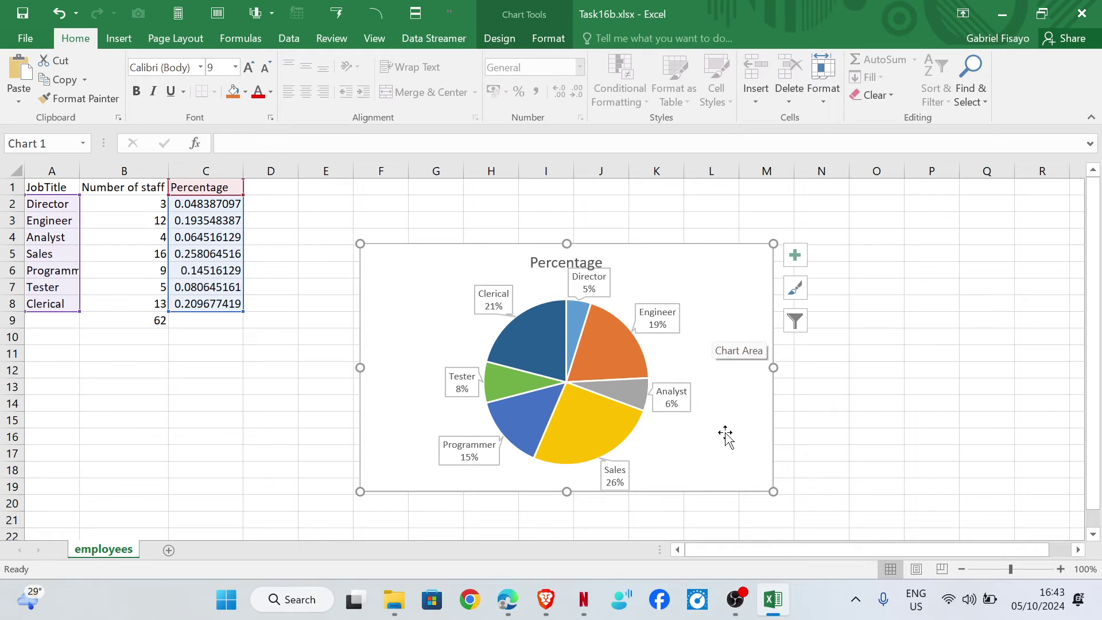
{"action": "left_click", "coordinate": [856, 383]}
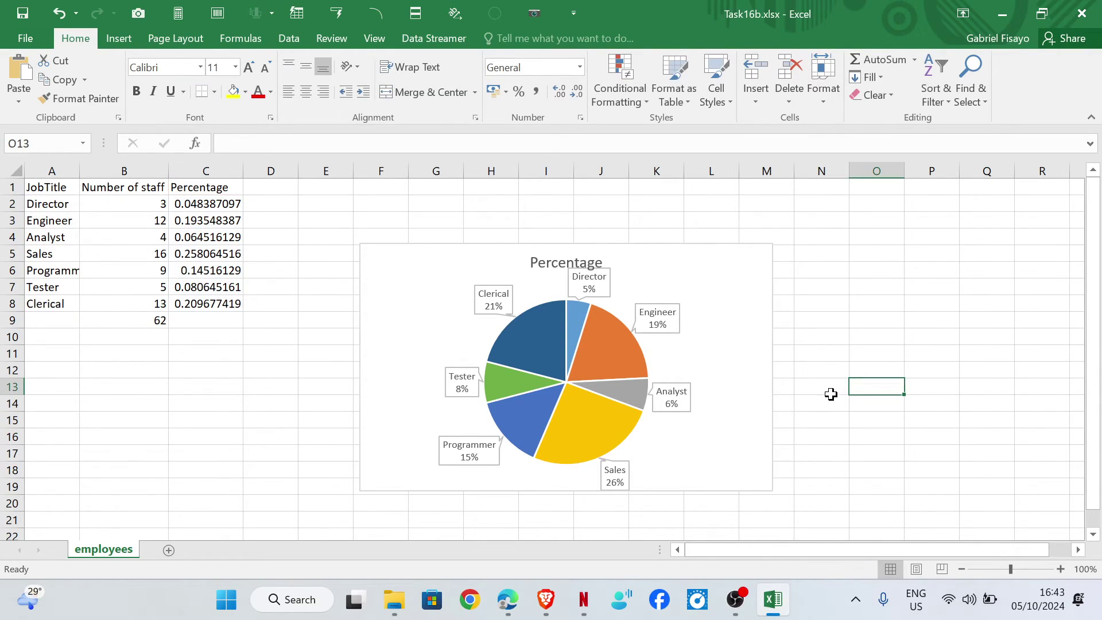
Step: Consult the Task 16e instructions, try to pull the Engineer sector out of the pie chart, and undo the move
{"action": "left_click", "coordinate": [506, 600]}
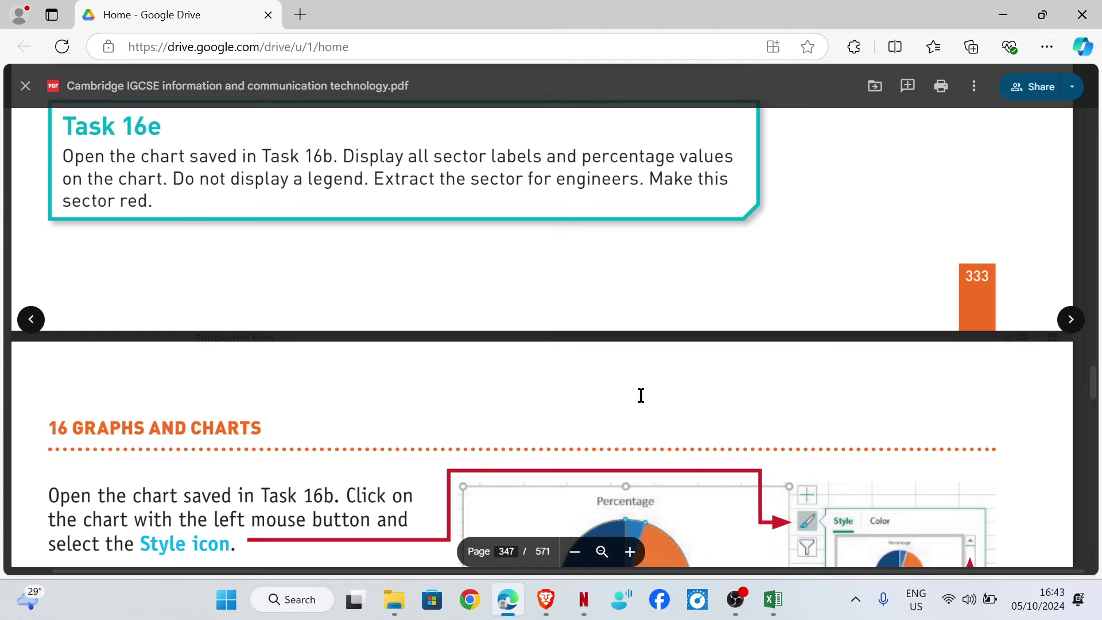
{"action": "left_click", "coordinate": [773, 599]}
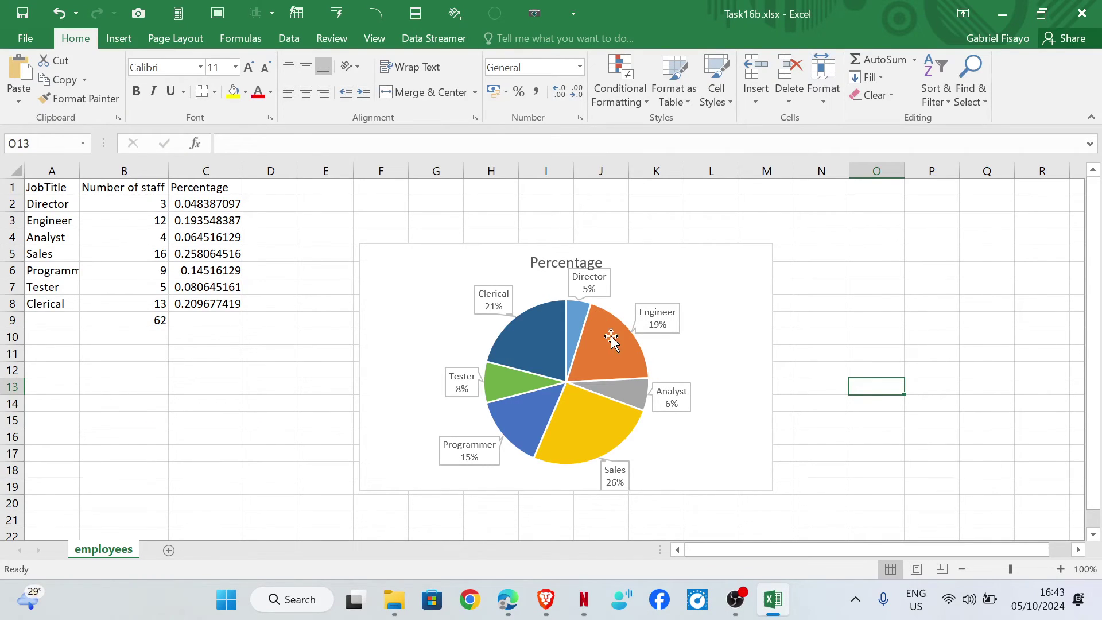
{"action": "left_click", "coordinate": [608, 343]}
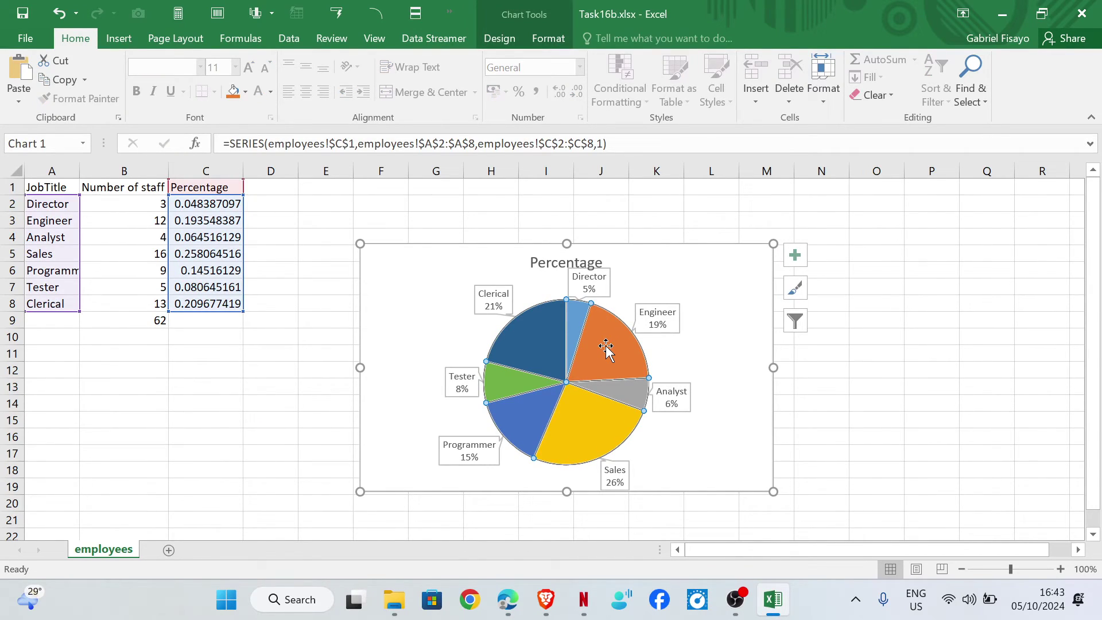
{"action": "mouse_move", "coordinate": [613, 334]}
{"action": "left_click_drag", "start_coordinate": [601, 357], "coordinate": [634, 341]}
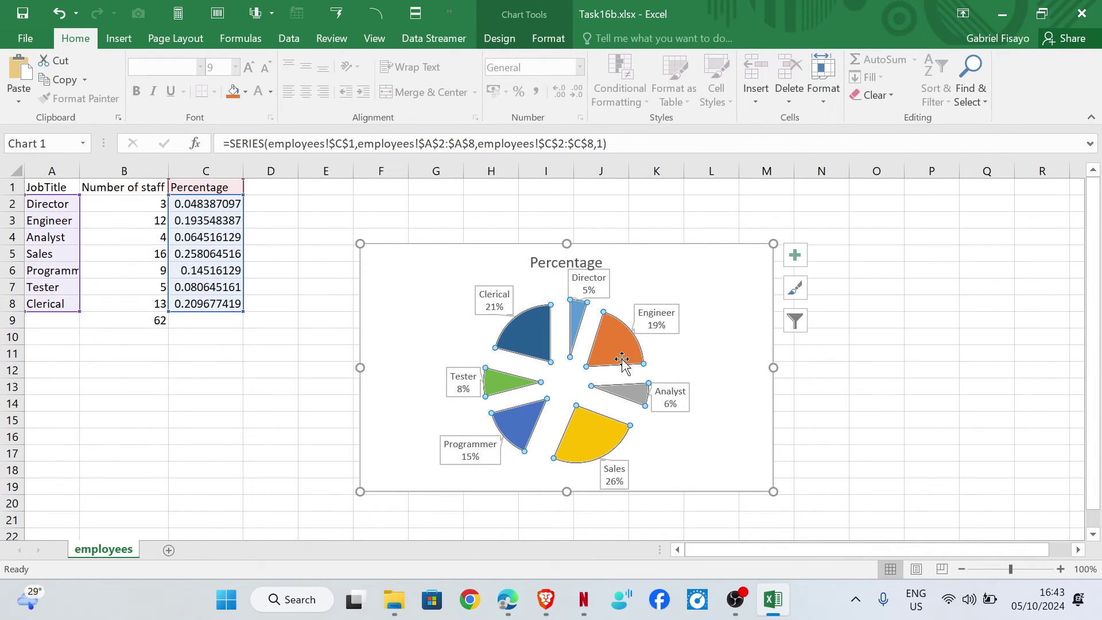
{"action": "key", "text": "ctrl+z"}
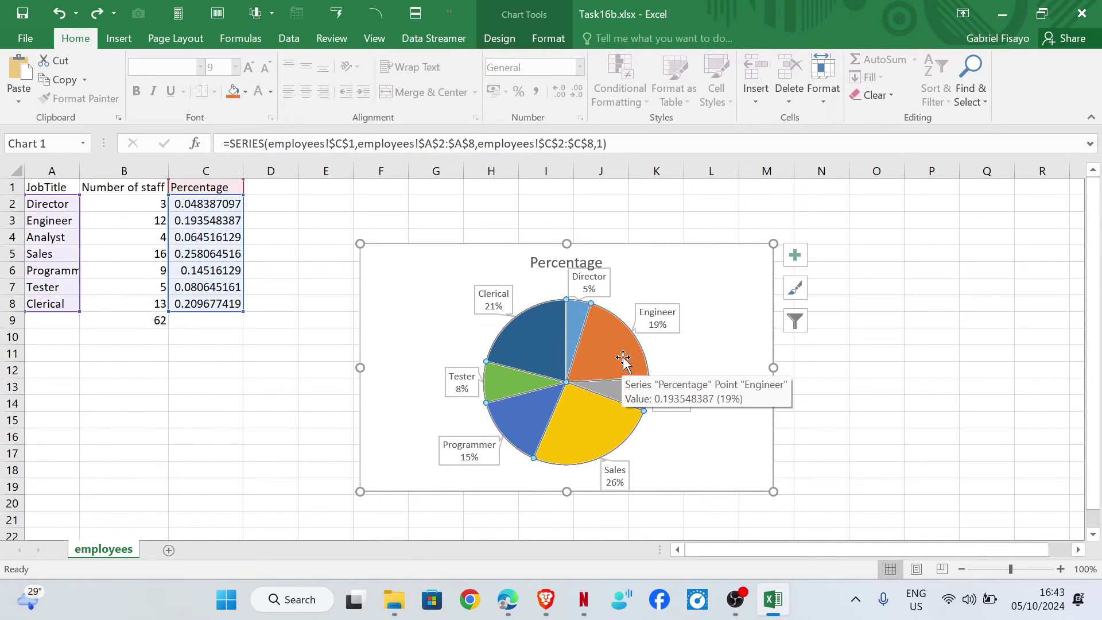
Step: Pull the Engineer sector out of the Percentage pie chart and fill it with red
{"action": "left_click", "coordinate": [612, 347]}
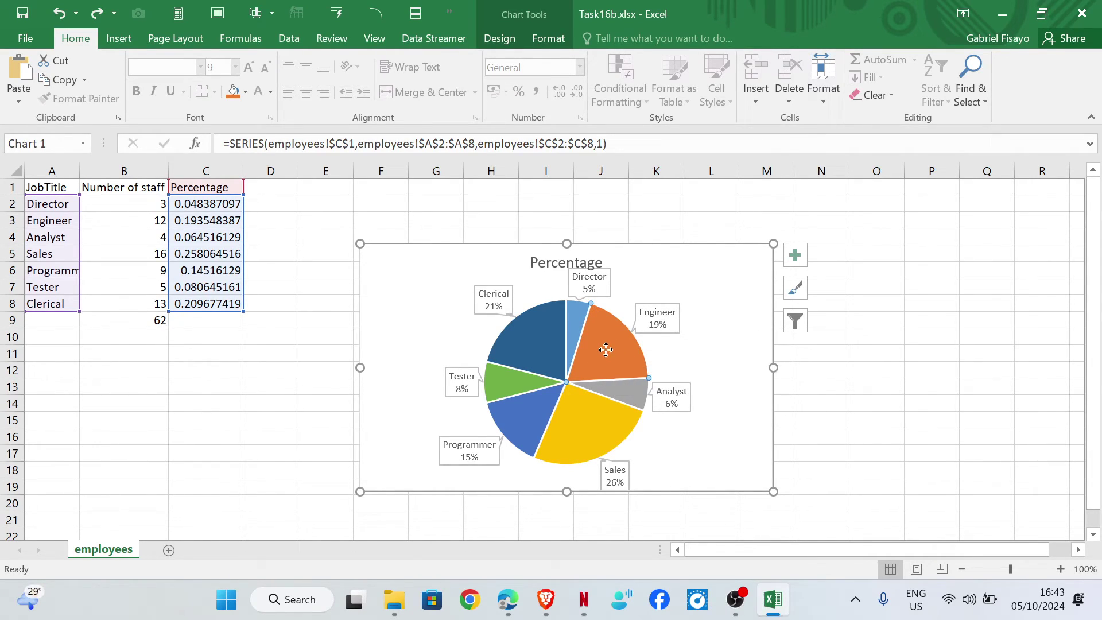
{"action": "left_click_drag", "start_coordinate": [606, 350], "coordinate": [630, 335]}
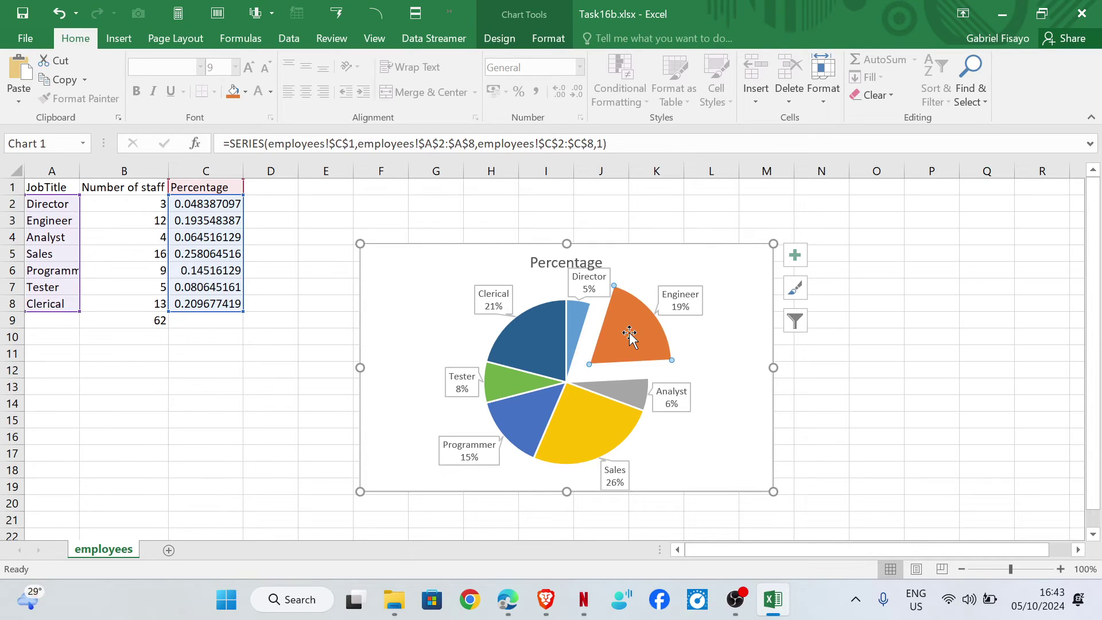
{"action": "left_click", "coordinate": [796, 291]}
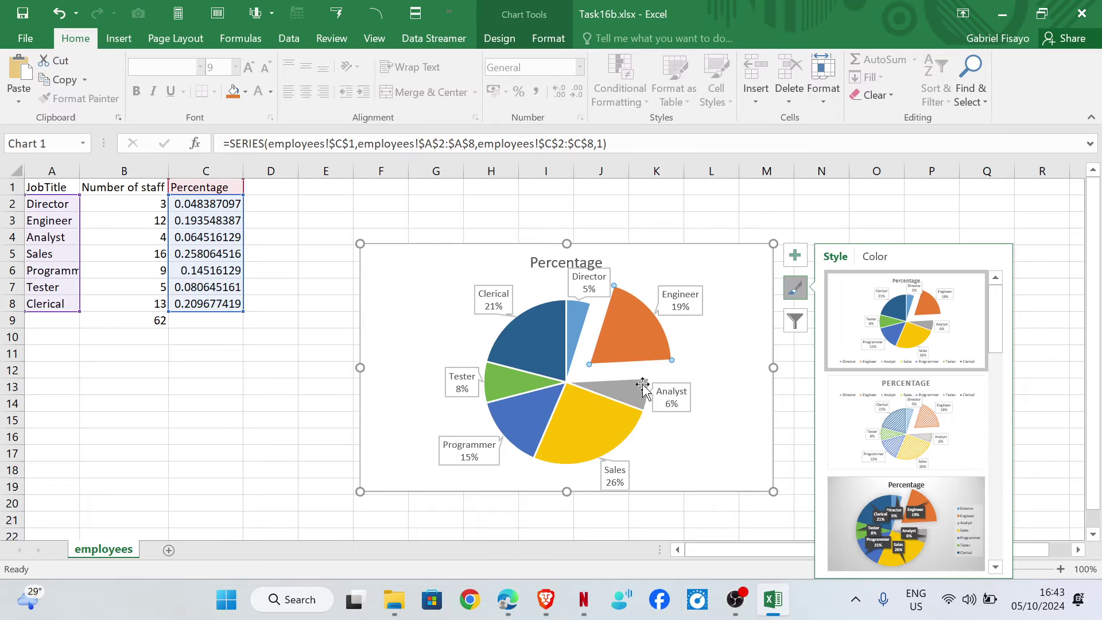
{"action": "right_click", "coordinate": [638, 334]}
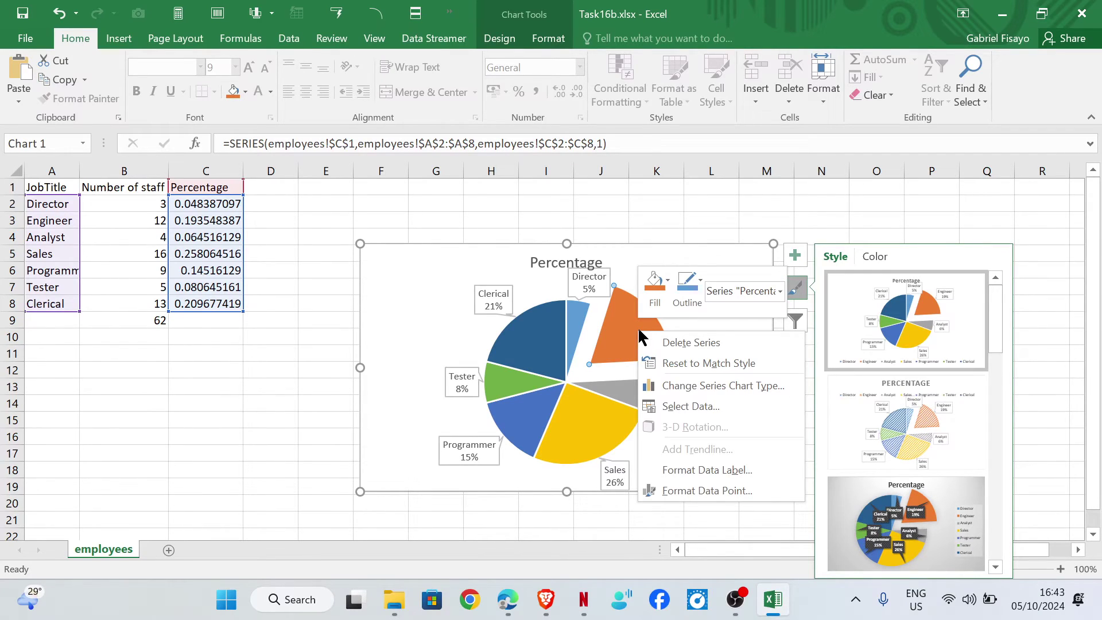
{"action": "left_click", "coordinate": [668, 291]}
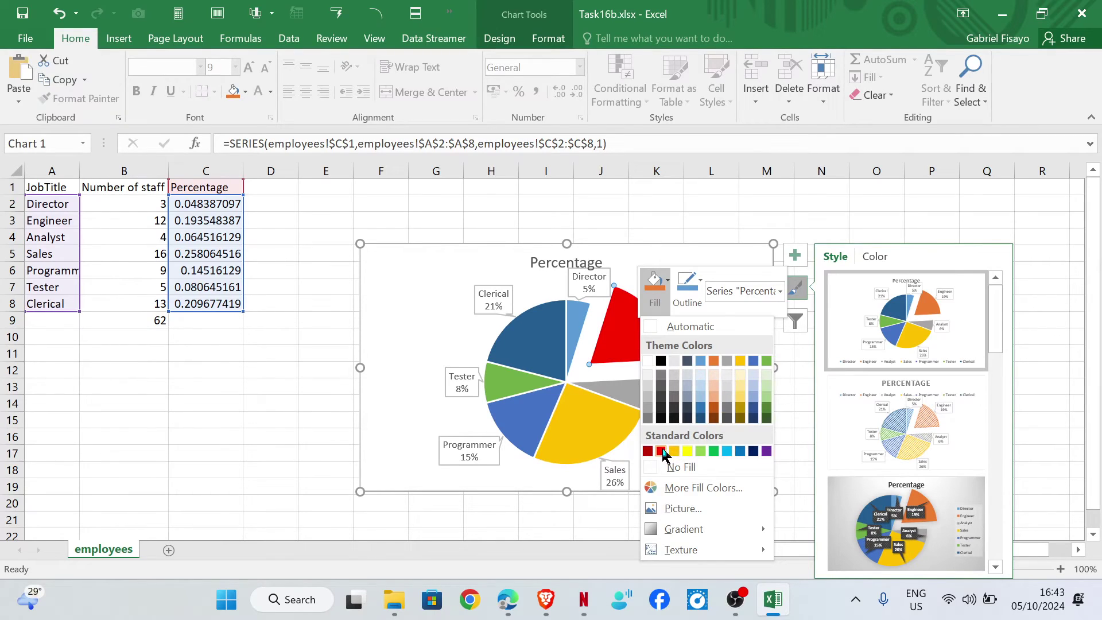
{"action": "left_click", "coordinate": [666, 454]}
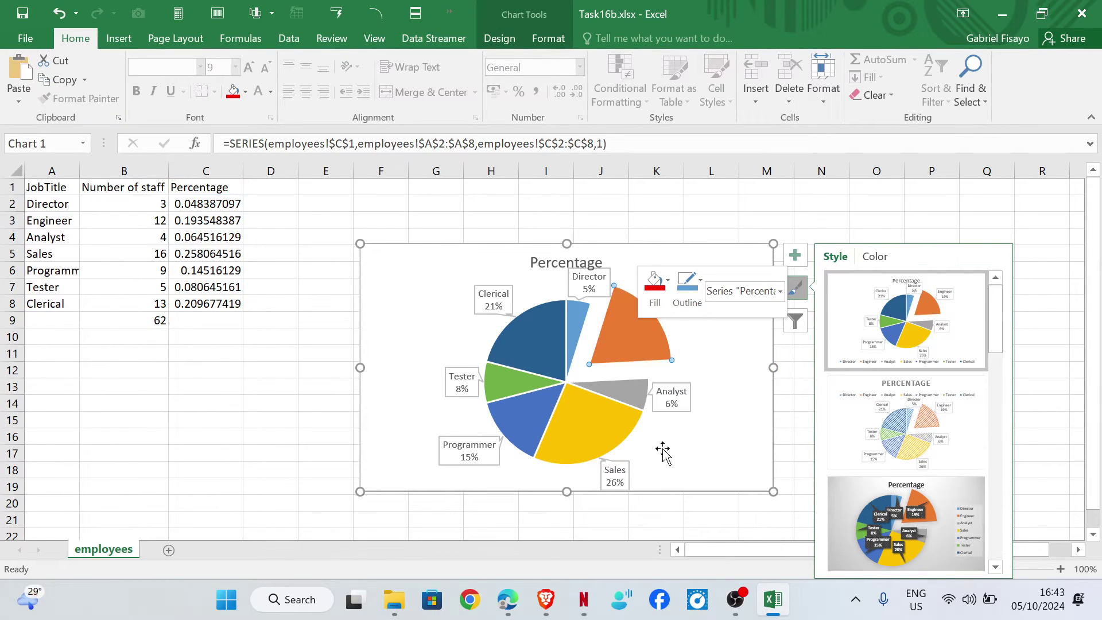
{"action": "left_click", "coordinate": [247, 425]}
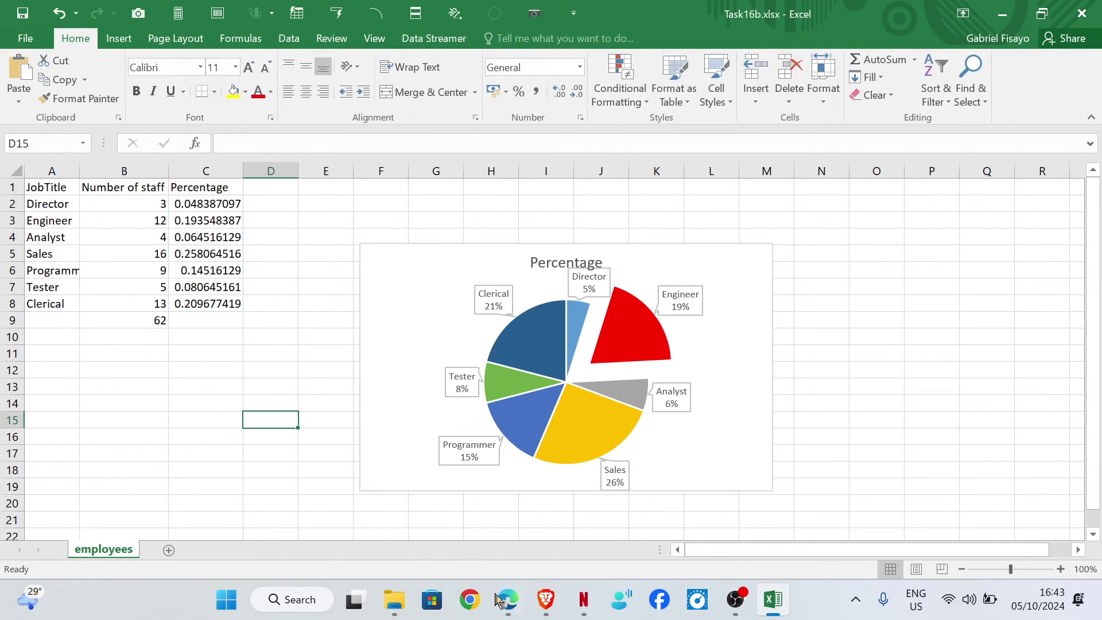
Step: Read the Task 16f instructions in the textbook PDF and open rainfall.csv in Excel
{"action": "mouse_move", "coordinate": [507, 599]}
{"action": "left_click", "coordinate": [493, 531]}
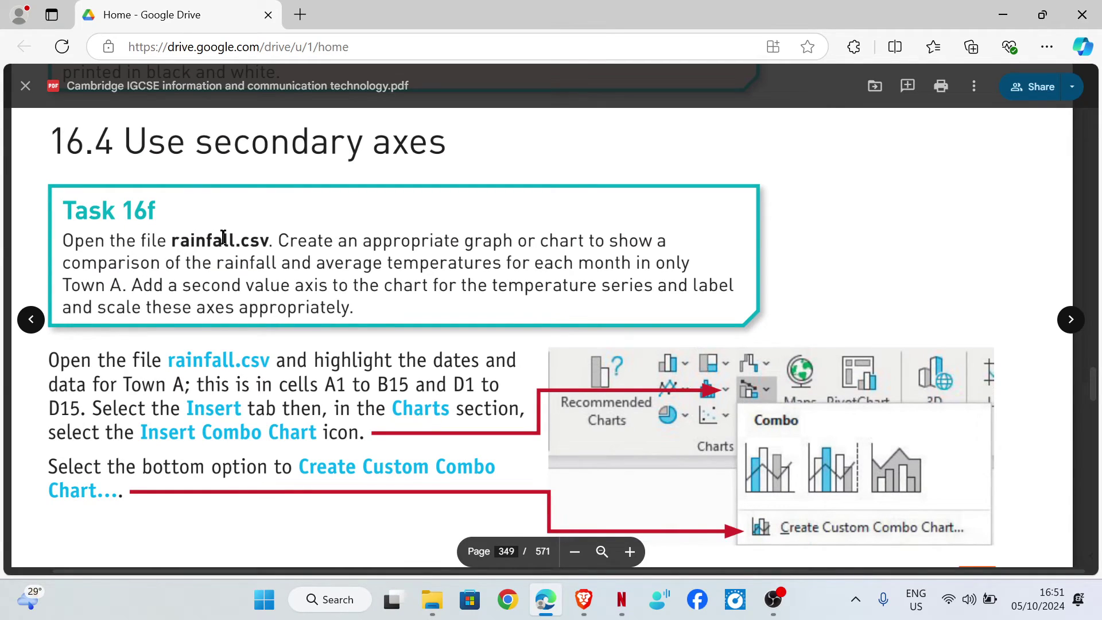
{"action": "left_click", "coordinate": [431, 605]}
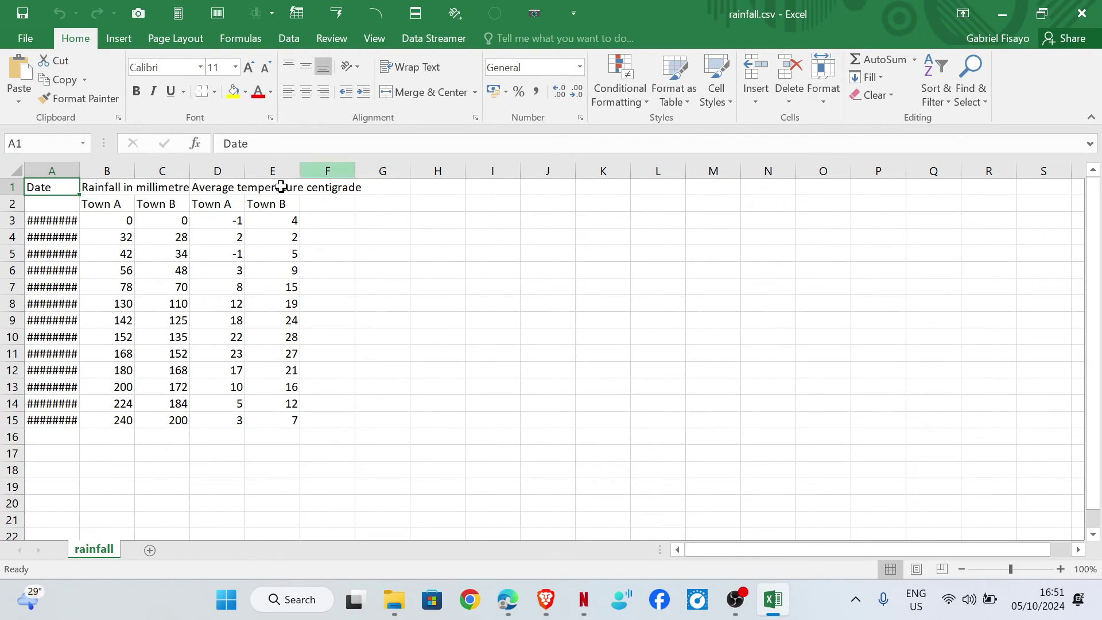
Step: Autofit columns A, B and D so the dates and the rainfall and temperature headings show in full
{"action": "double_click", "coordinate": [80, 169]}
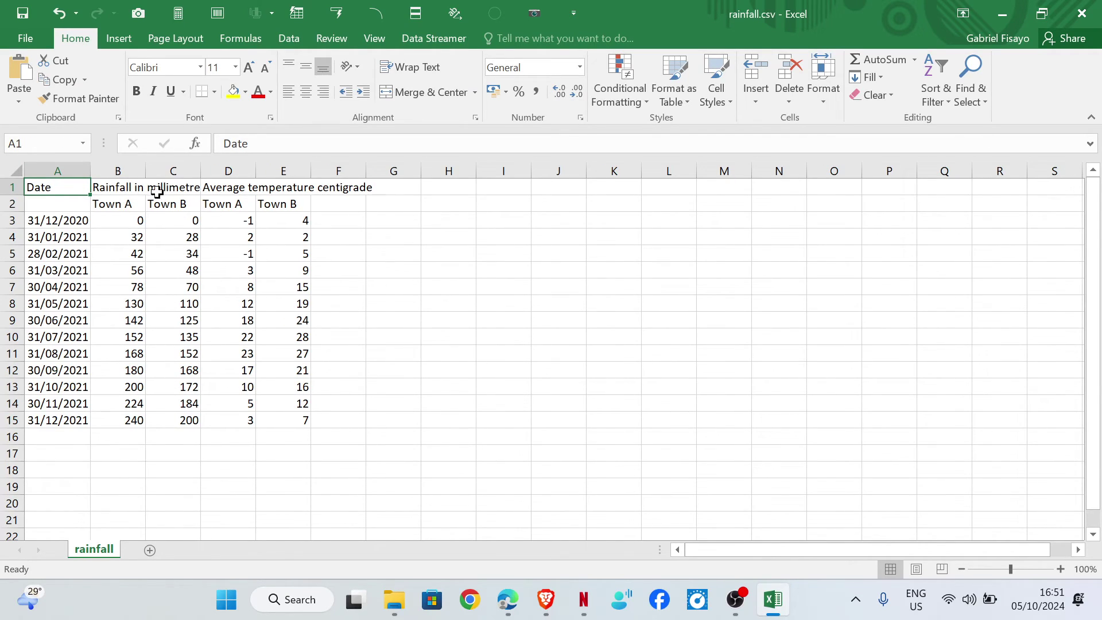
{"action": "double_click", "coordinate": [148, 174]}
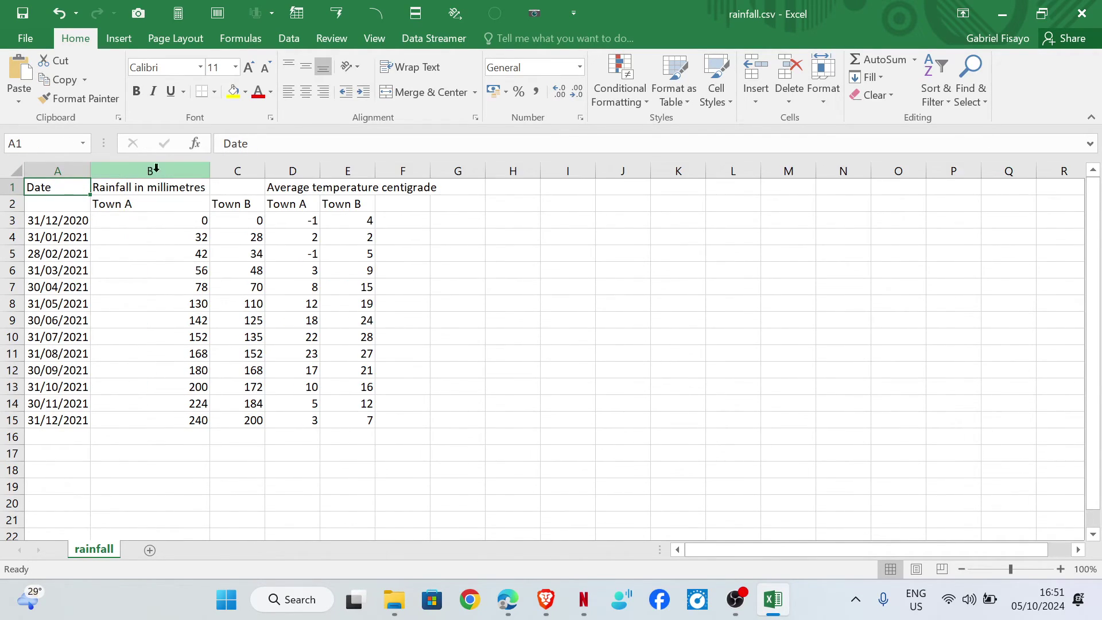
{"action": "double_click", "coordinate": [321, 170]}
Step: Check Task 16f in the textbook PDF and start a custom combo chart in Excel from A3:B15 and D3:D15
{"action": "left_click", "coordinate": [507, 599]}
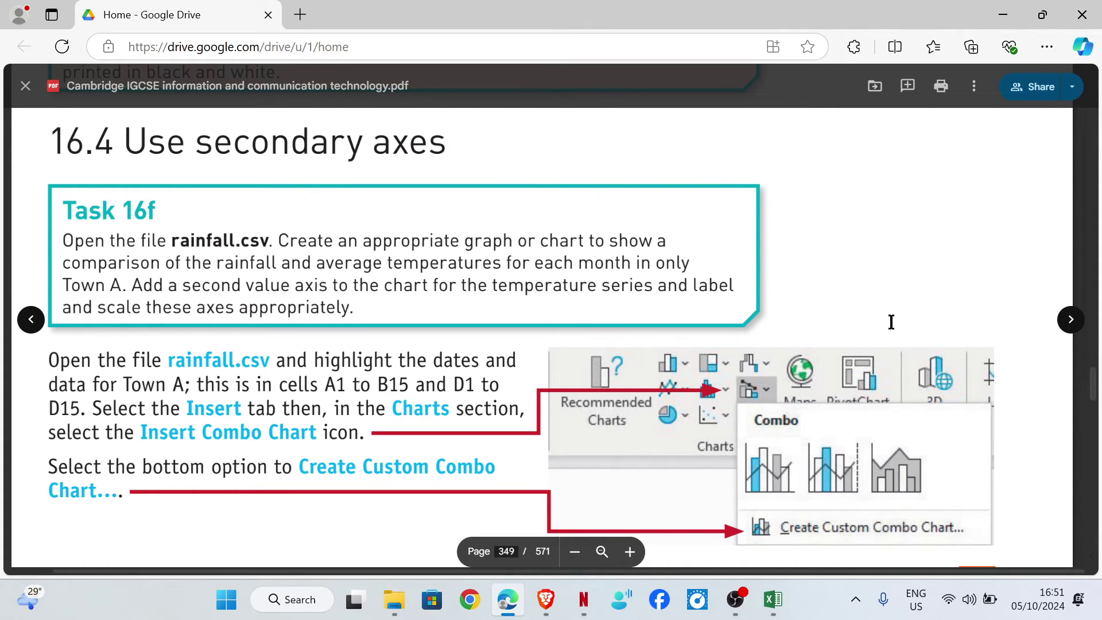
{"action": "left_click", "coordinate": [772, 599]}
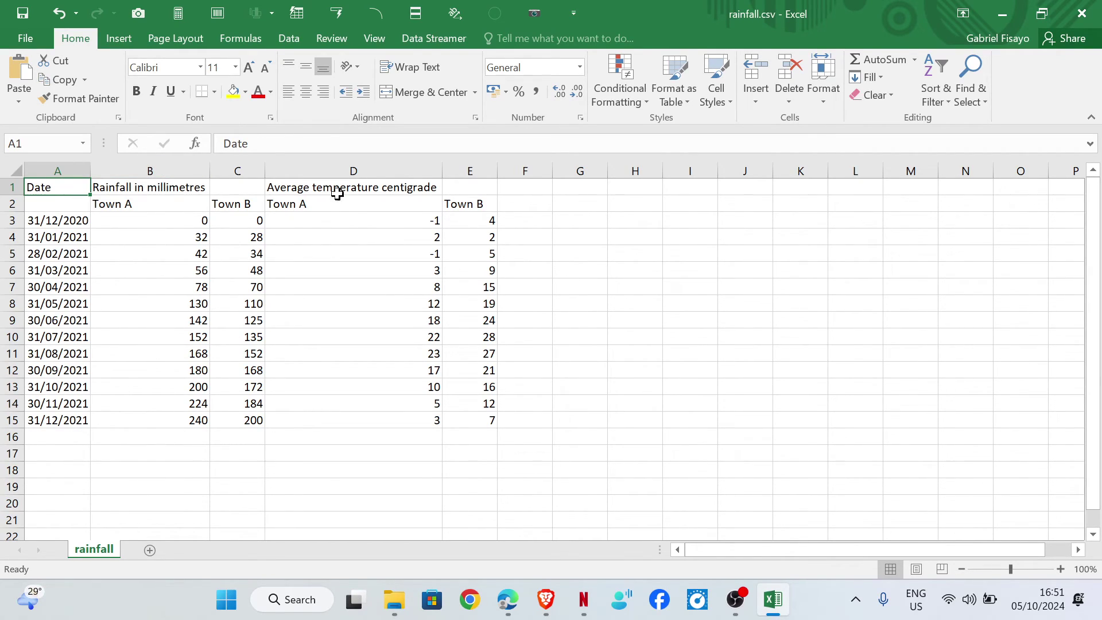
{"action": "left_click_drag", "start_coordinate": [58, 216], "coordinate": [166, 413]}
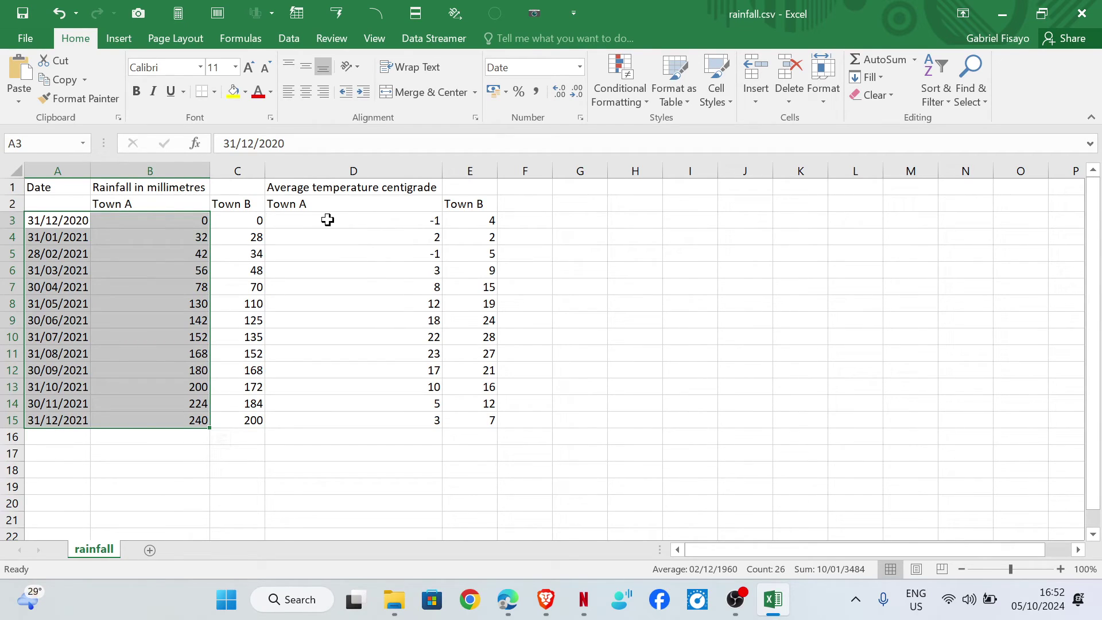
{"action": "left_click_drag", "start_coordinate": [327, 220], "coordinate": [337, 417], "text": "ctrl"}
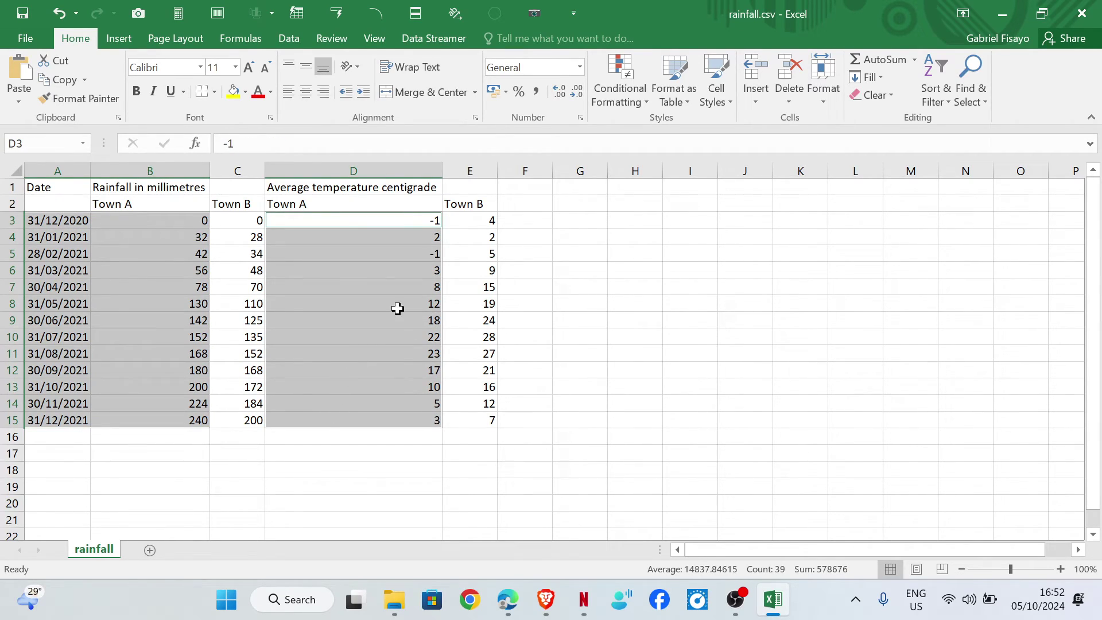
{"action": "left_click", "coordinate": [120, 39]}
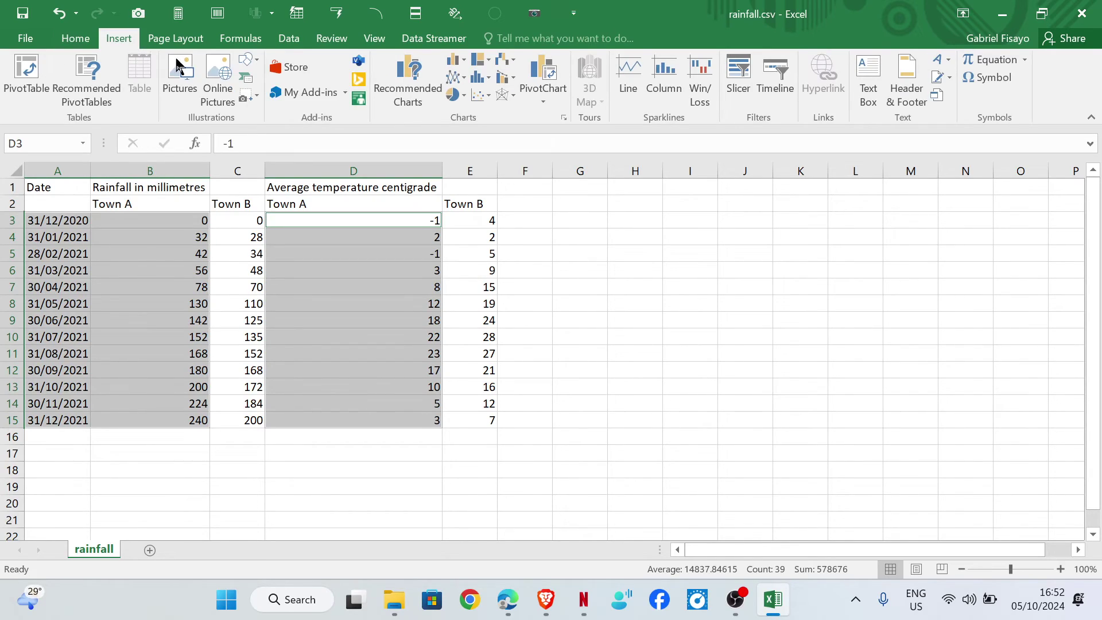
{"action": "left_click", "coordinate": [513, 82]}
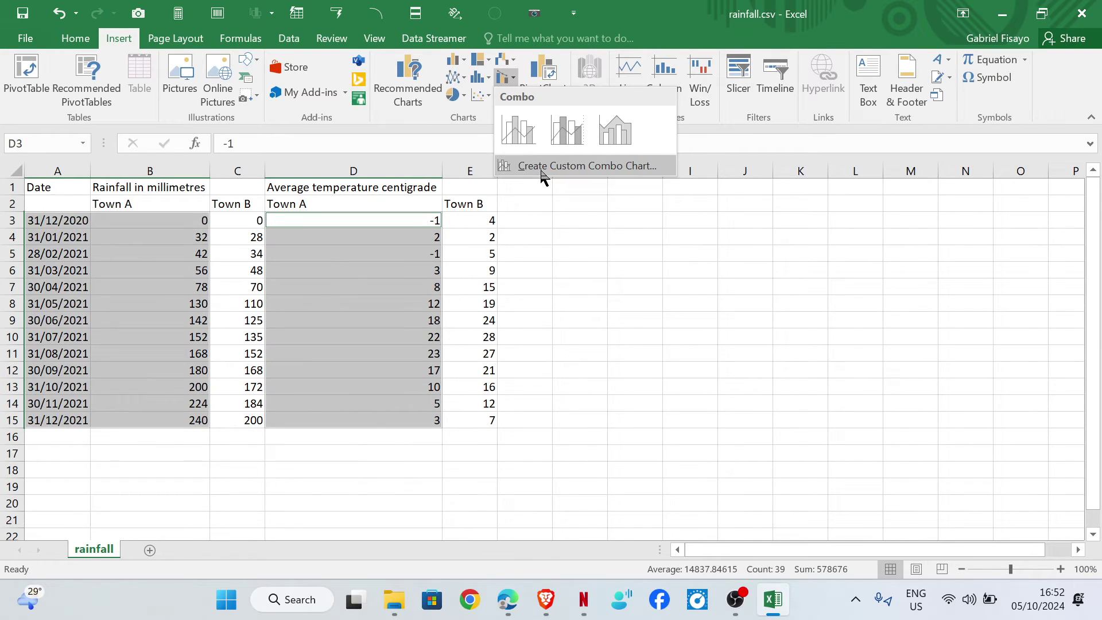
{"action": "left_click", "coordinate": [542, 168]}
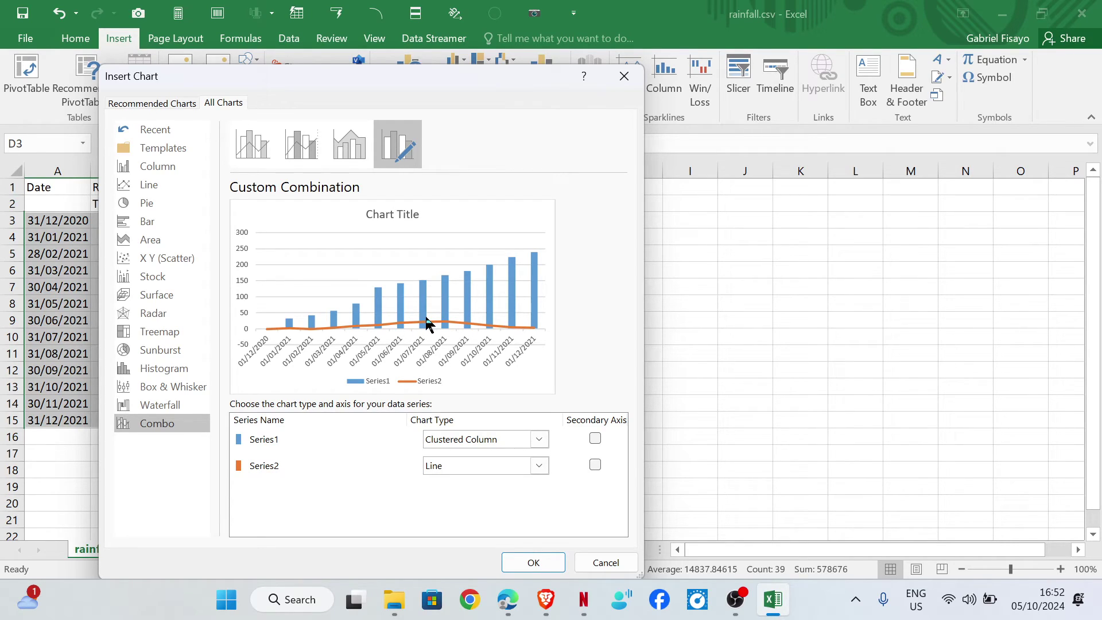
Step: Set Series1 to a Line chart, put Series2 on the secondary axis, and insert the combo chart
{"action": "left_click", "coordinate": [540, 439]}
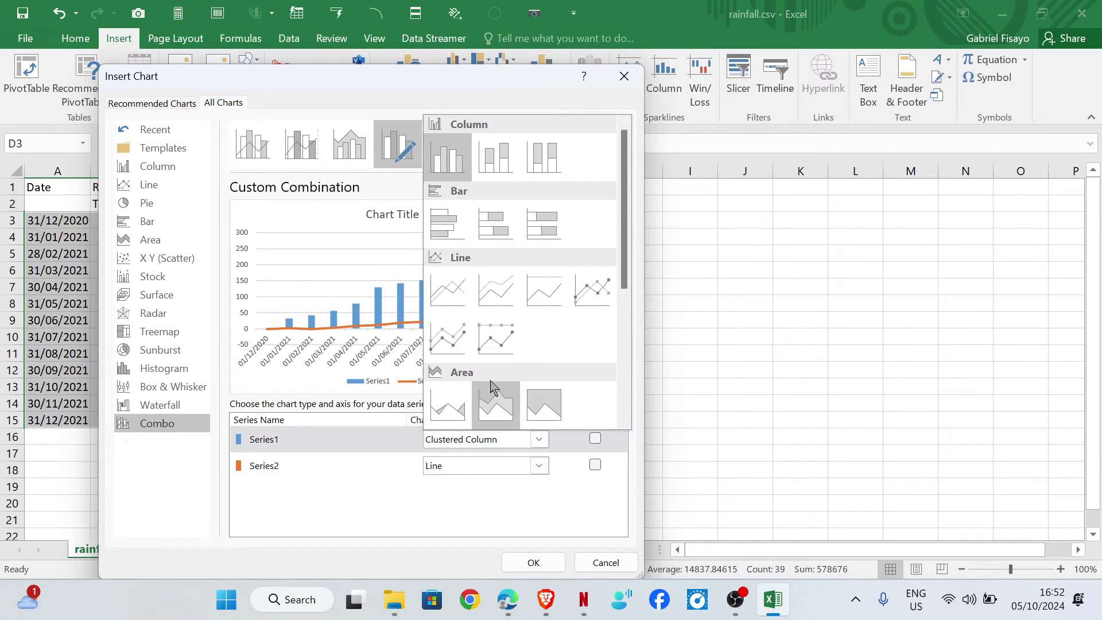
{"action": "left_click", "coordinate": [454, 287]}
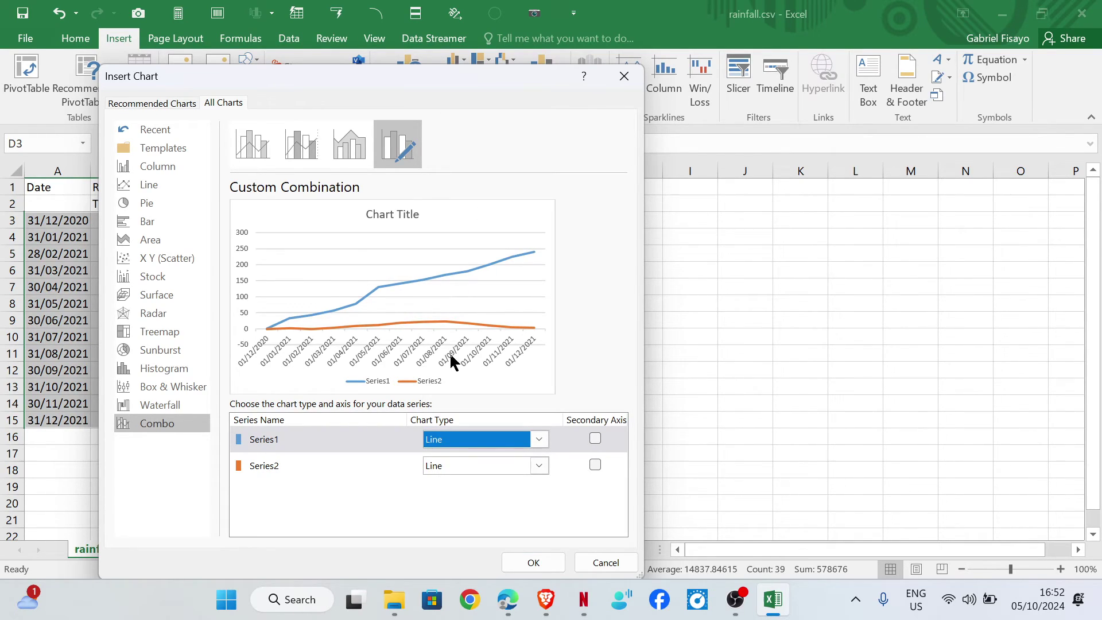
{"action": "left_click", "coordinate": [508, 603]}
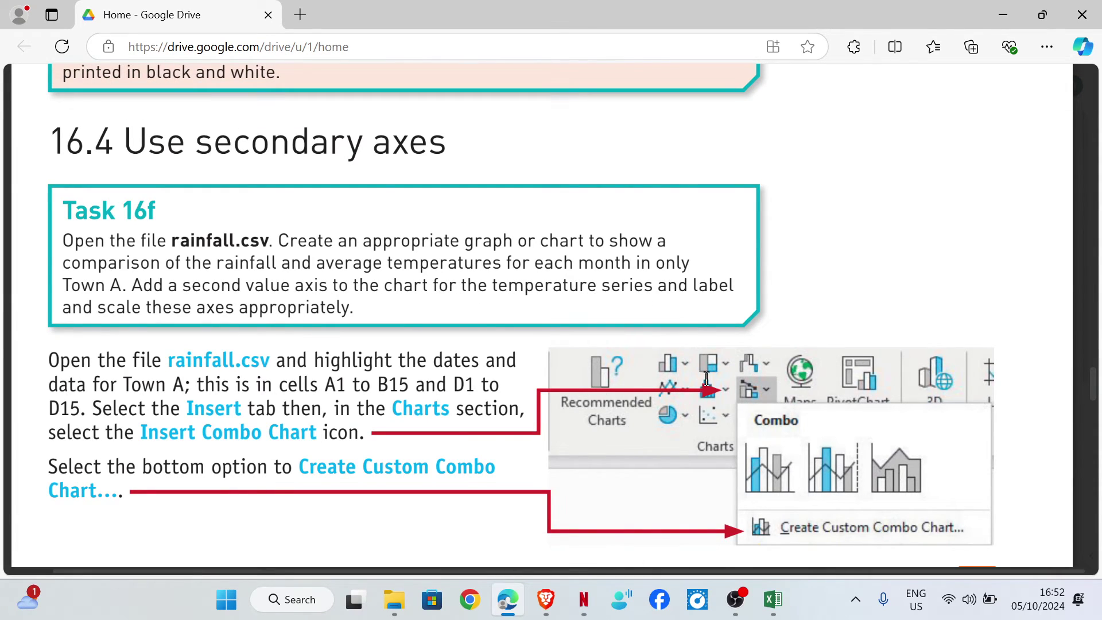
{"action": "left_click", "coordinate": [773, 600]}
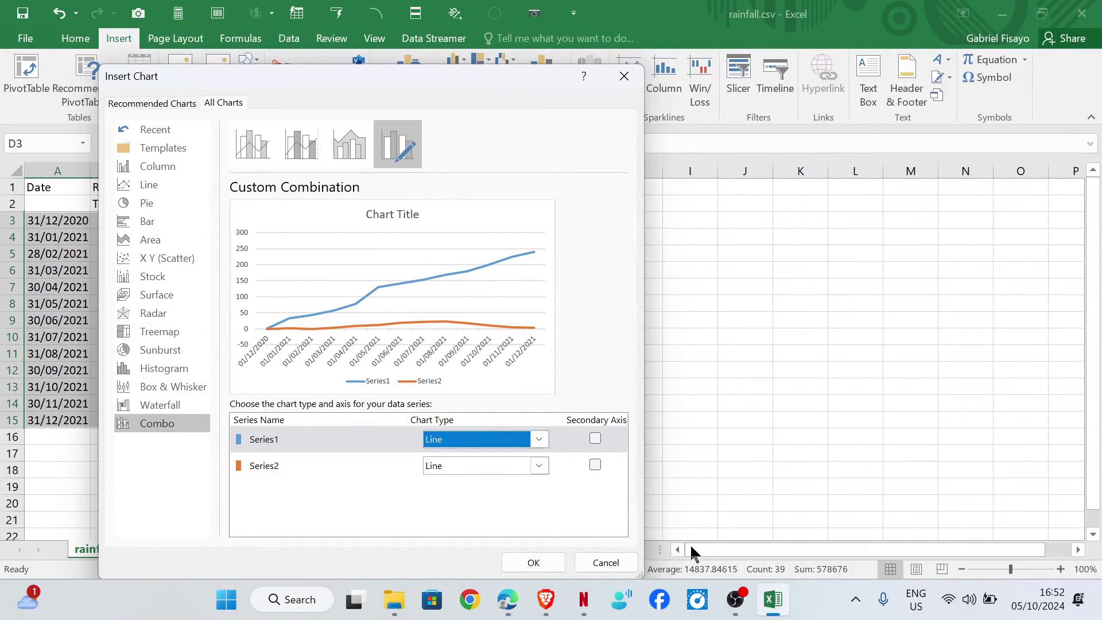
{"action": "left_click", "coordinate": [595, 466]}
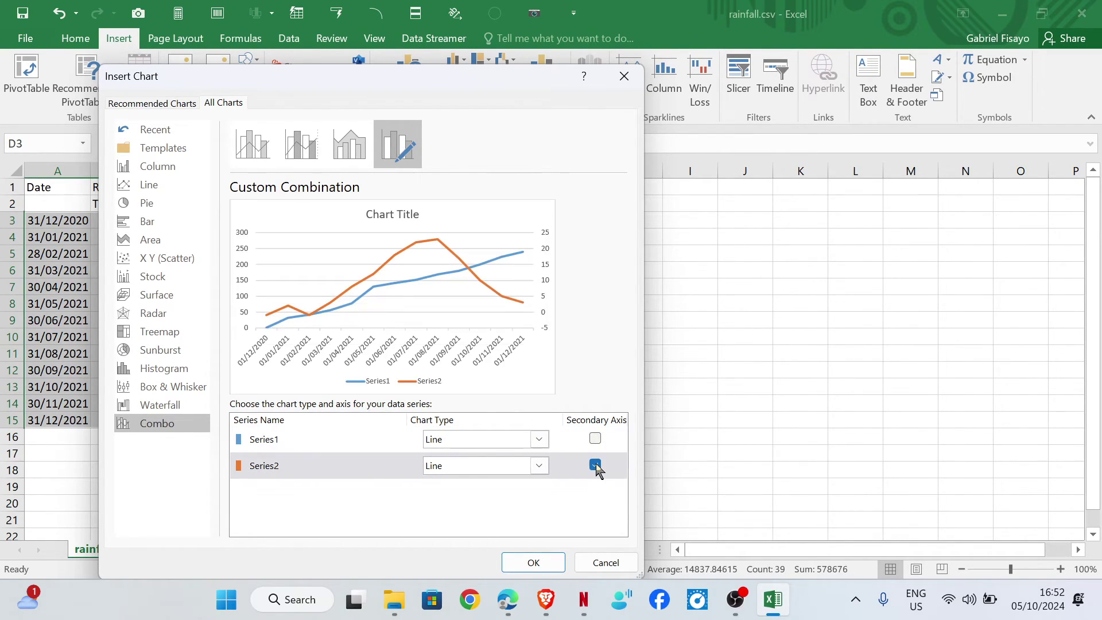
{"action": "left_click", "coordinate": [545, 562]}
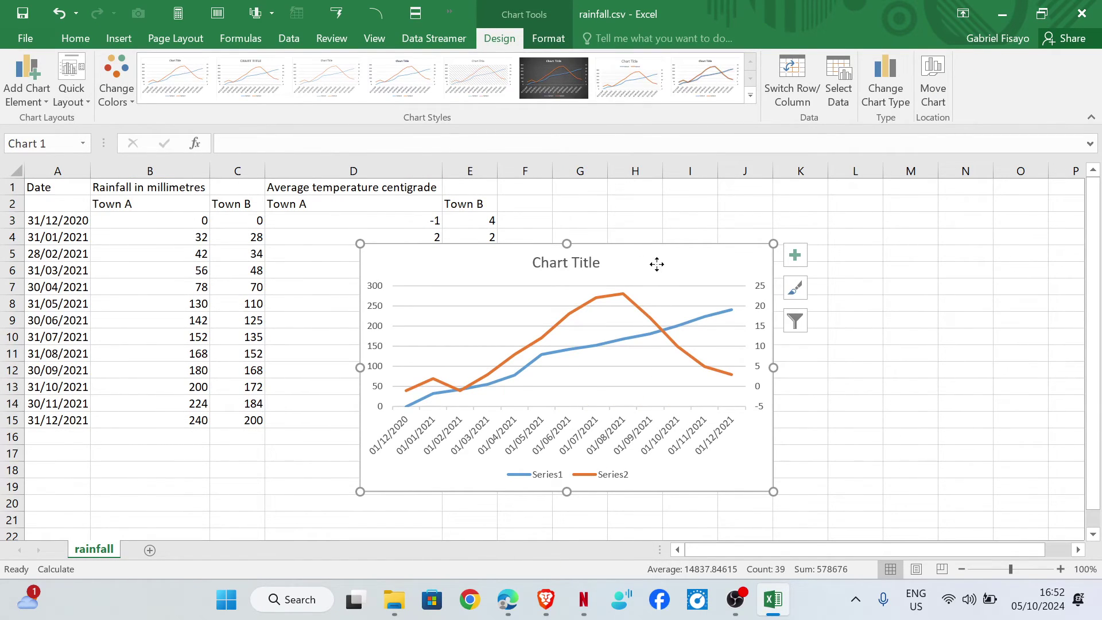
Step: Move the combo chart clear of the rainfall data, rechecking the Task 16f instructions in the textbook PDF
{"action": "left_click_drag", "start_coordinate": [654, 263], "coordinate": [723, 258]}
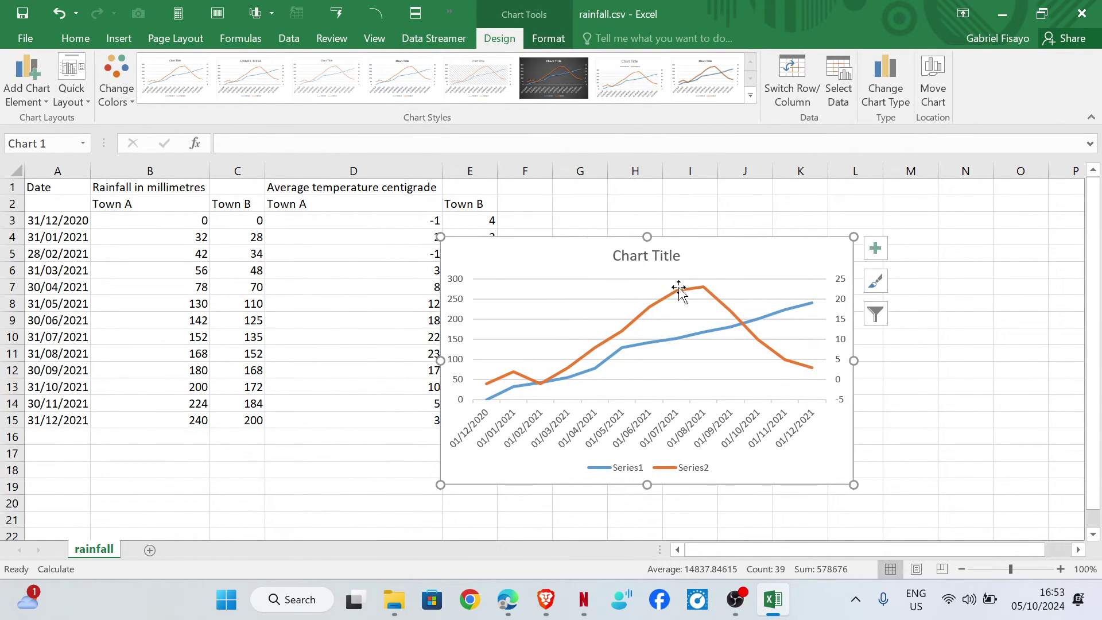
{"action": "left_click", "coordinate": [508, 600]}
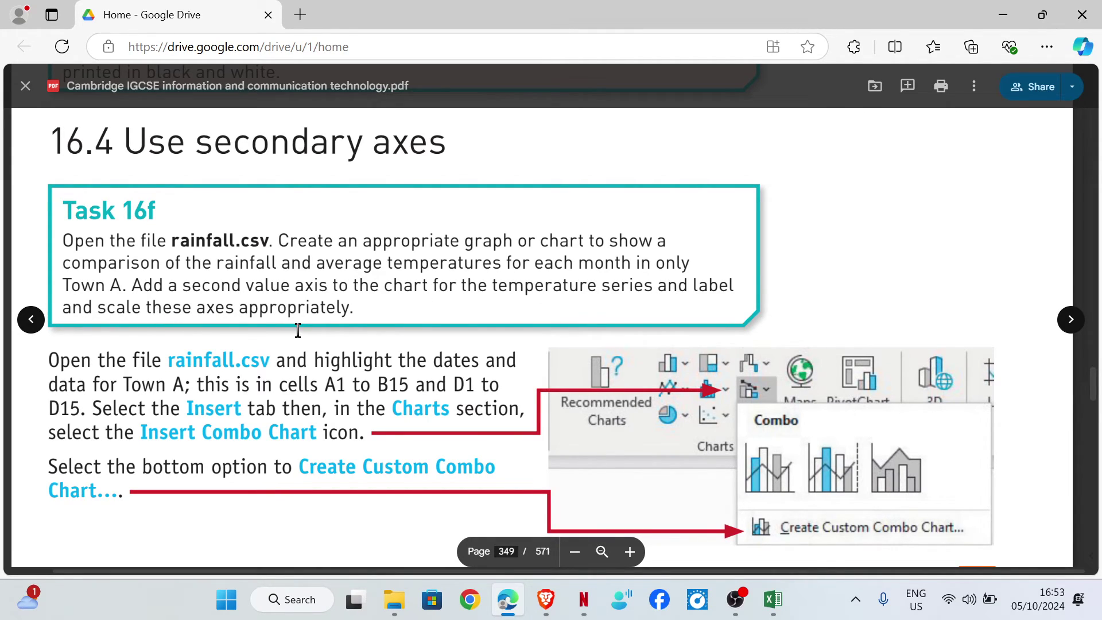
{"action": "left_click", "coordinate": [775, 601]}
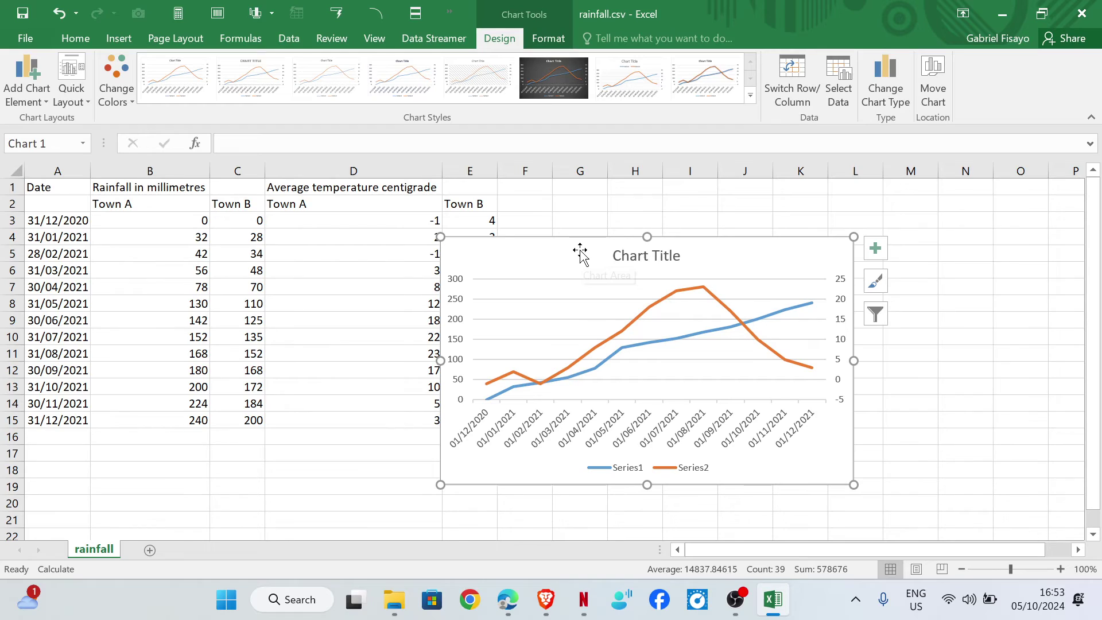
{"action": "left_click_drag", "start_coordinate": [579, 253], "coordinate": [665, 249]}
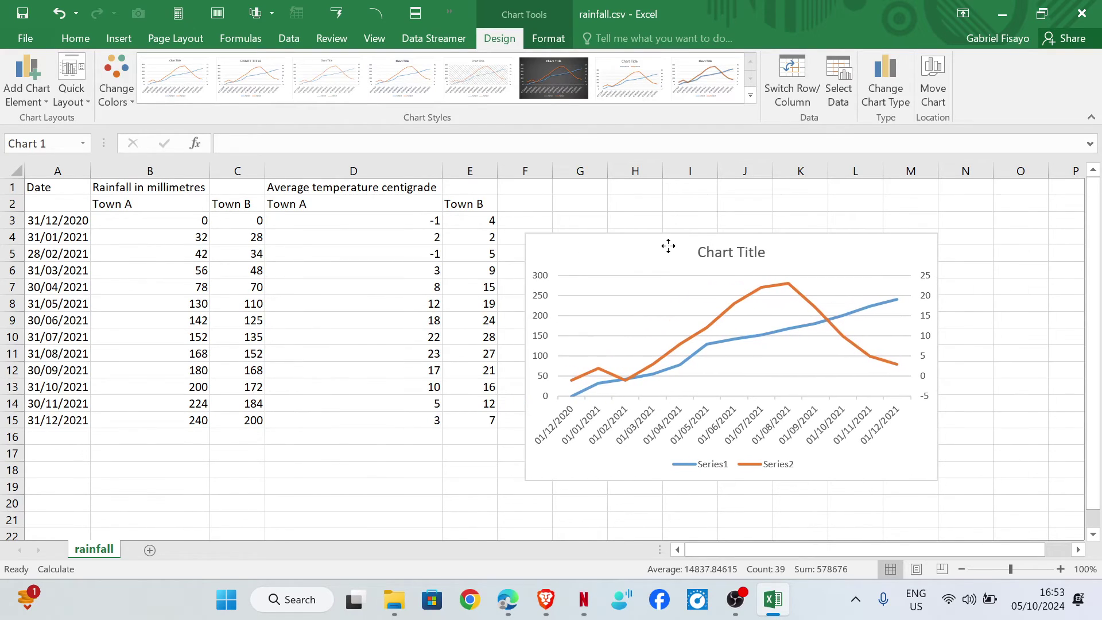
Step: Edit the chart's data source so that Series1 takes its name from the rainfall heading in cell B1
{"action": "left_click", "coordinate": [743, 464]}
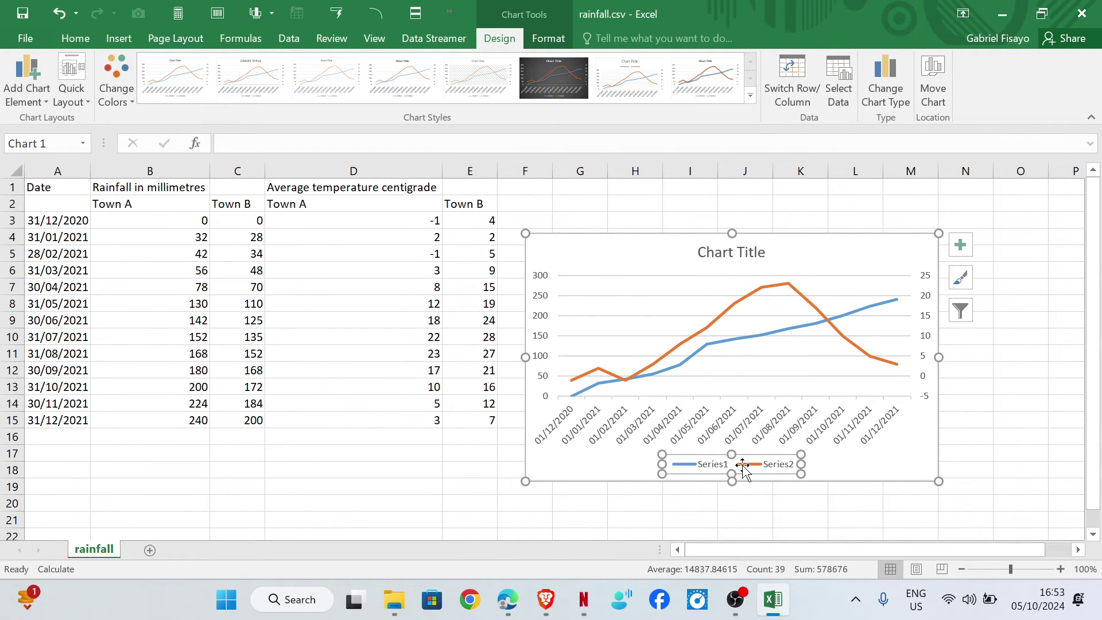
{"action": "right_click", "coordinate": [782, 468]}
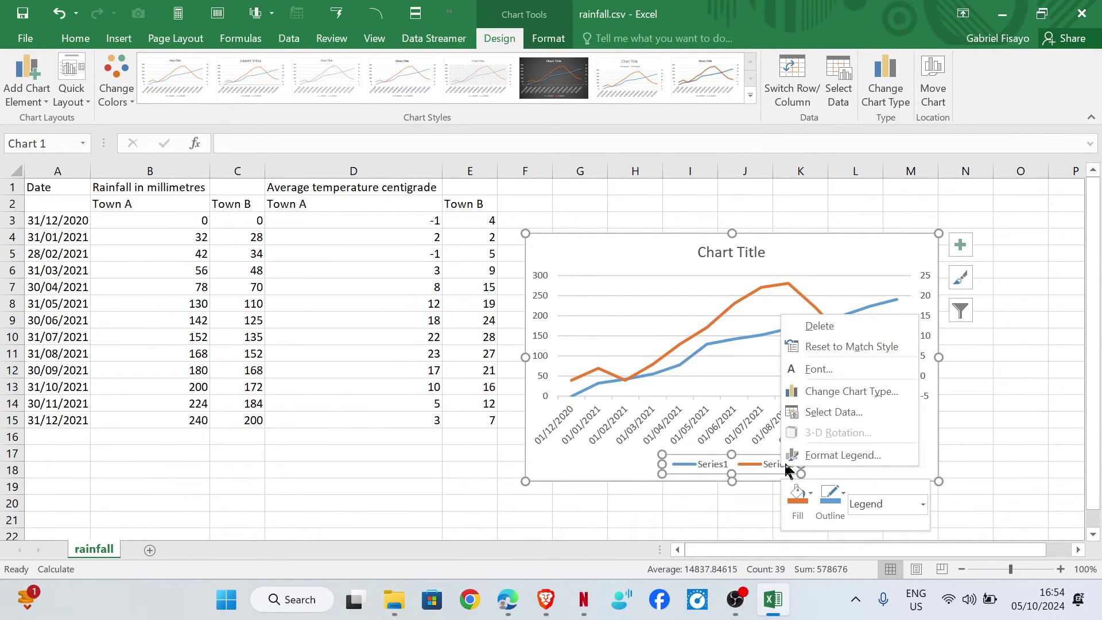
{"action": "left_click", "coordinate": [833, 412]}
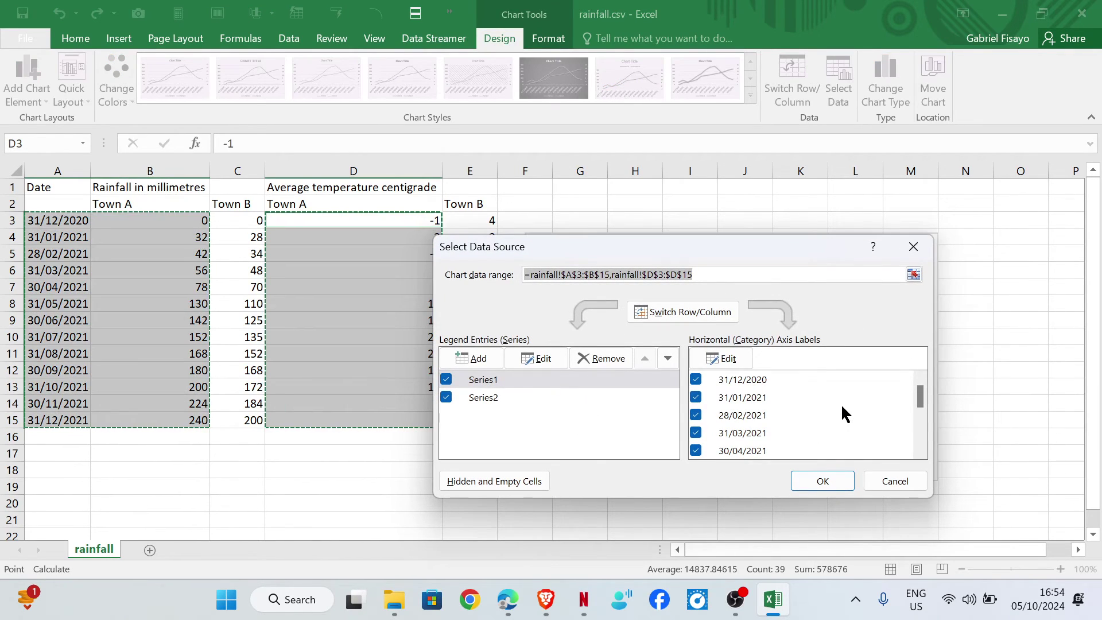
{"action": "left_click_drag", "start_coordinate": [658, 248], "coordinate": [689, 256]}
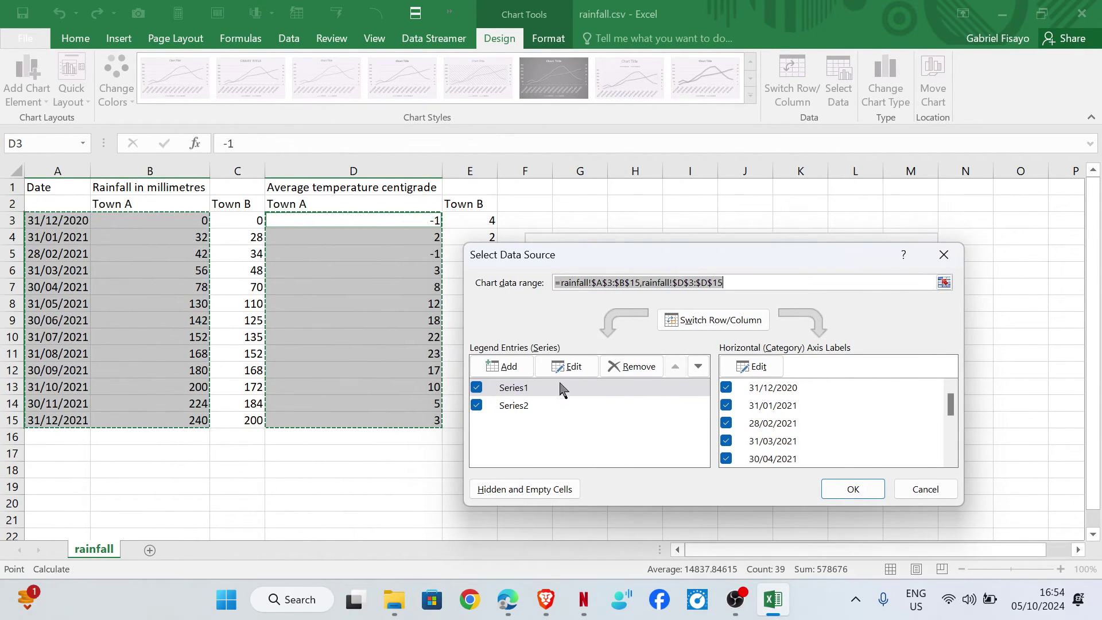
{"action": "left_click", "coordinate": [524, 394]}
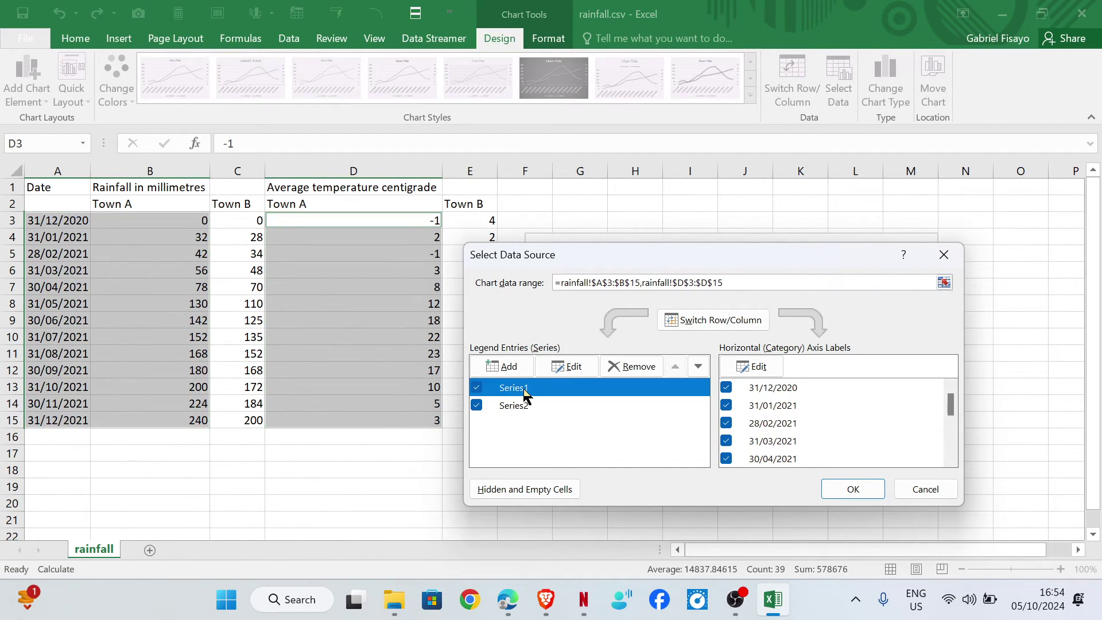
{"action": "left_click", "coordinate": [559, 375]}
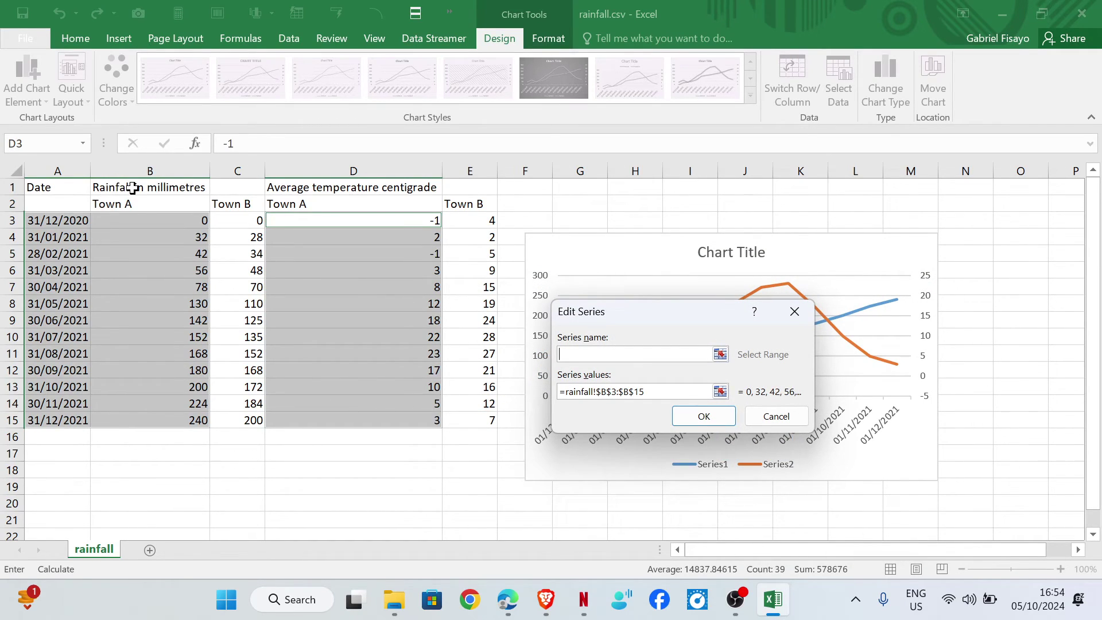
{"action": "left_click", "coordinate": [133, 188]}
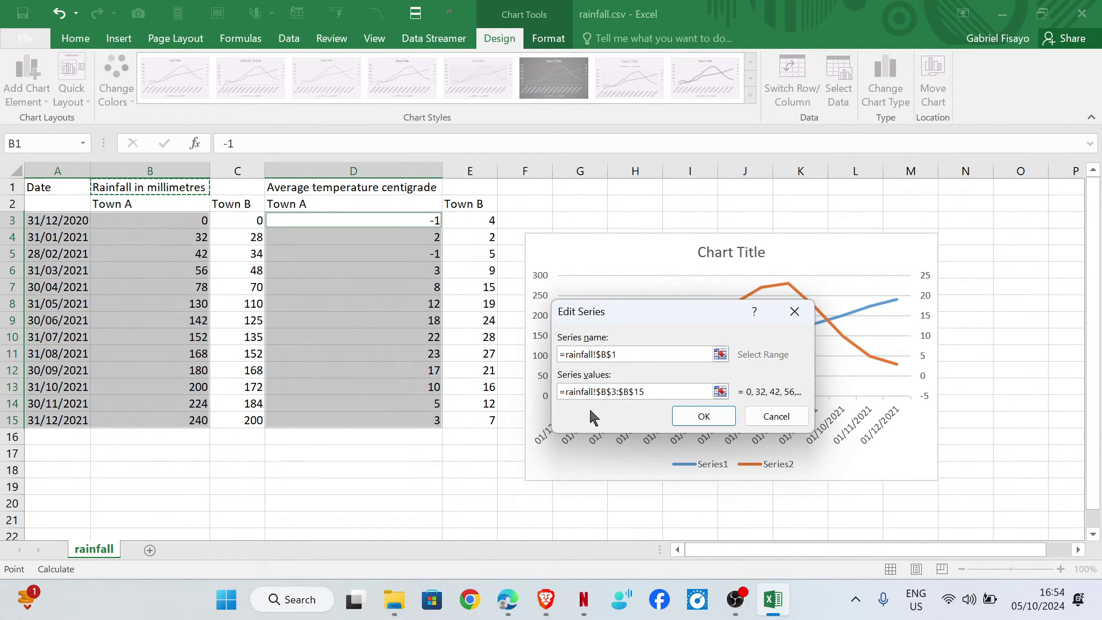
{"action": "left_click", "coordinate": [692, 411]}
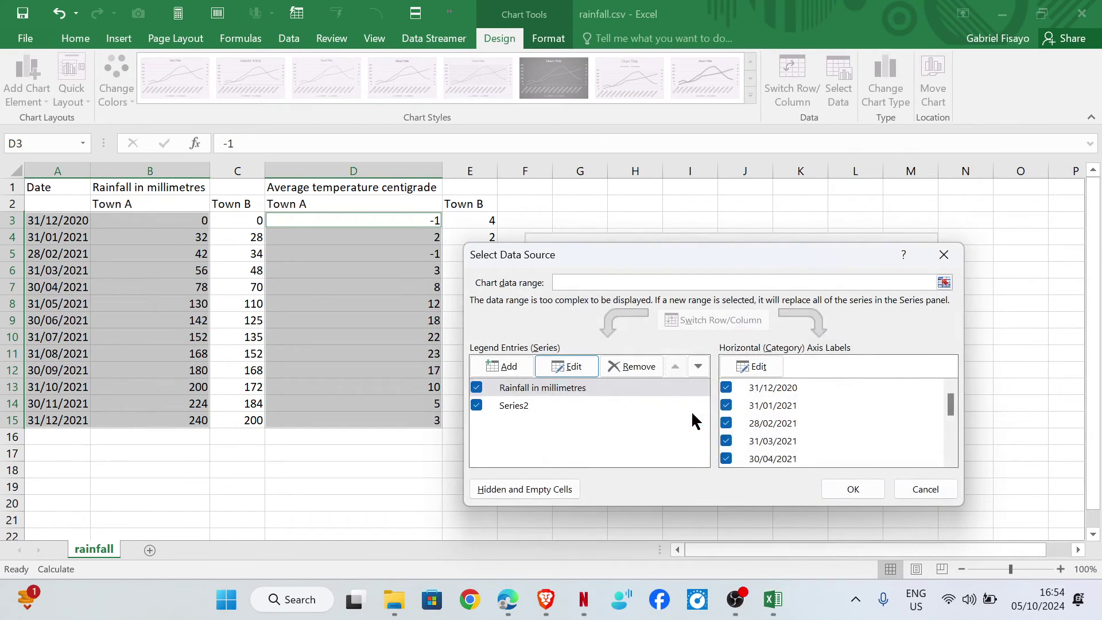
Step: Name Series2 from the temperature heading in cell D1 and apply the data source changes
{"action": "left_click", "coordinate": [524, 406]}
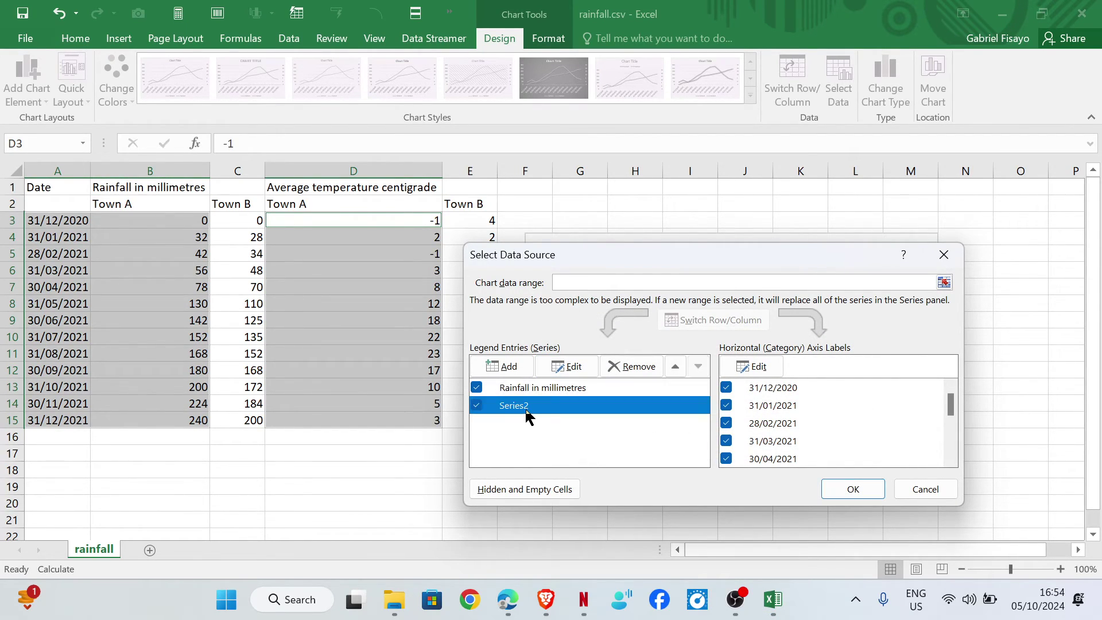
{"action": "left_click", "coordinate": [566, 367]}
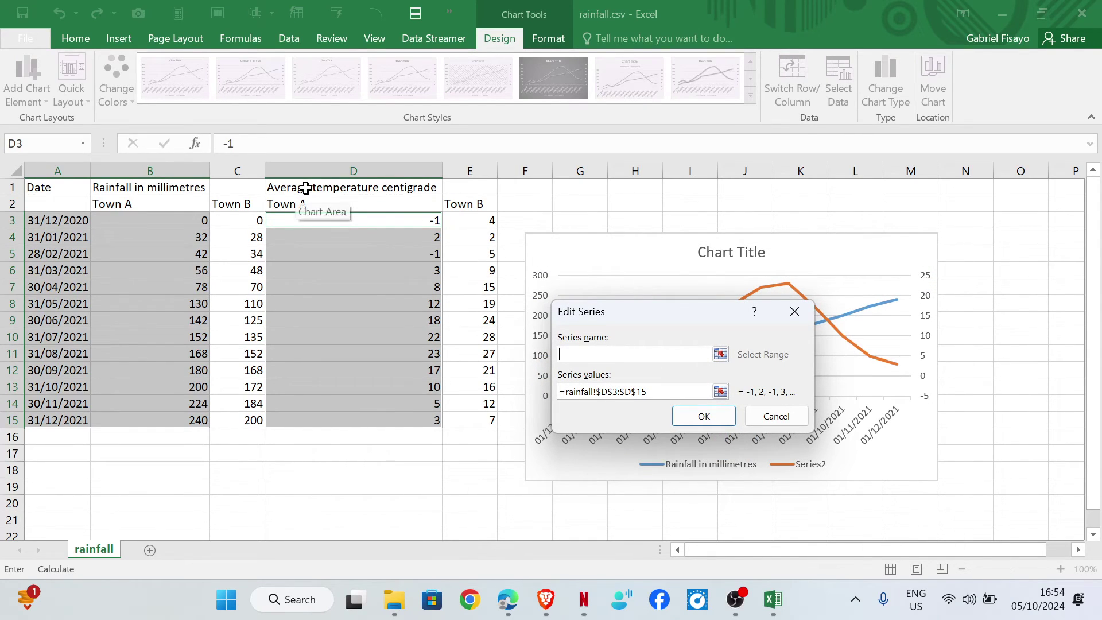
{"action": "left_click", "coordinate": [333, 188]}
{"action": "left_click", "coordinate": [704, 415]}
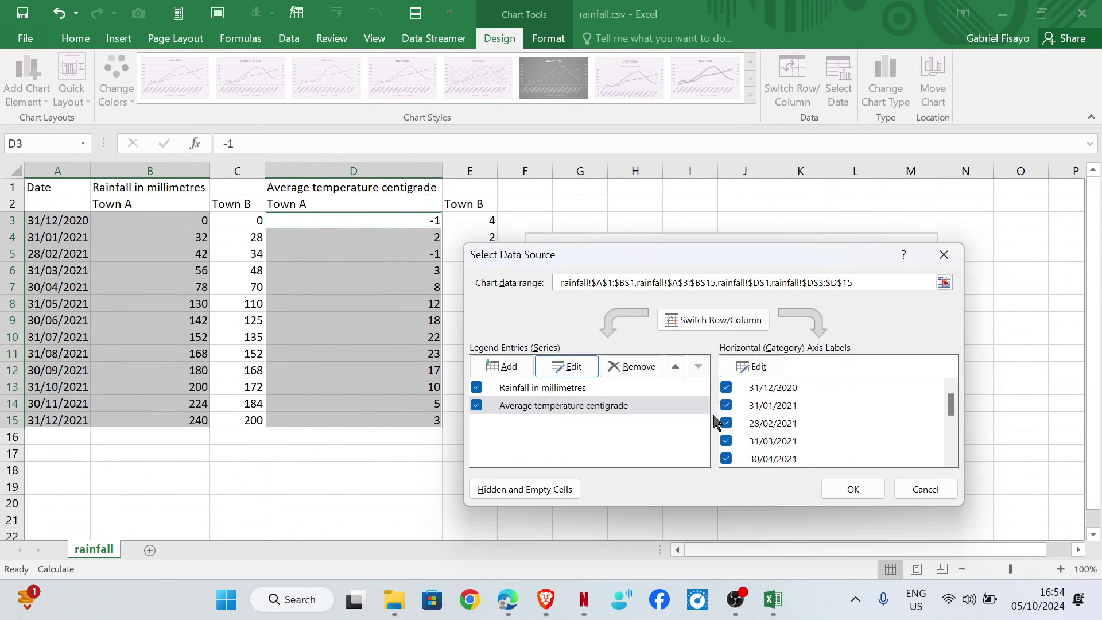
{"action": "left_click", "coordinate": [865, 487]}
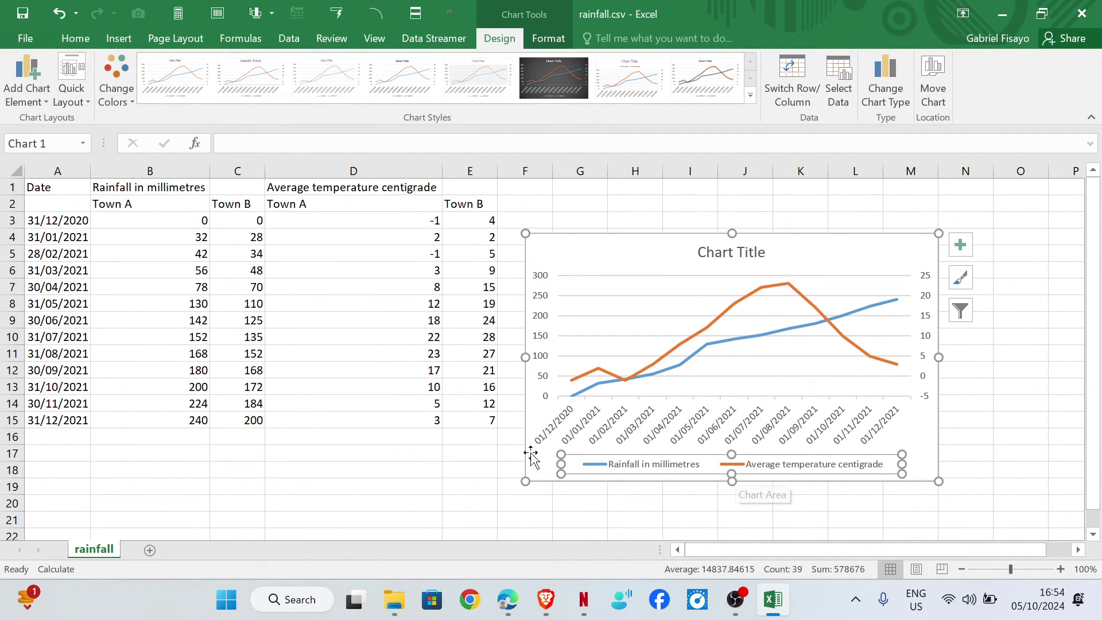
Step: Recheck Task 16f in the textbook PDF, then set the primary rainfall axis maximum to 250 in Excel
{"action": "left_click", "coordinate": [506, 588]}
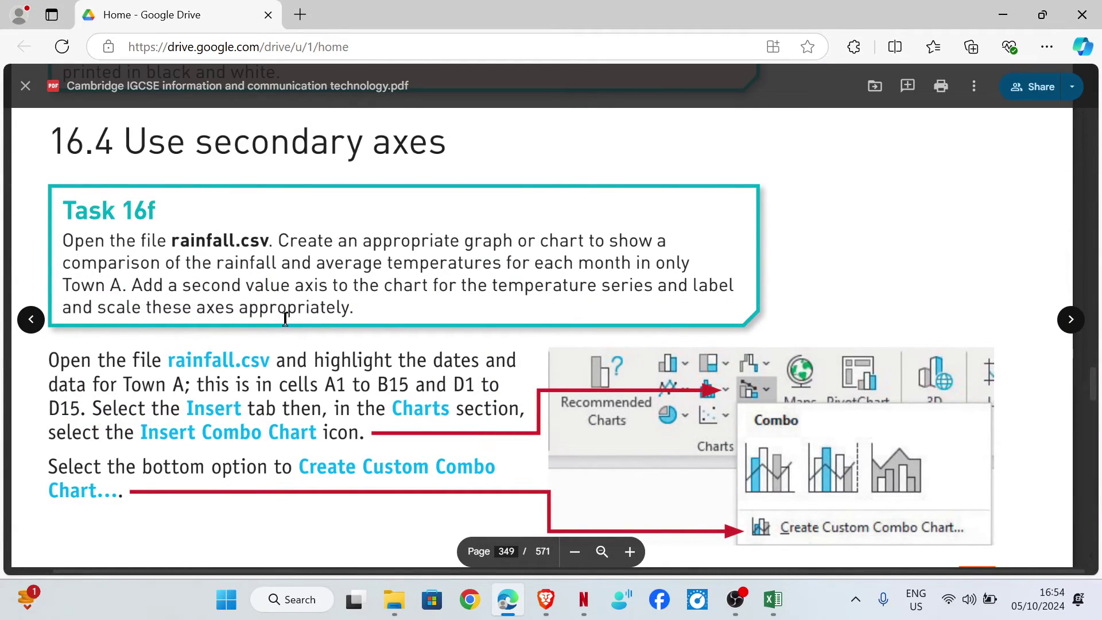
{"action": "left_click", "coordinate": [772, 601]}
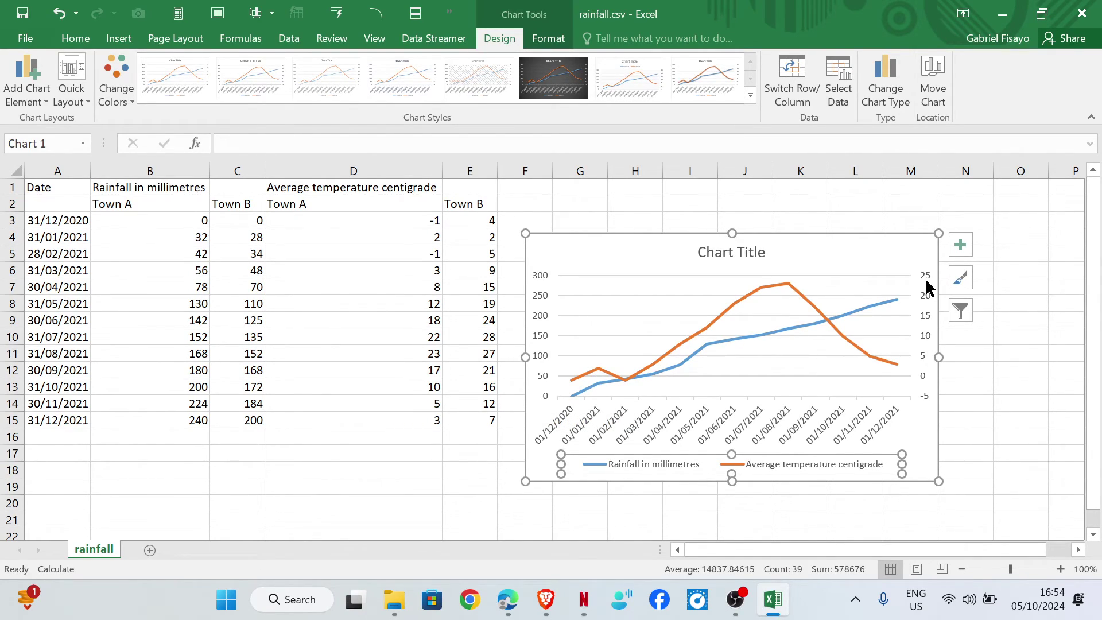
{"action": "left_click", "coordinate": [535, 316]}
{"action": "double_click", "coordinate": [538, 318]}
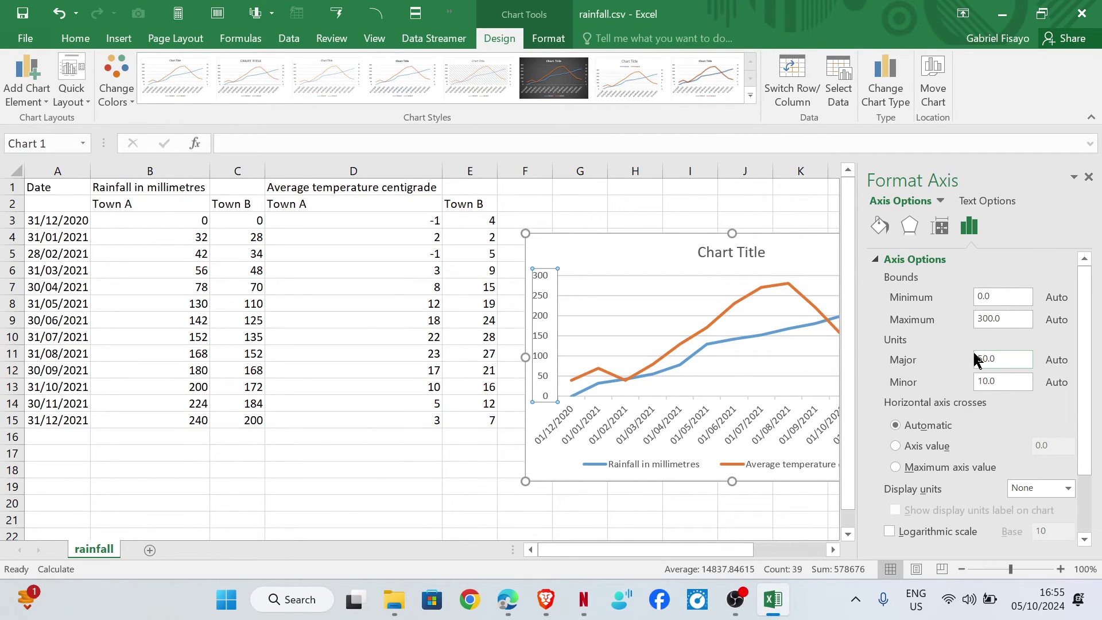
{"action": "left_click", "coordinate": [988, 322]}
{"action": "key", "text": "BackSpace"}
{"action": "key", "text": "BackSpace"}
{"action": "key", "text": "BackSpace"}
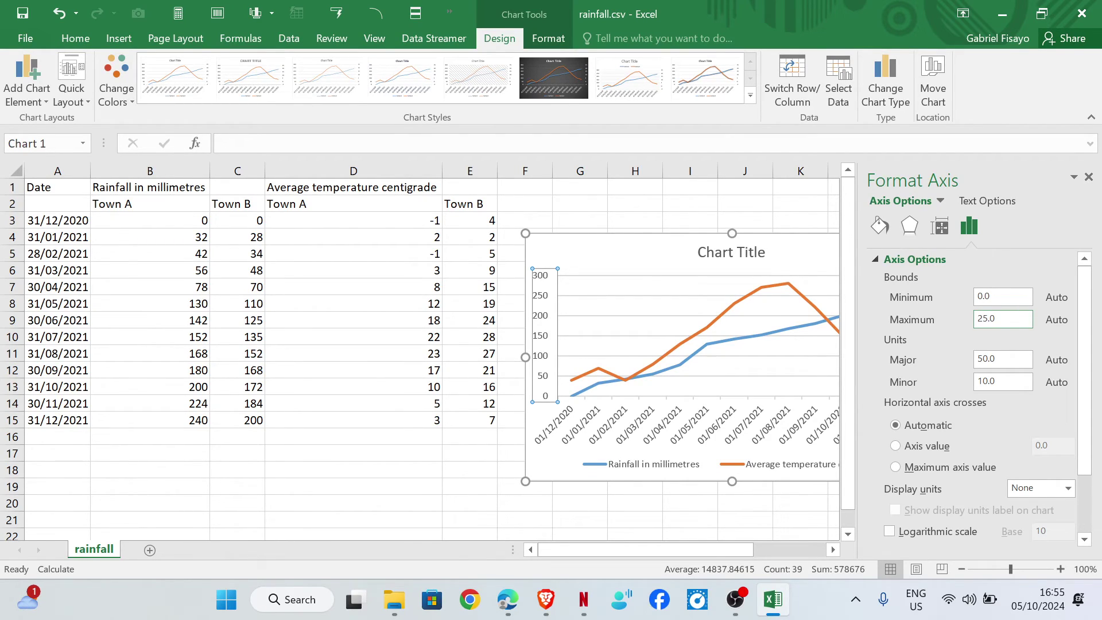
{"action": "key", "text": "Return"}
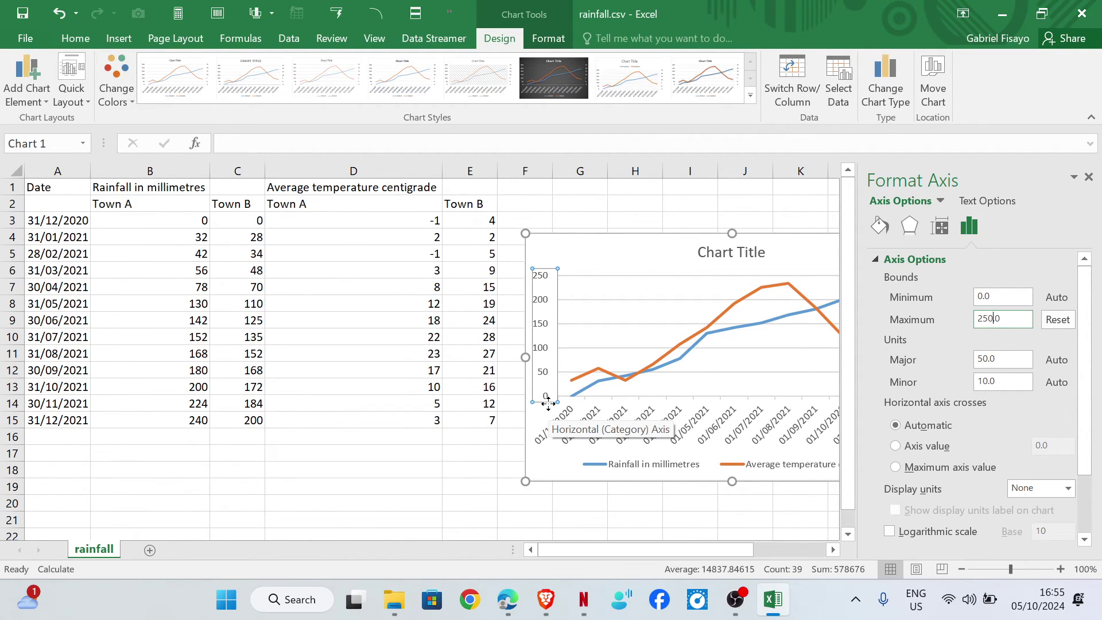
{"action": "left_click", "coordinate": [1089, 176]}
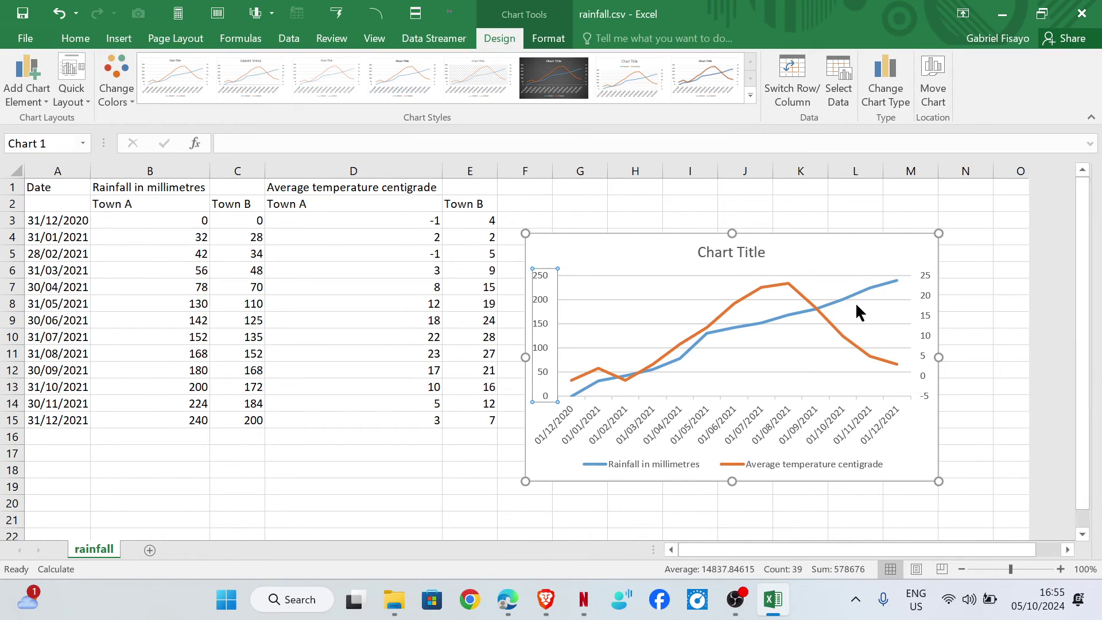
Step: Scale the secondary temperature axis with a major unit of 2 and a minimum of -2
{"action": "left_click", "coordinate": [925, 290]}
{"action": "left_click", "coordinate": [928, 325]}
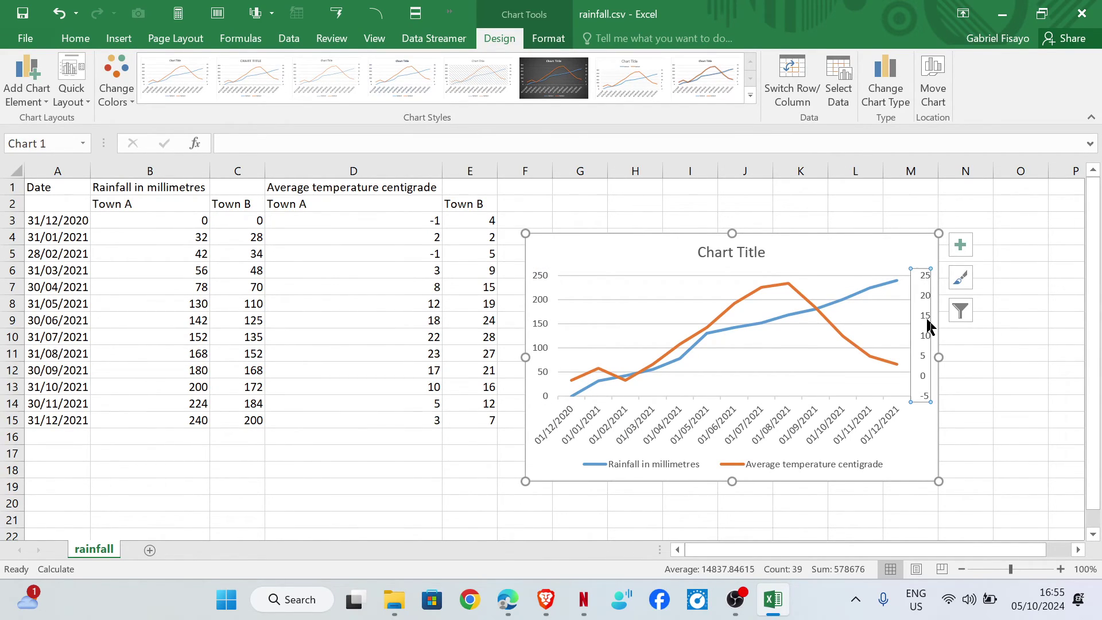
{"action": "double_click", "coordinate": [928, 325]}
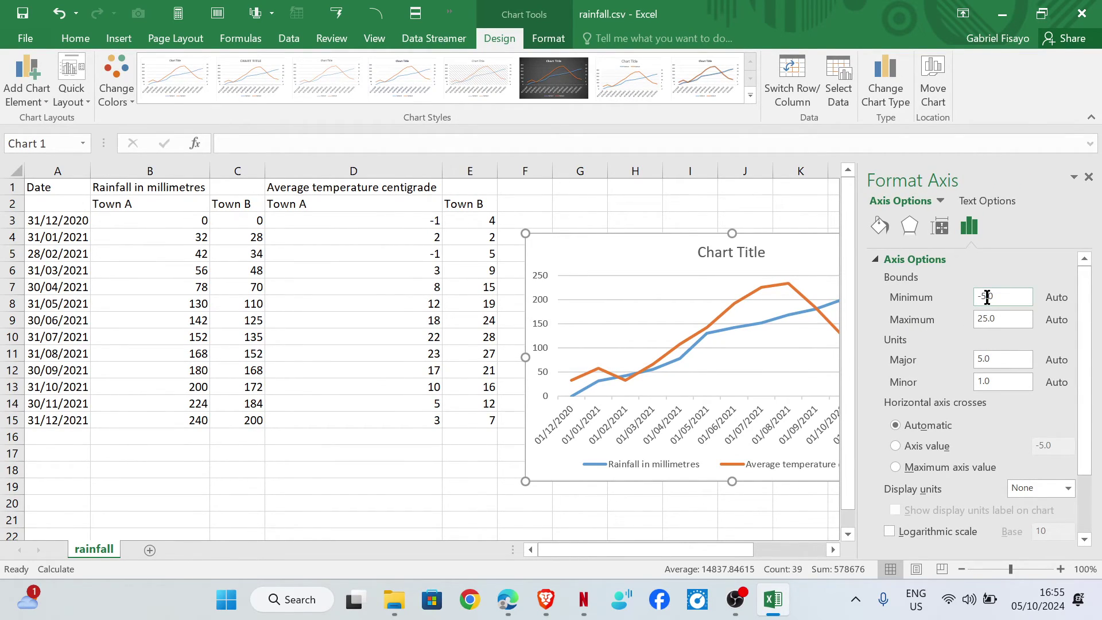
{"action": "left_click", "coordinate": [981, 360]}
{"action": "left_click", "coordinate": [985, 296]}
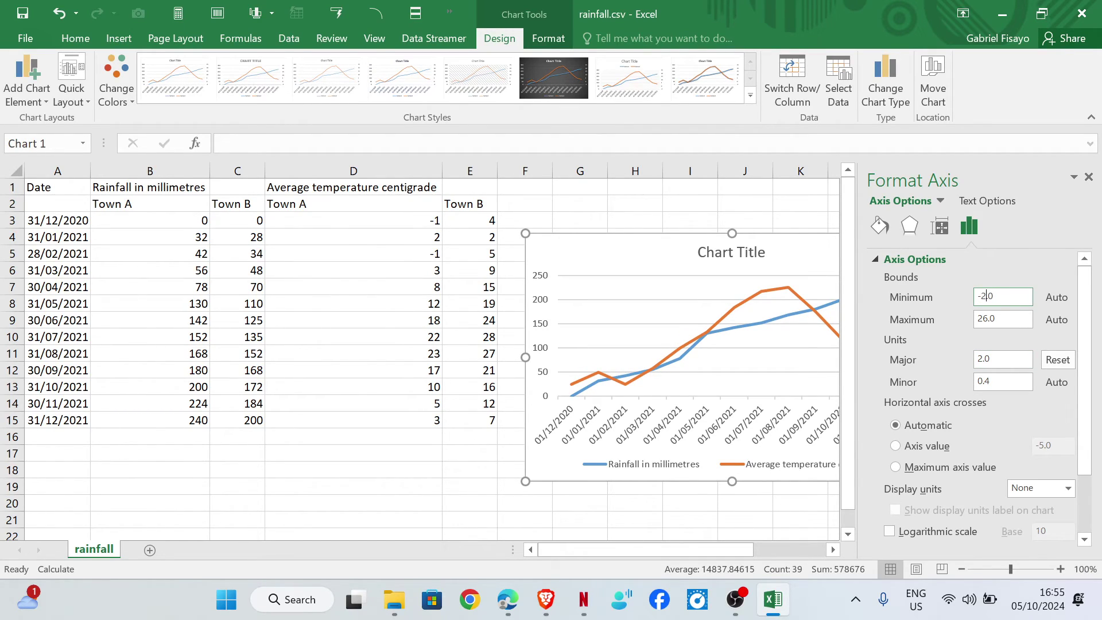
{"action": "key", "text": "Return"}
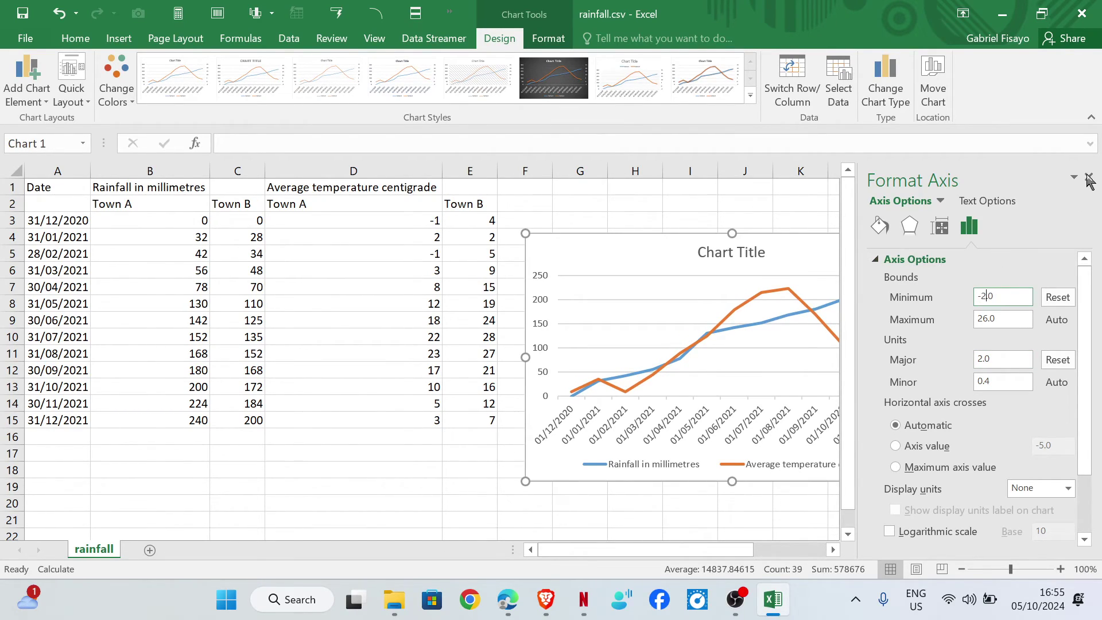
{"action": "left_click", "coordinate": [1089, 180]}
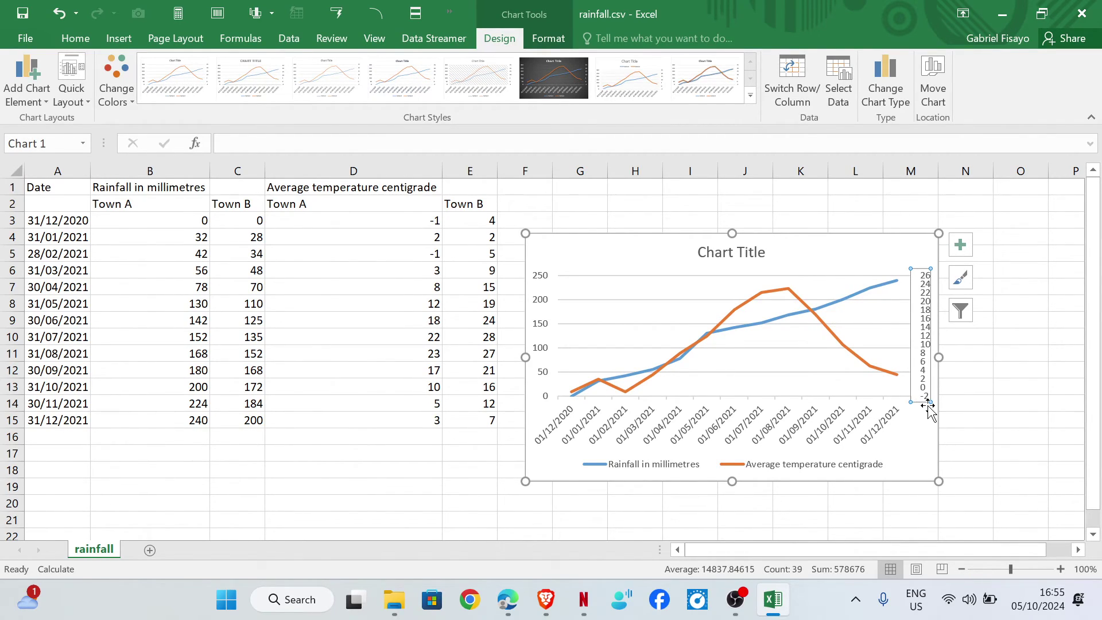
Step: Set the maximum of the secondary temperature axis to 24
{"action": "double_click", "coordinate": [928, 290]}
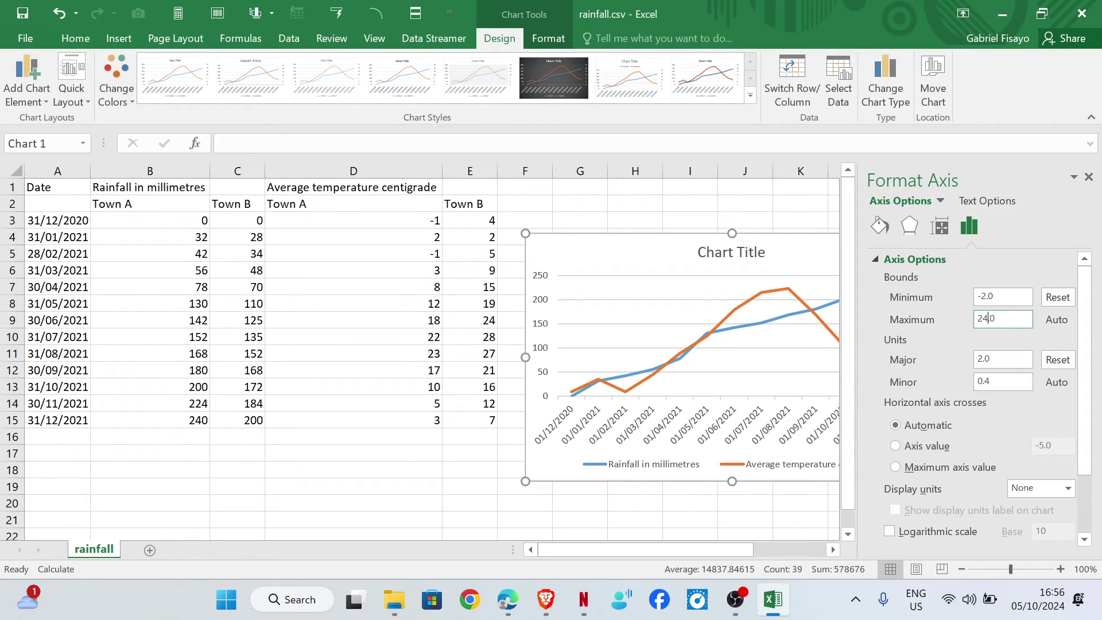
{"action": "key", "text": "Return"}
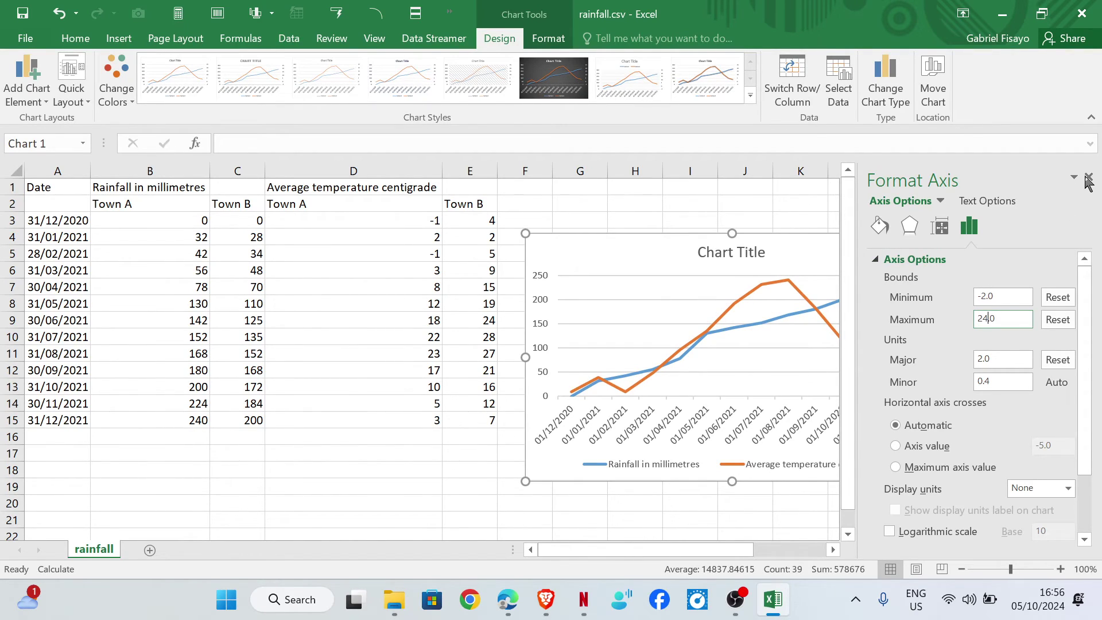
{"action": "left_click", "coordinate": [1088, 183]}
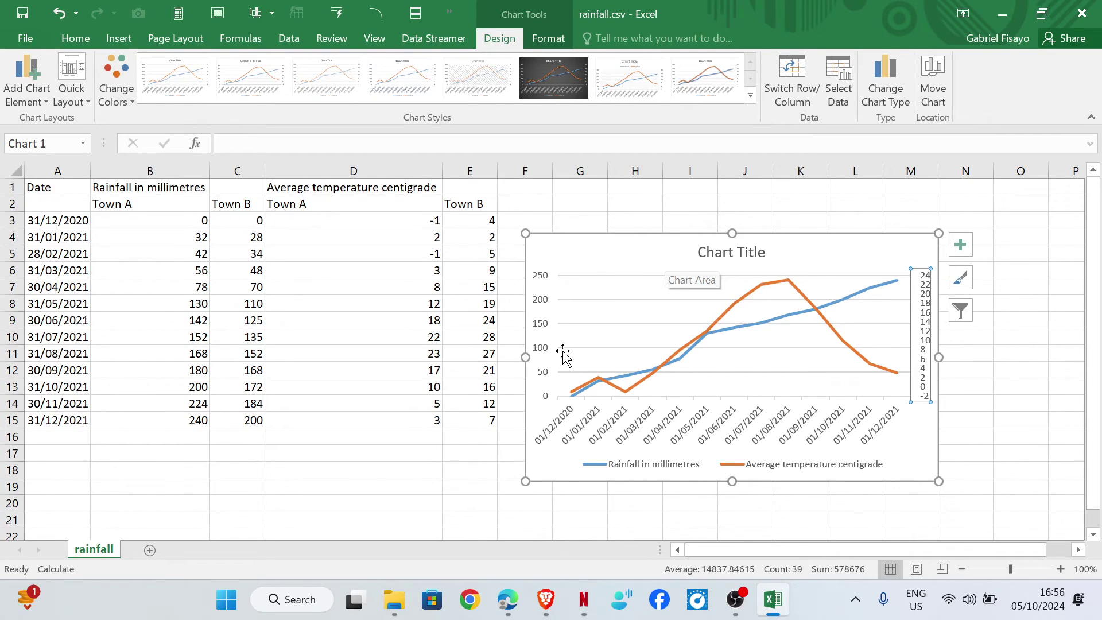
Step: Add axis titles to the chart and title the horizontal axis "Date"
{"action": "left_click", "coordinate": [958, 256]}
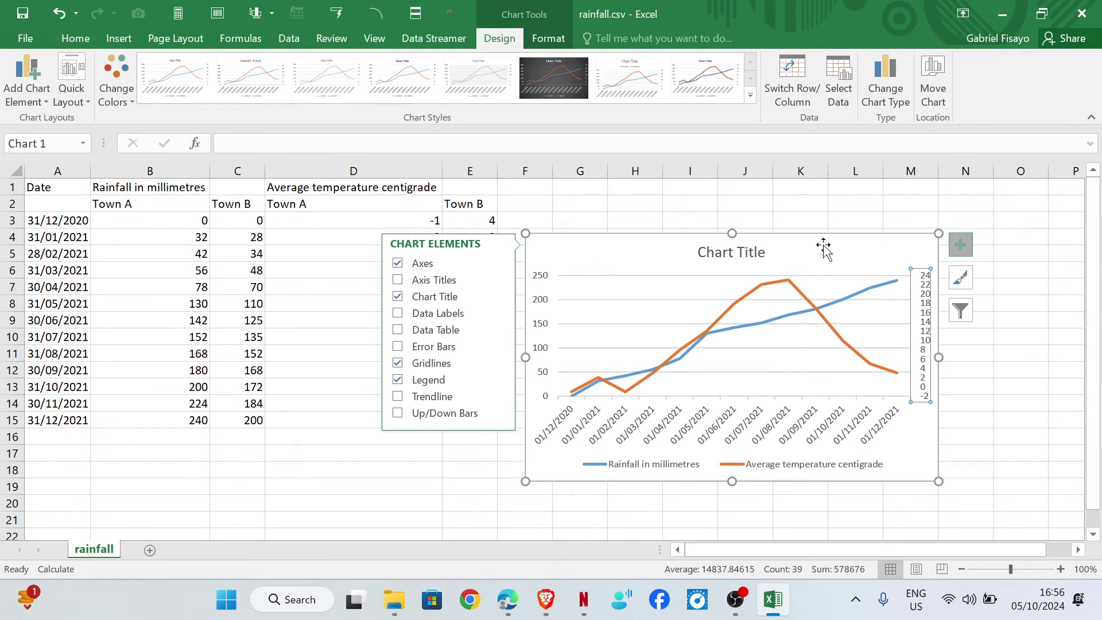
{"action": "left_click", "coordinate": [398, 280]}
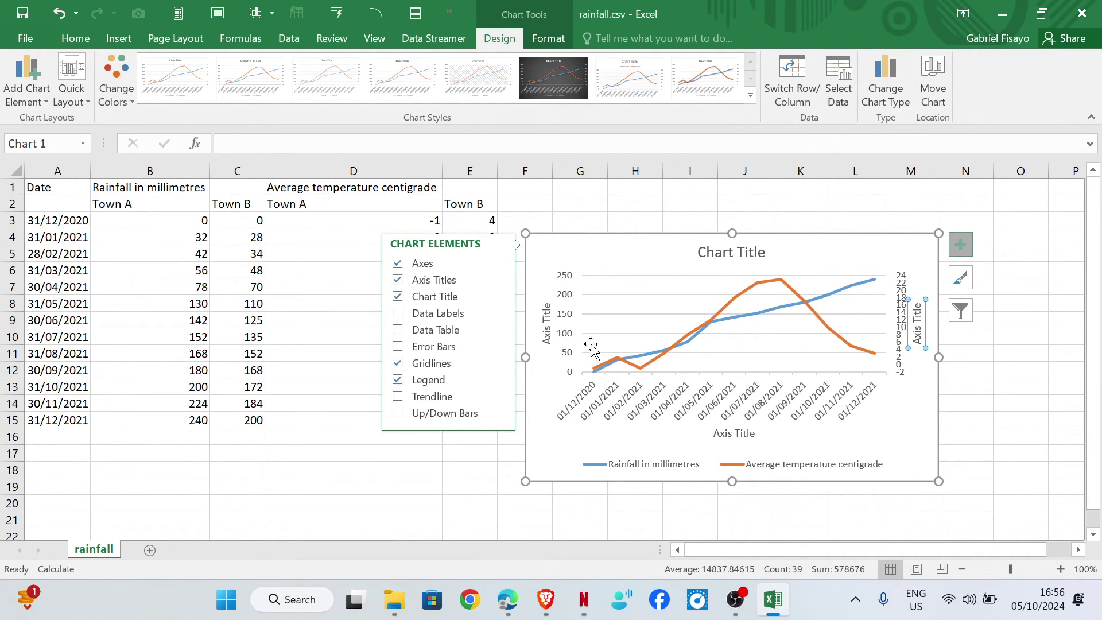
{"action": "double_click", "coordinate": [738, 434]}
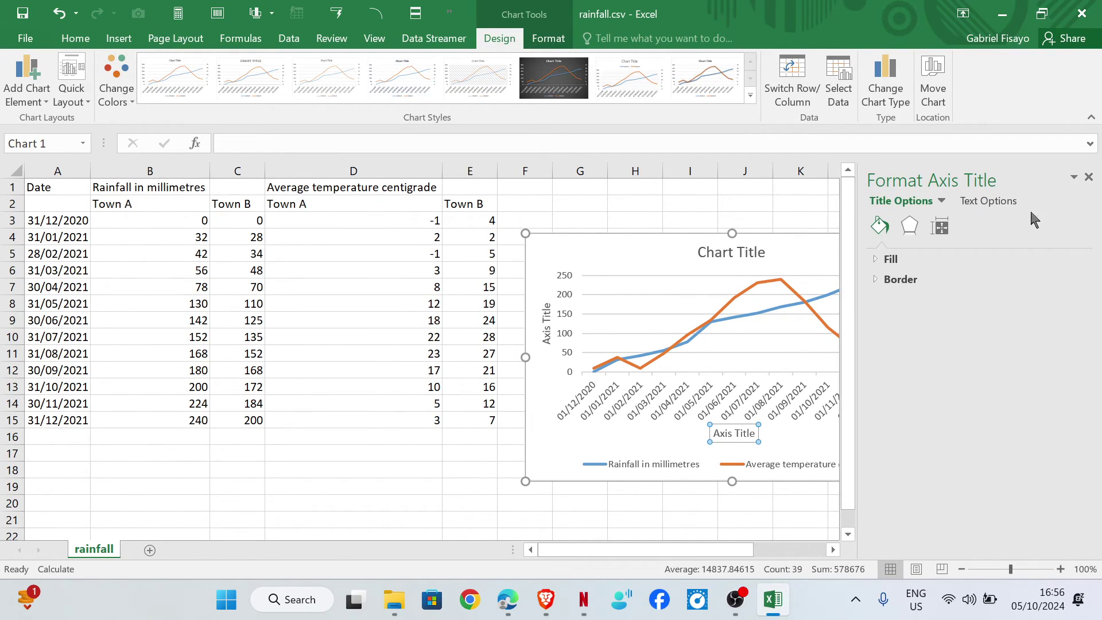
{"action": "left_click", "coordinate": [1089, 177]}
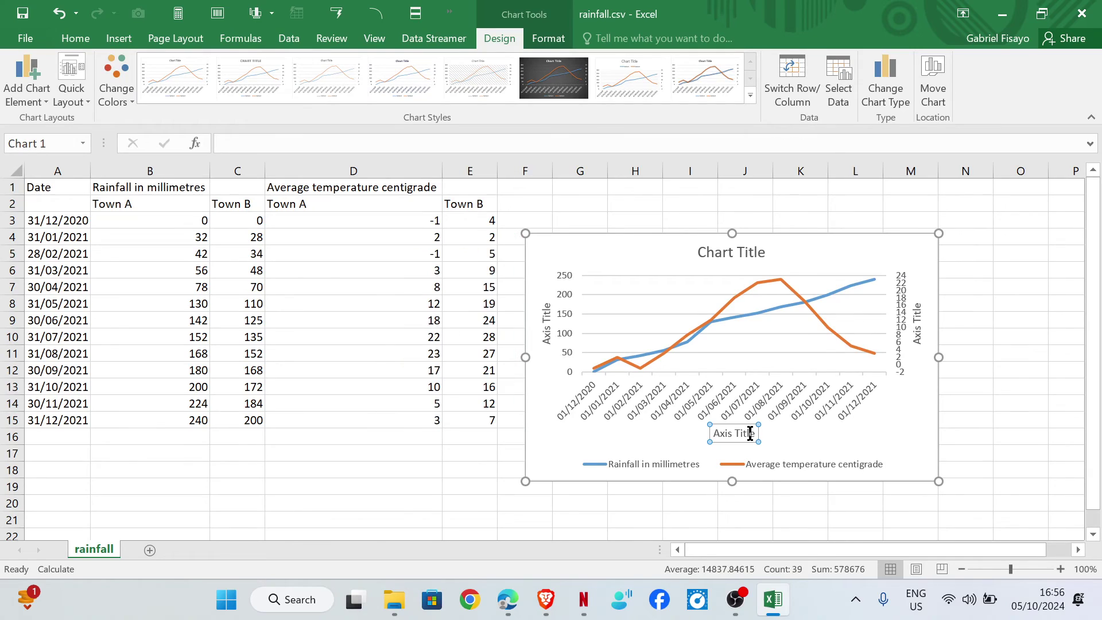
{"action": "triple_click", "coordinate": [751, 435]}
{"action": "type", "text": "Date"}
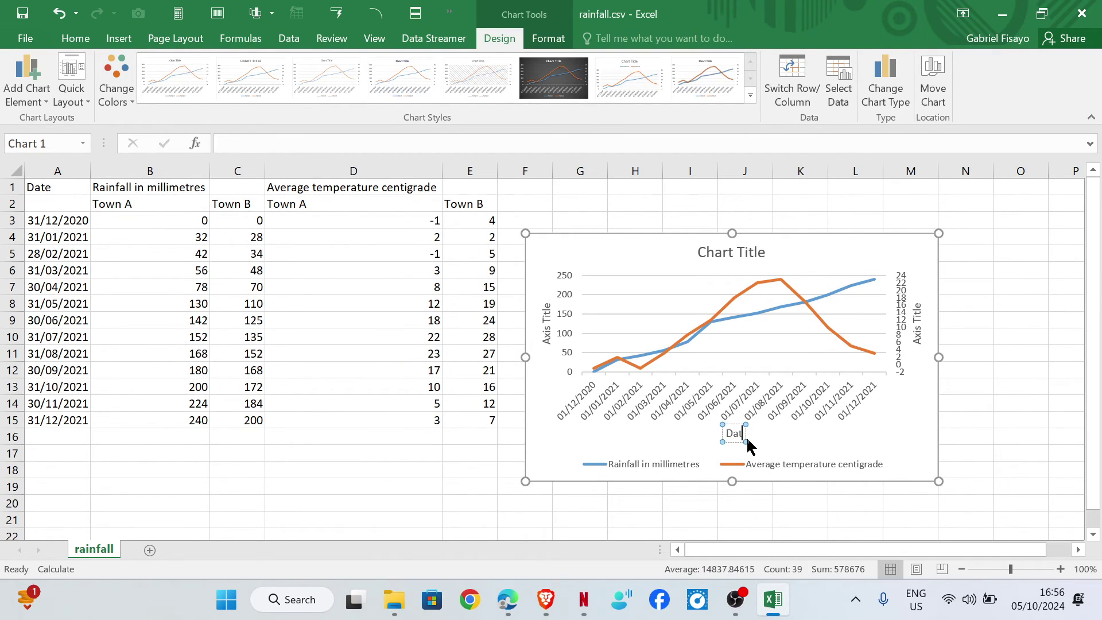
Step: Title the chart's primary vertical axis "Rainfall in millimetres"
{"action": "left_click", "coordinate": [550, 320]}
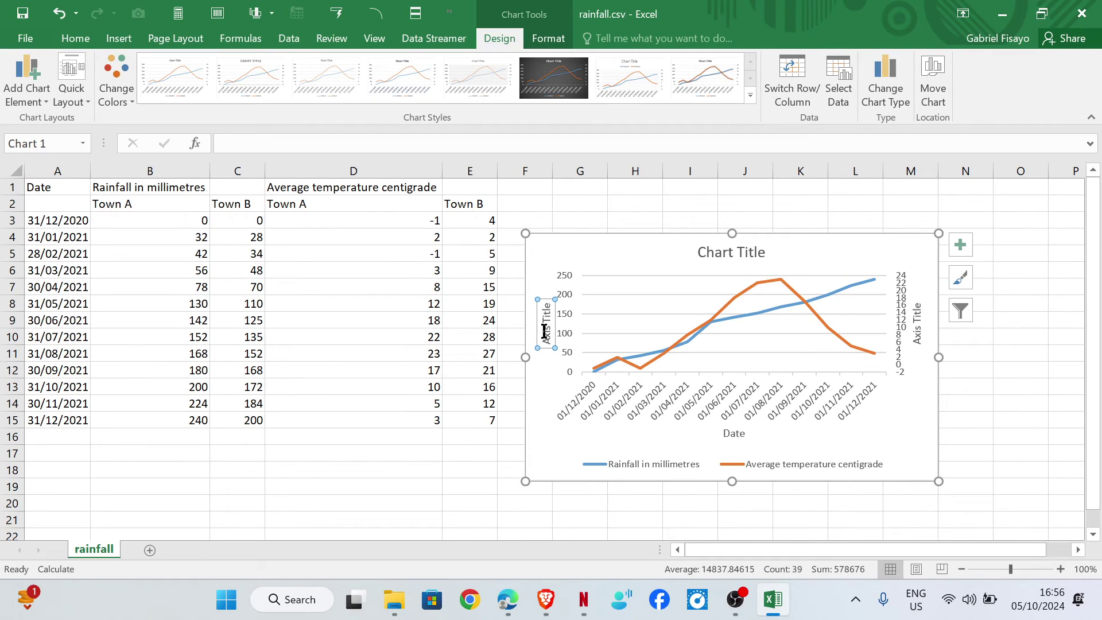
{"action": "key", "text": "ctrl+a"}
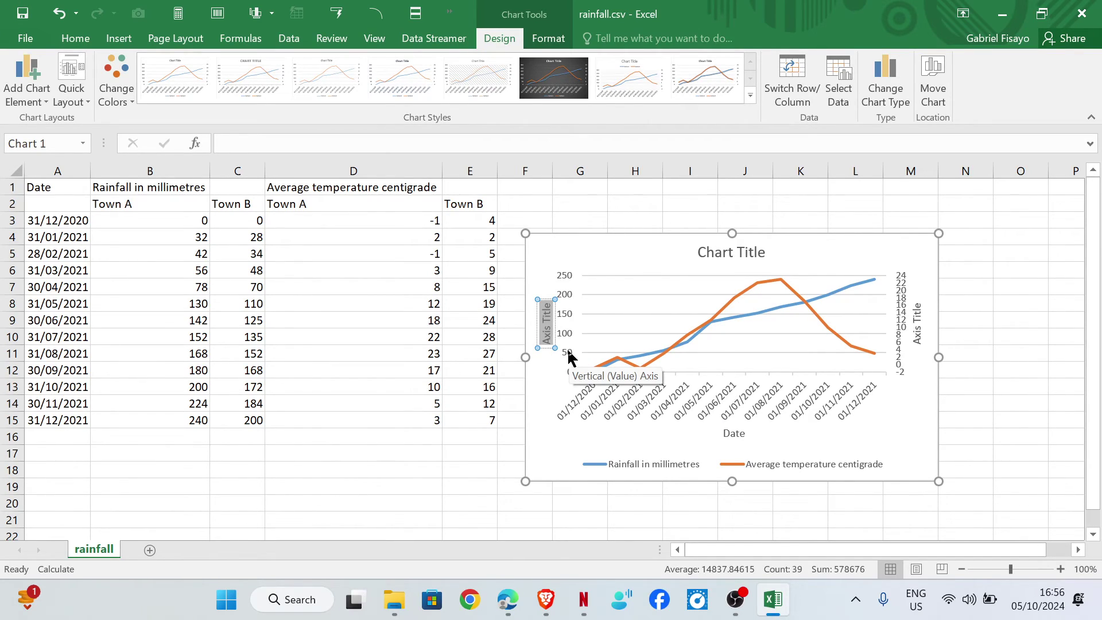
{"action": "type", "text": "infal"}
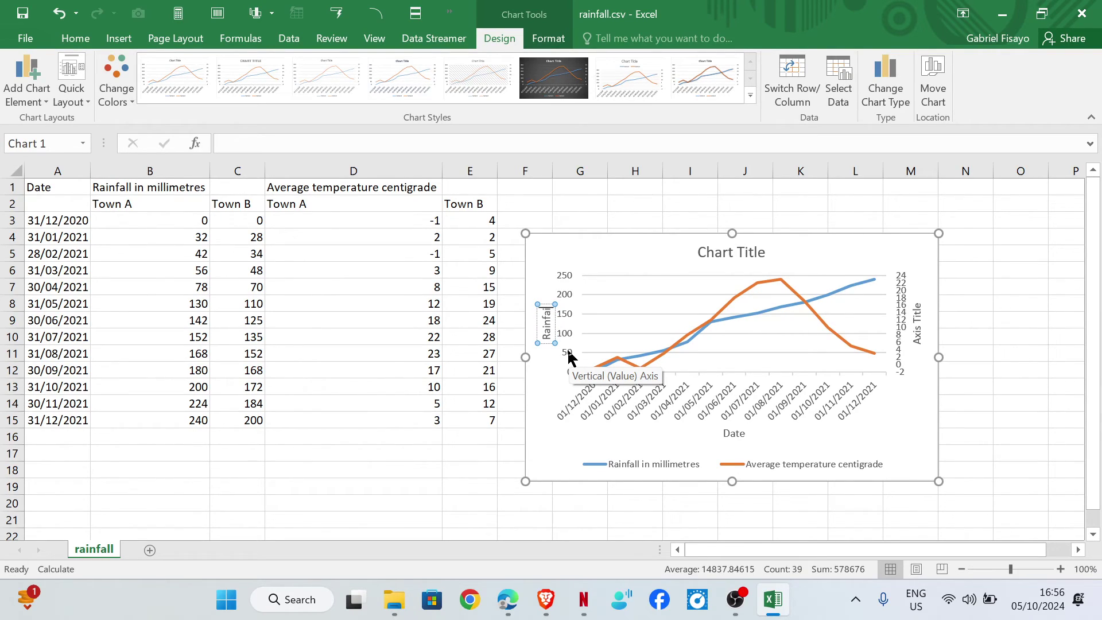
{"action": "type", "text": "l in m"}
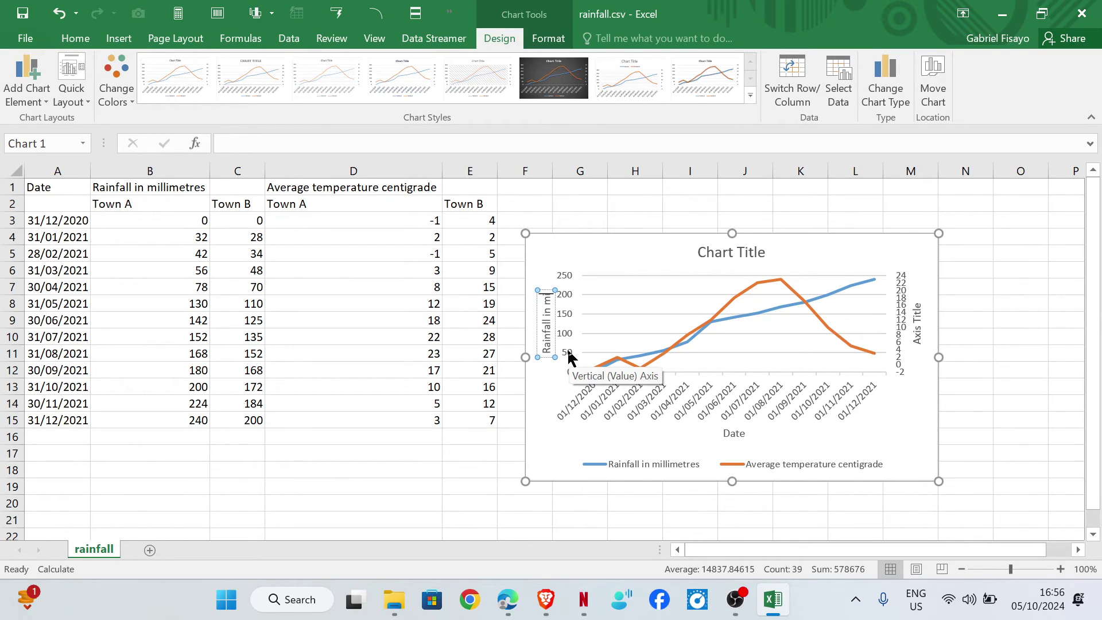
{"action": "type", "text": "illi"}
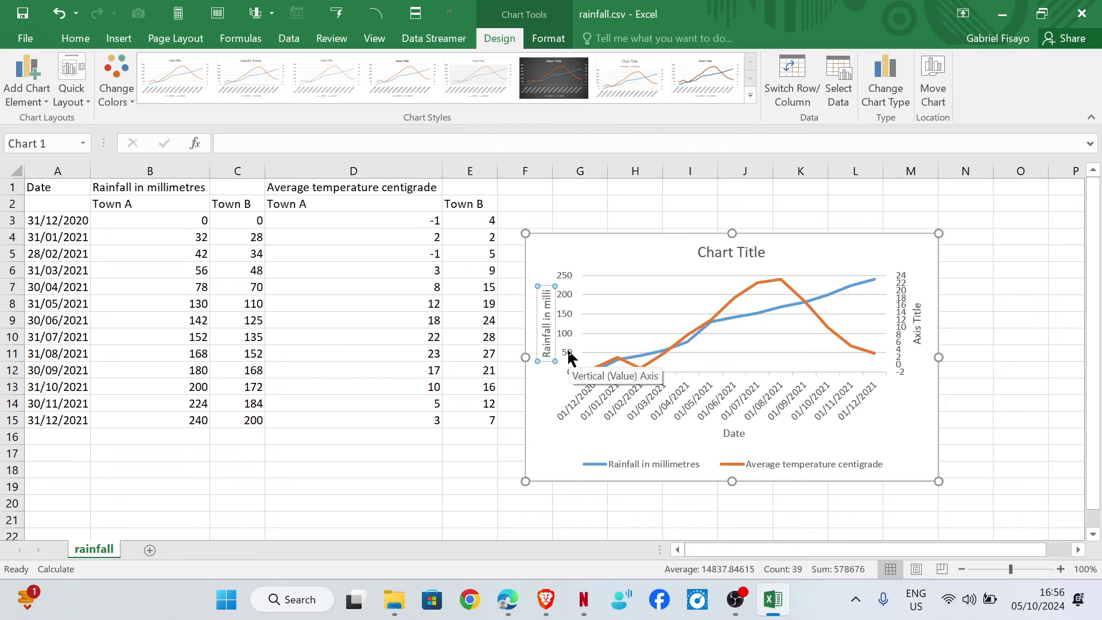
{"action": "type", "text": "m"}
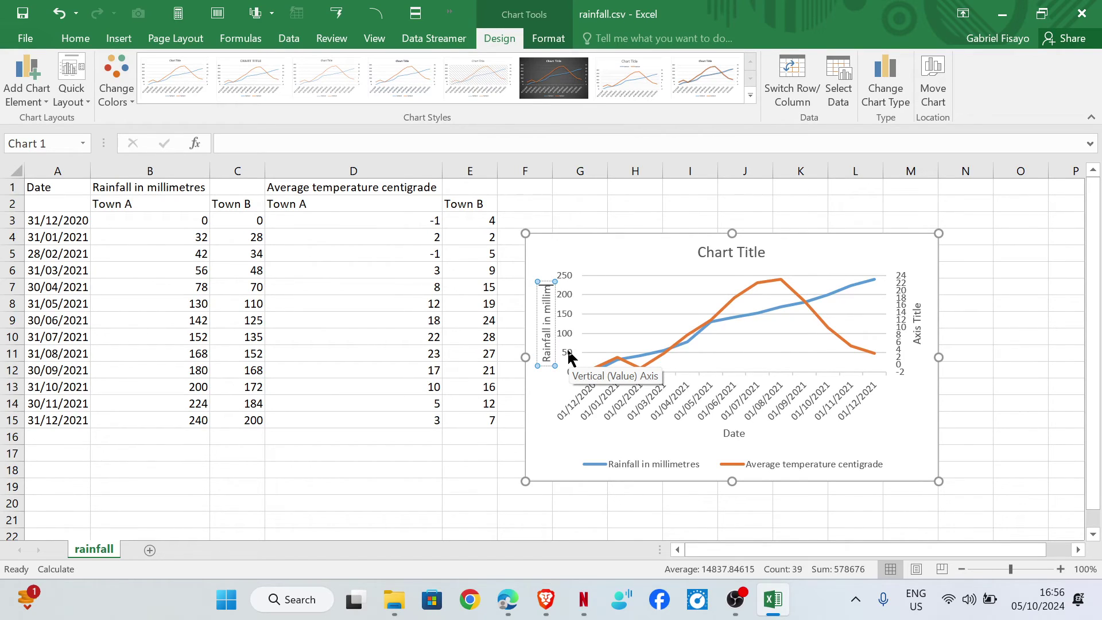
{"action": "type", "text": "etres"}
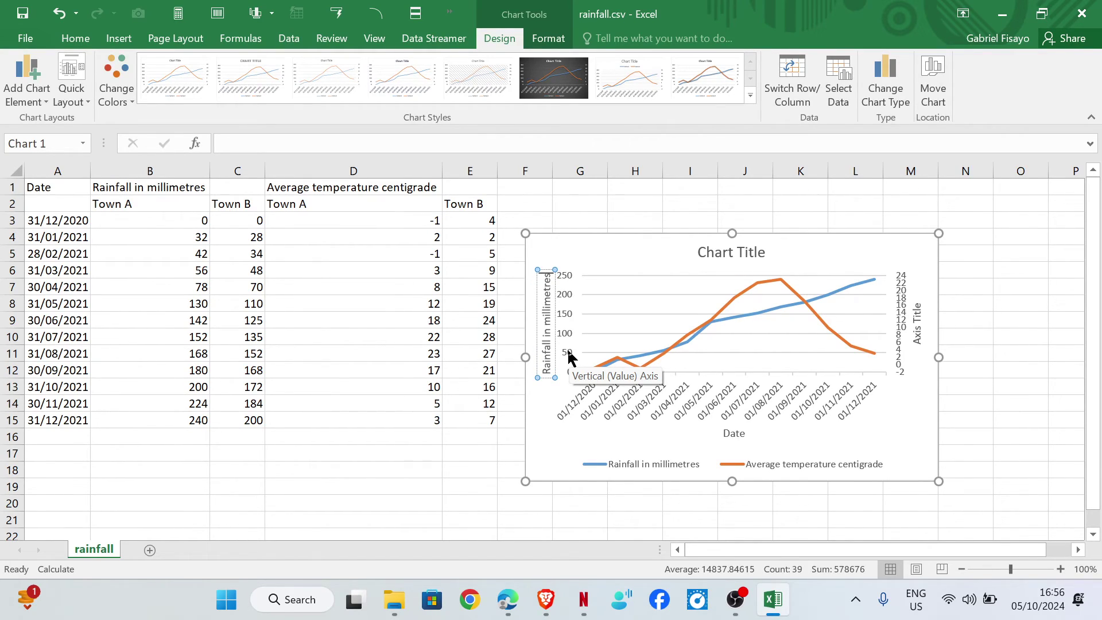
Step: Title the chart's secondary vertical axis "Average daily temperature"
{"action": "left_click", "coordinate": [917, 319]}
{"action": "triple_click", "coordinate": [919, 324]}
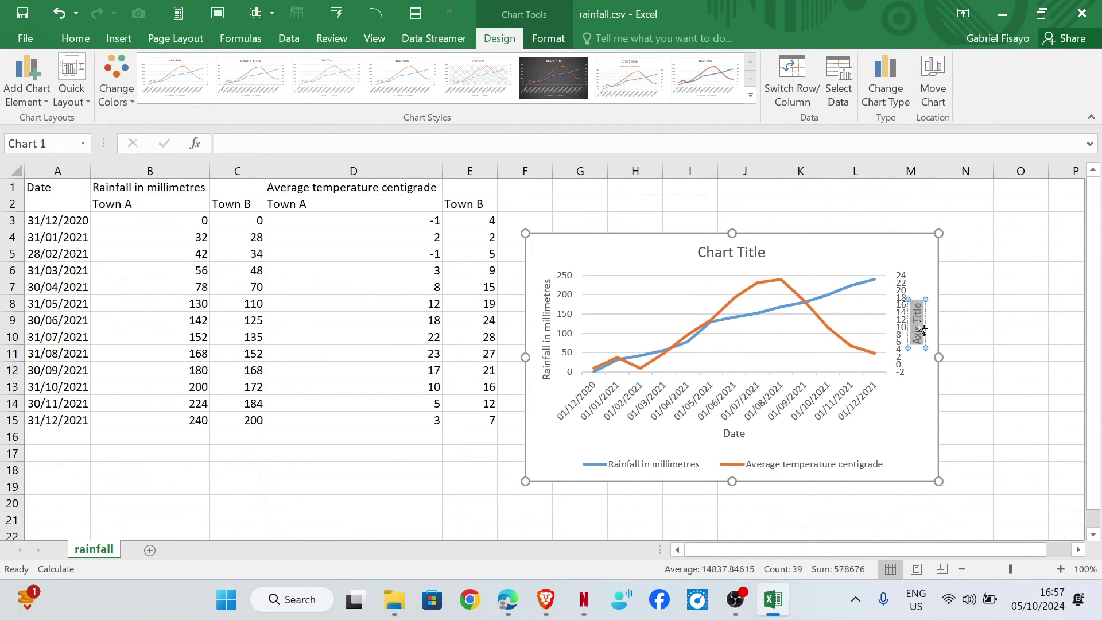
{"action": "type", "text": "Average"}
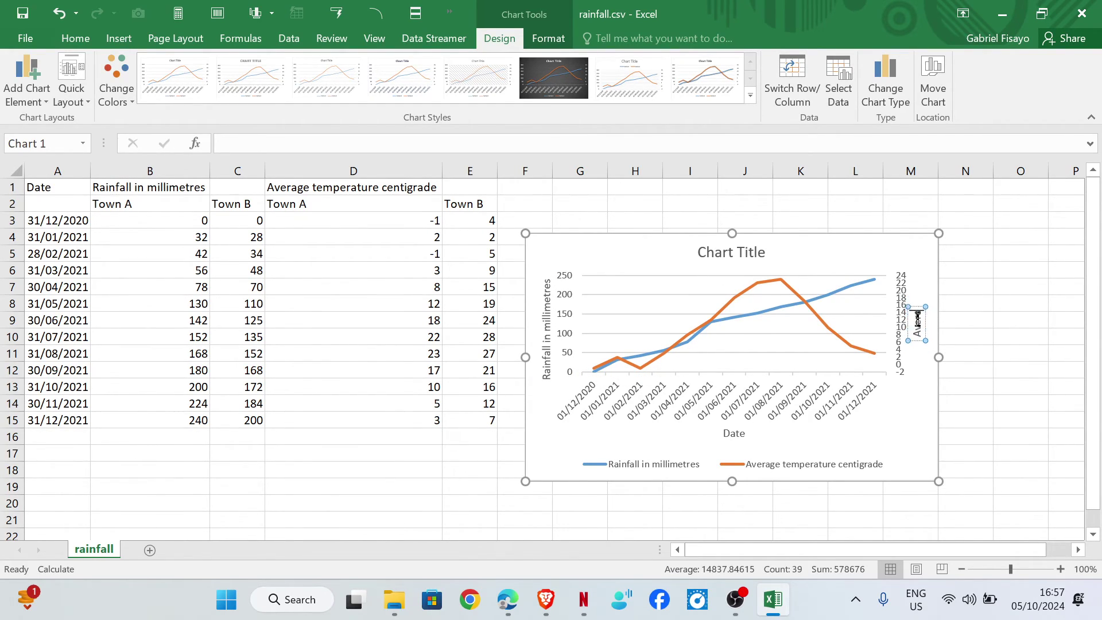
{"action": "type", "text": " dai"}
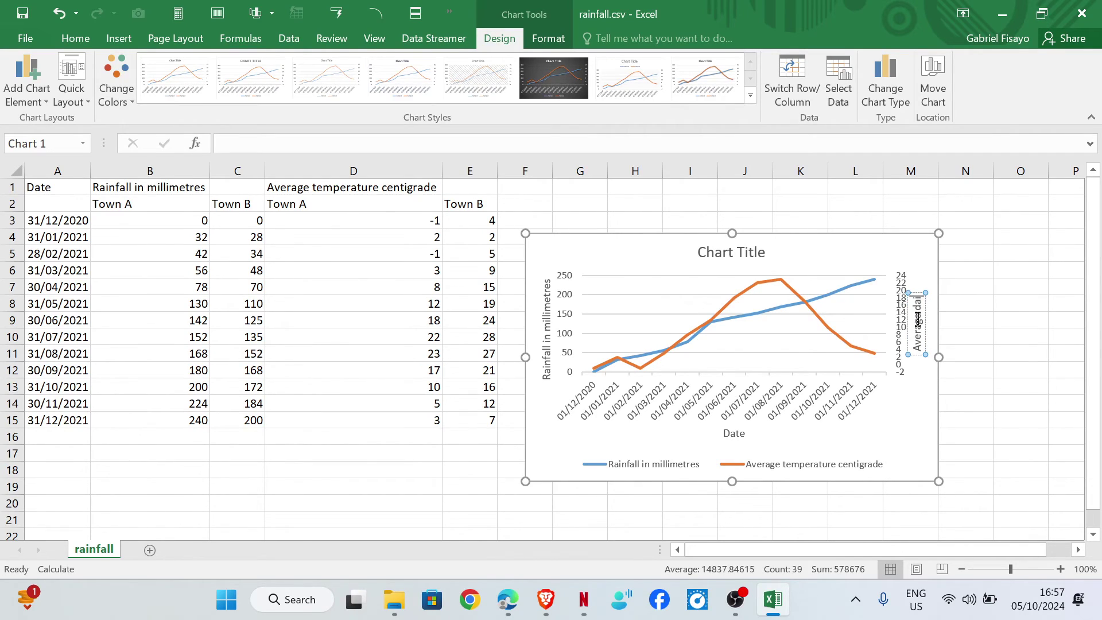
{"action": "type", "text": "ly tem"}
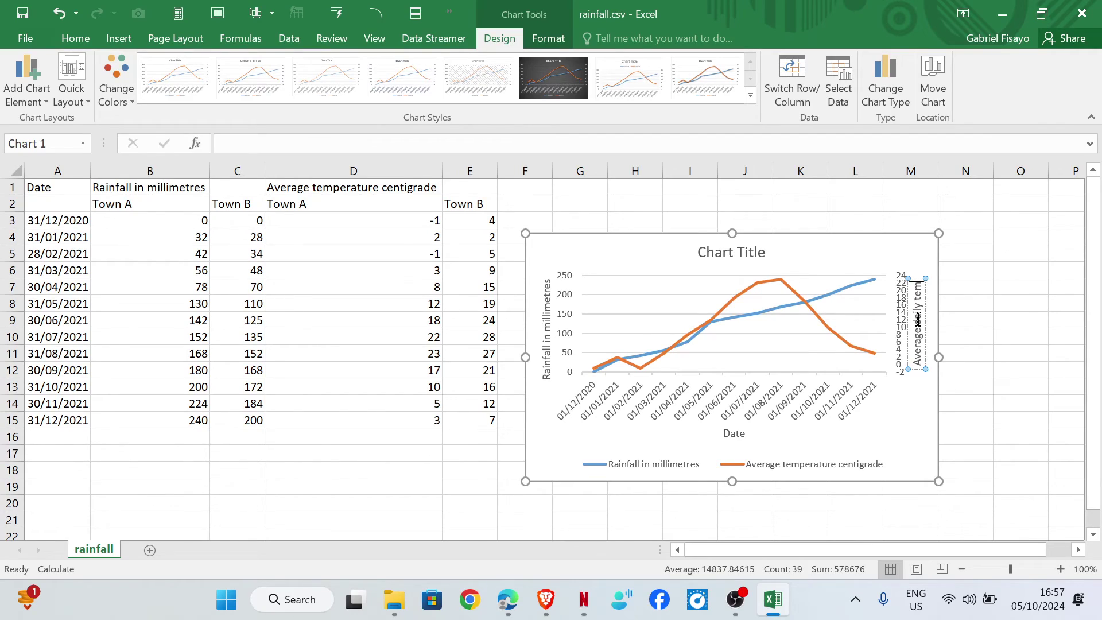
{"action": "type", "text": "pe"}
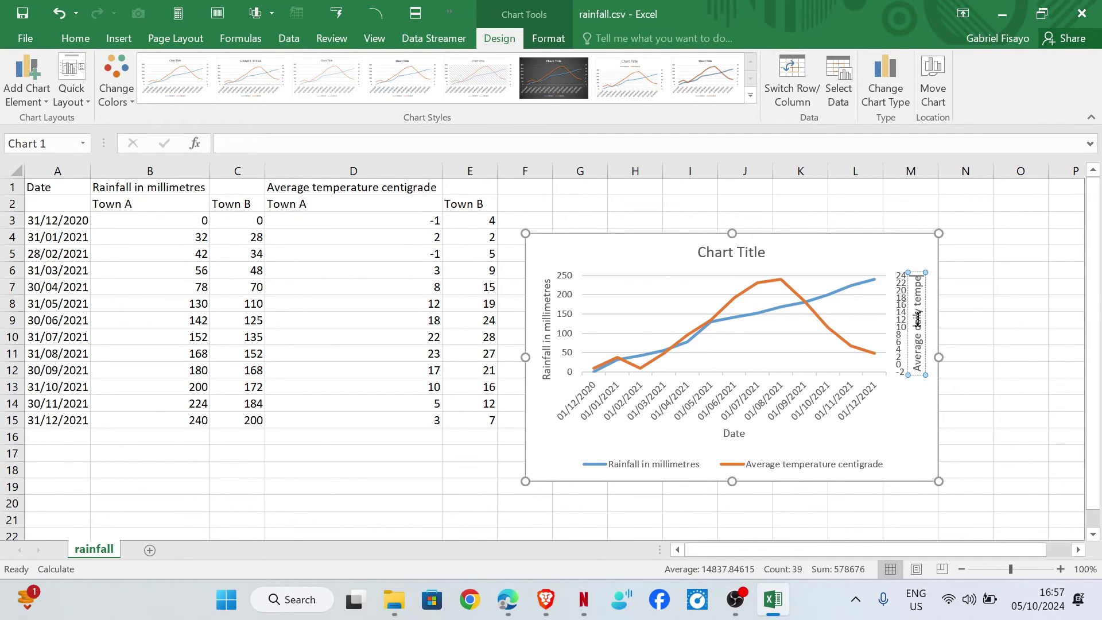
{"action": "type", "text": "rature"}
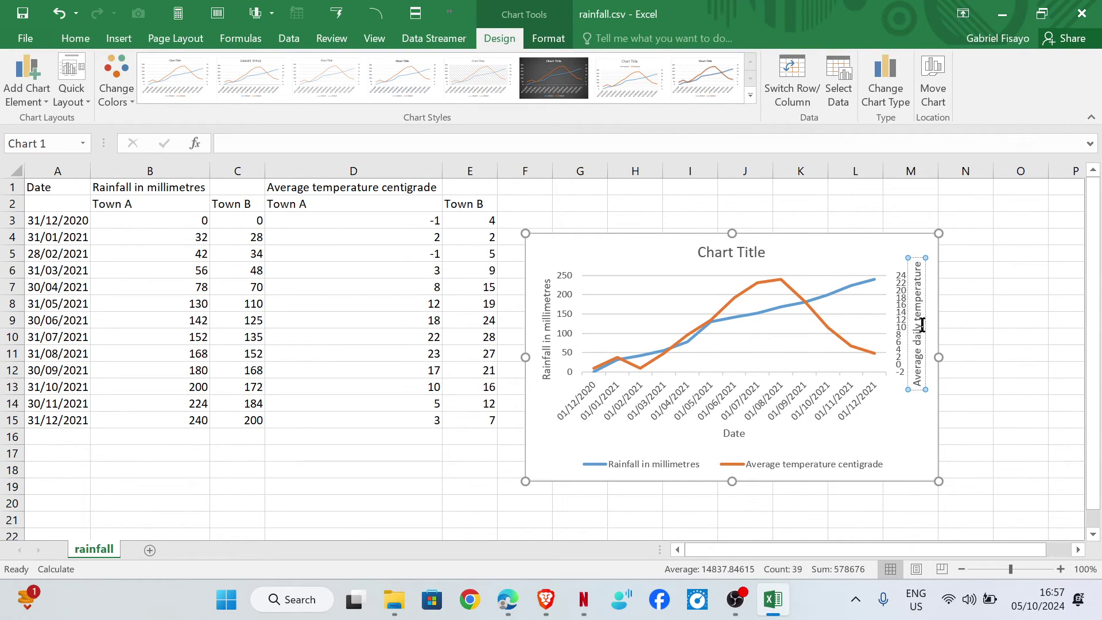
Step: Replace the placeholder chart title with "Comparison of rainfall and temperature in town A" and deselect the chart
{"action": "double_click", "coordinate": [744, 255]}
{"action": "triple_click", "coordinate": [744, 256]}
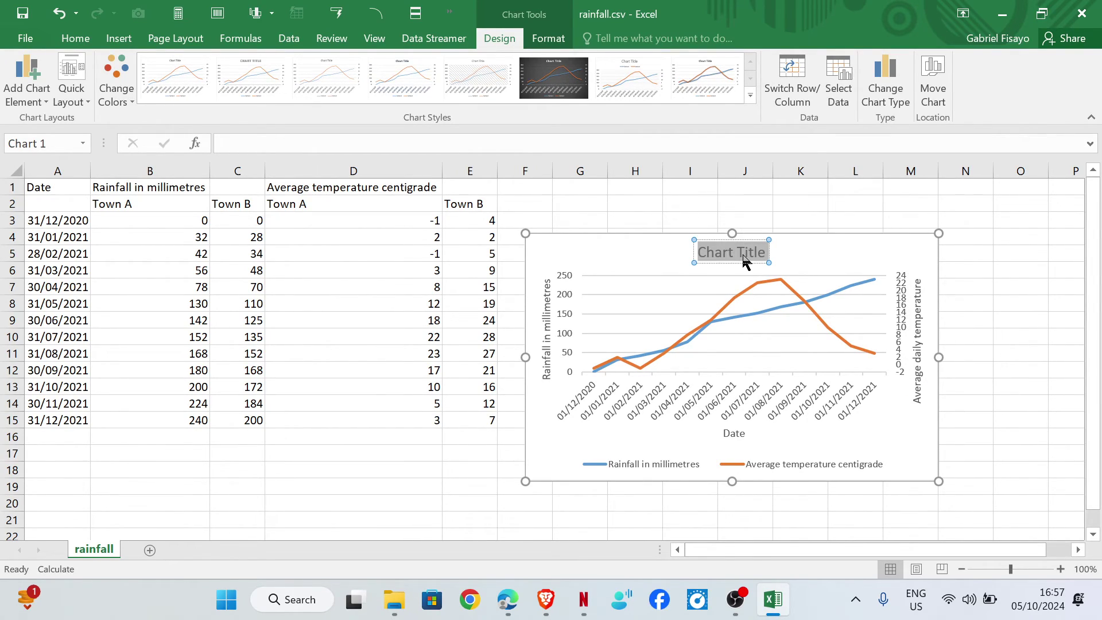
{"action": "type", "text": "Comparis"}
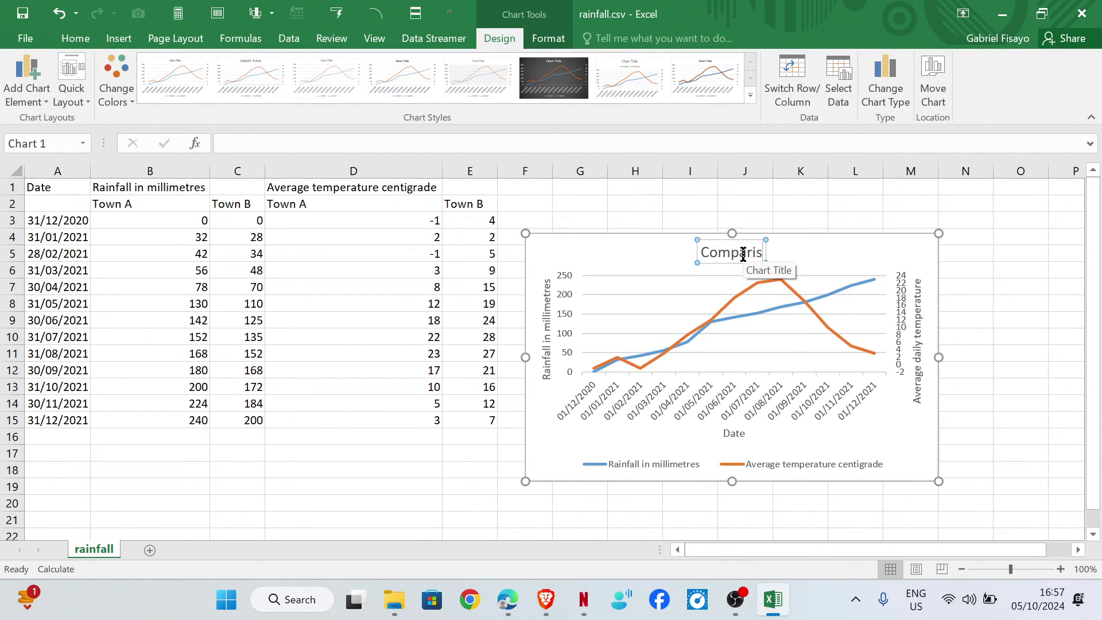
{"action": "type", "text": "on of "}
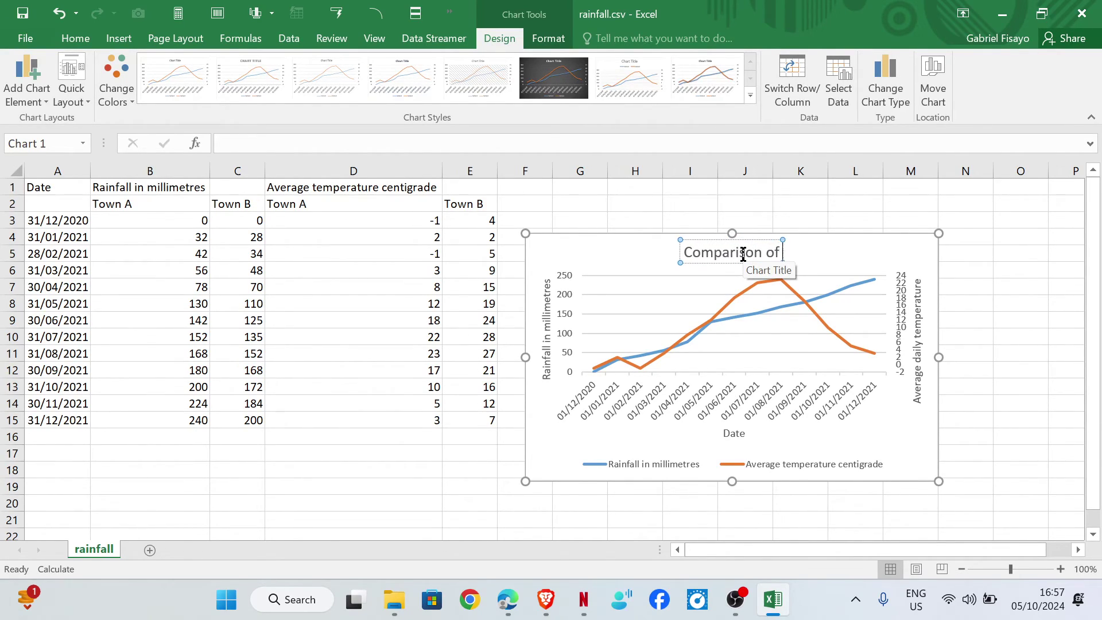
{"action": "type", "text": "rainfall"}
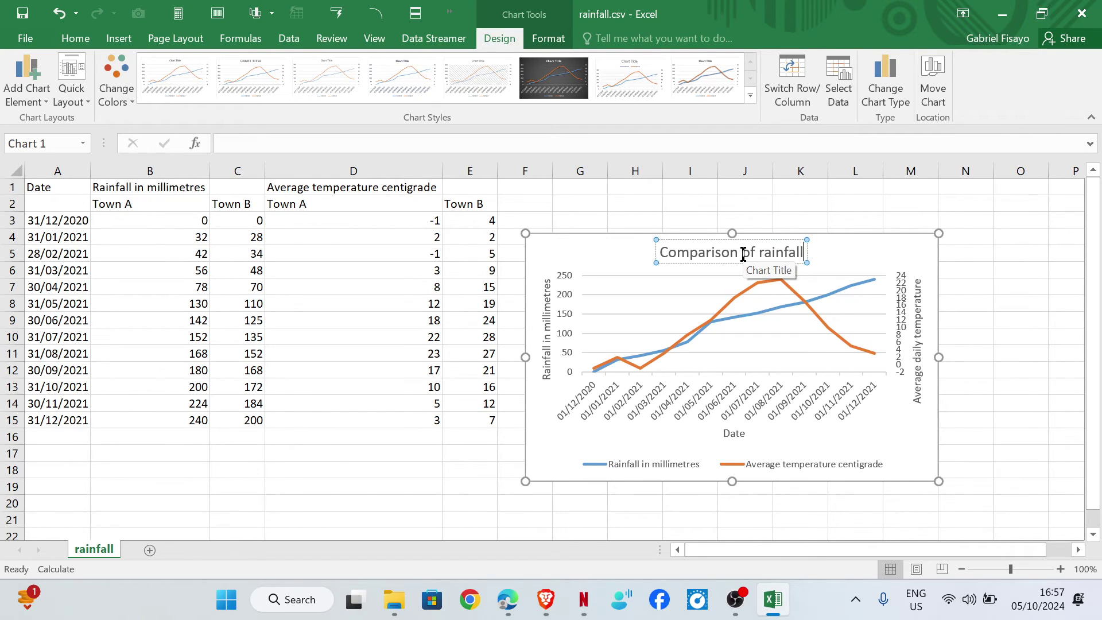
{"action": "type", "text": " and temp"}
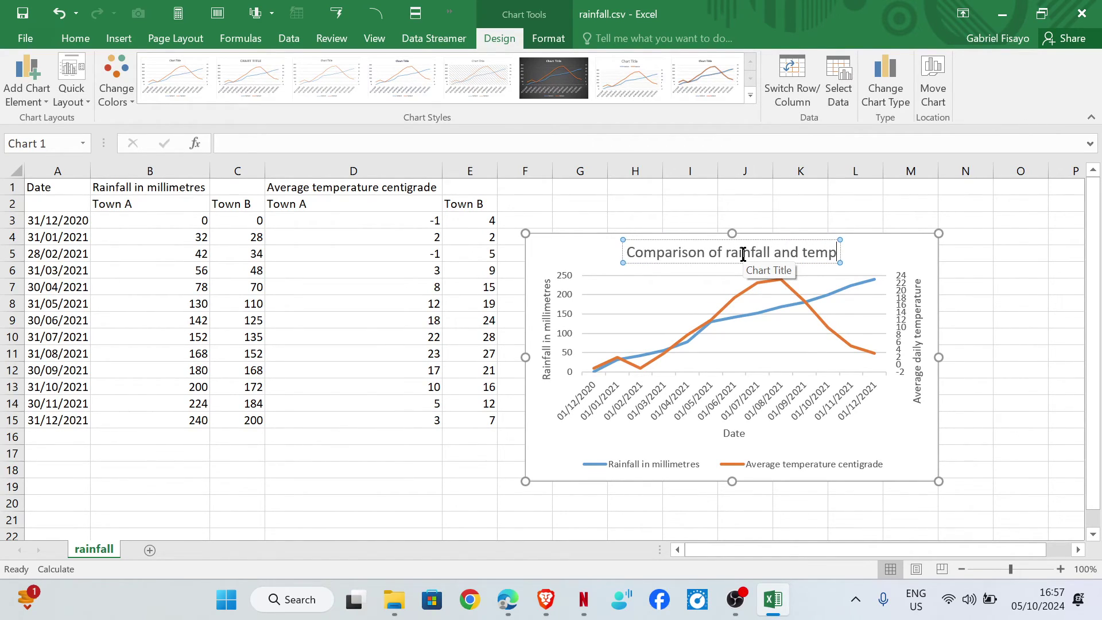
{"action": "type", "text": "eratur"}
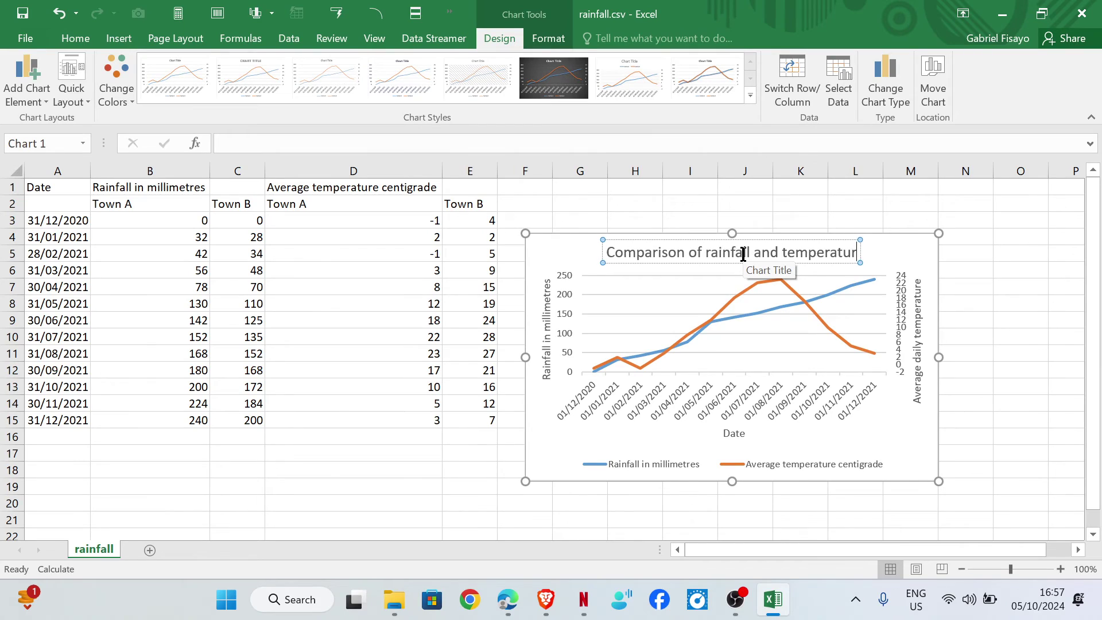
{"action": "type", "text": "e in to"}
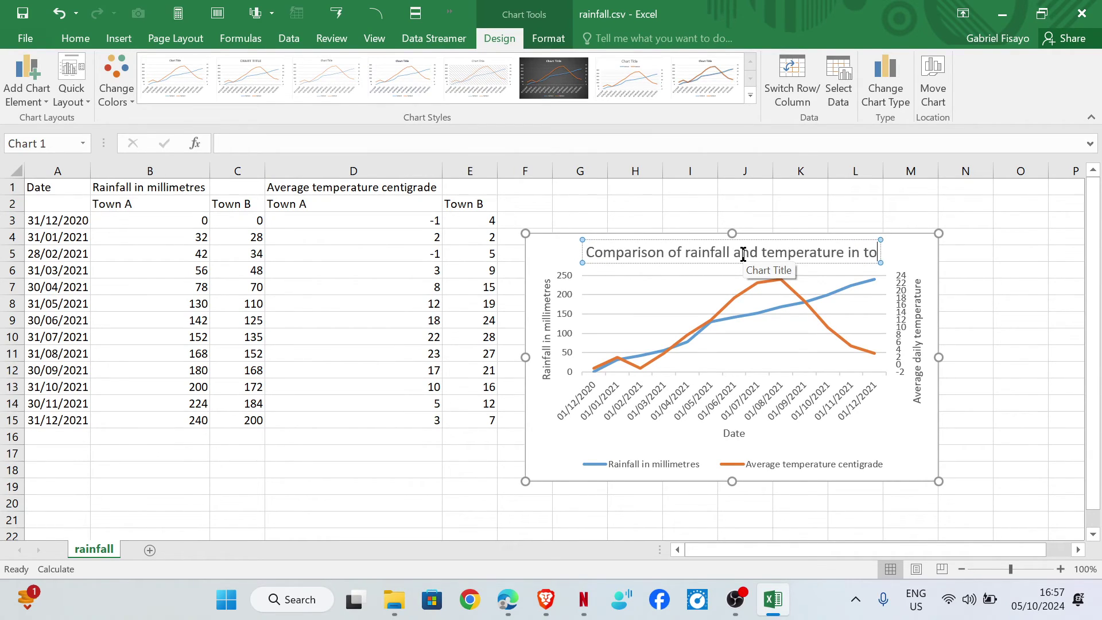
{"action": "type", "text": "wn A"}
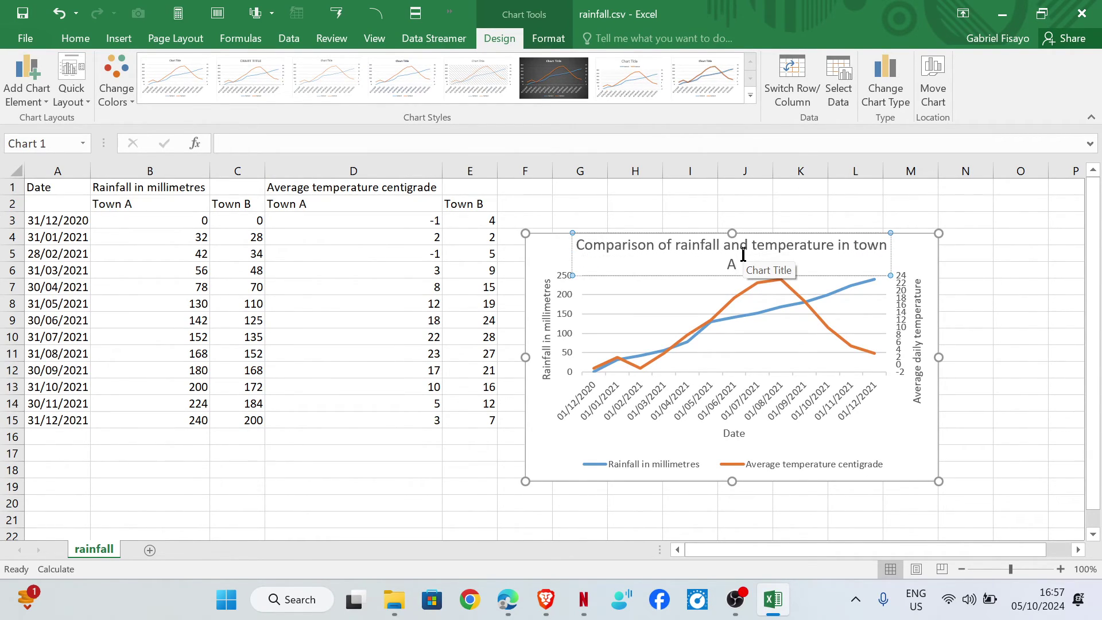
{"action": "left_click", "coordinate": [889, 259]}
{"action": "left_click", "coordinate": [1010, 252]}
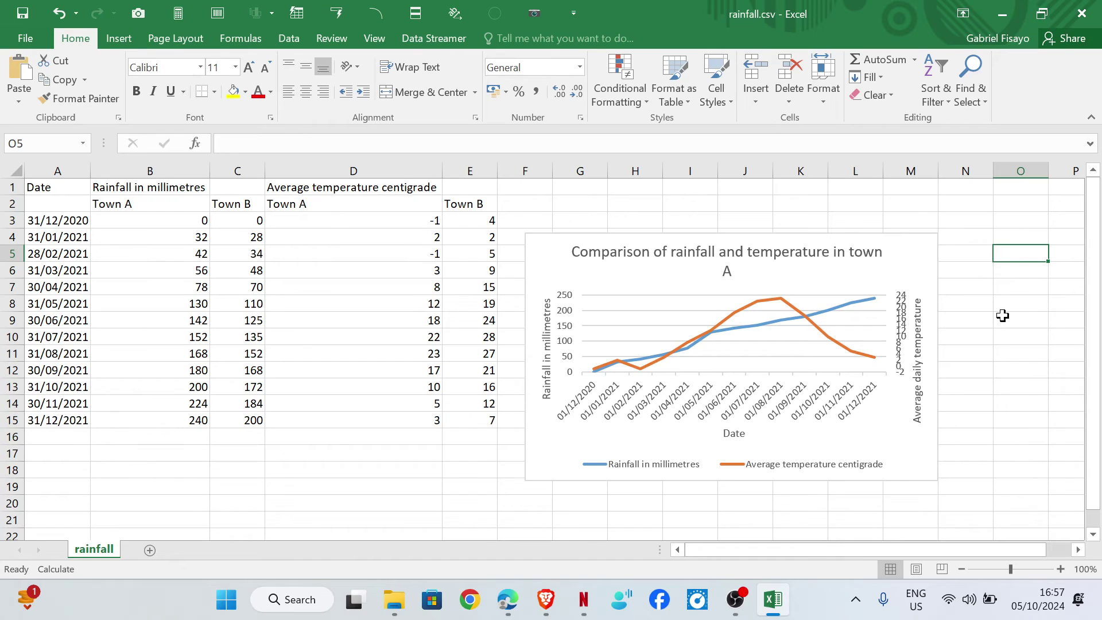
Step: Enlarge the rainfall chart to span about columns E to N and rows 2 to 20, and shift it slightly away from the data
{"action": "left_click", "coordinate": [934, 476]}
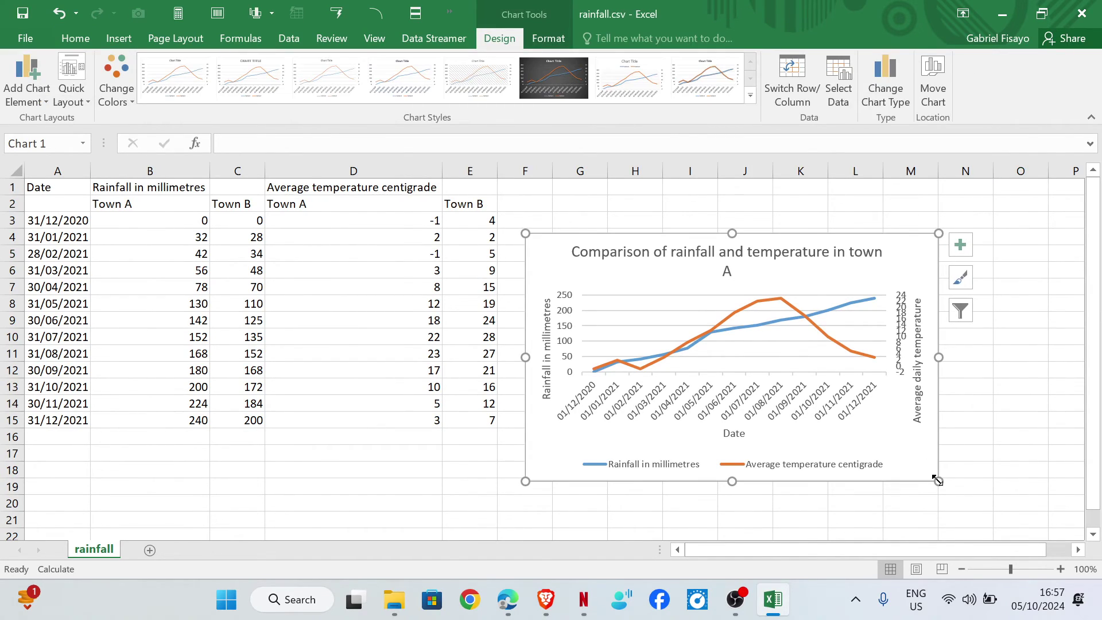
{"action": "left_click_drag", "start_coordinate": [937, 479], "coordinate": [975, 501]}
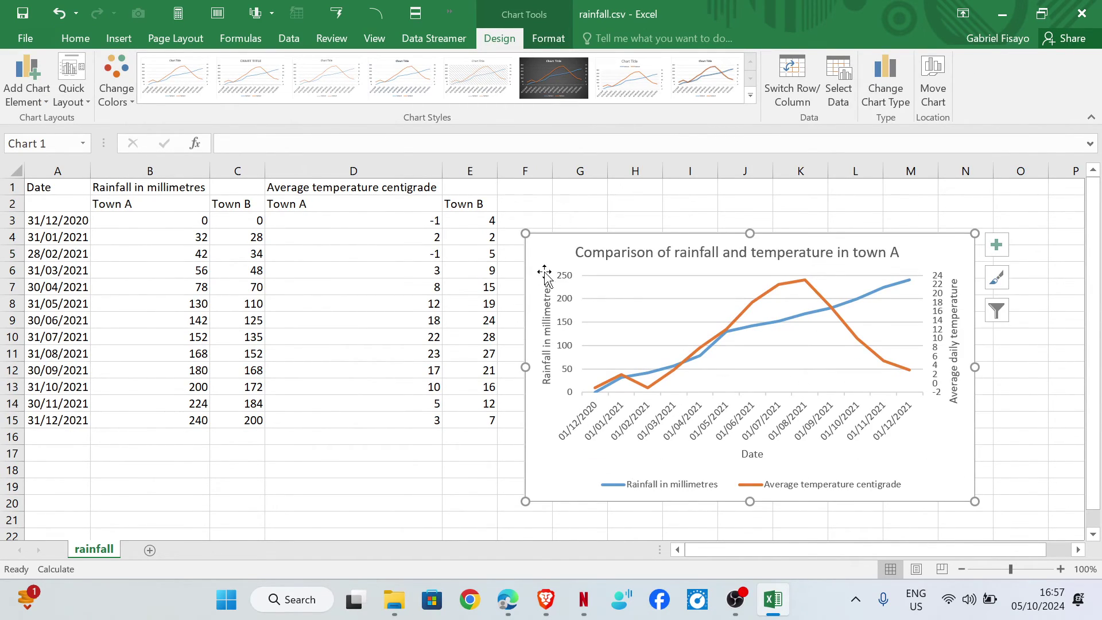
{"action": "left_click_drag", "start_coordinate": [526, 233], "coordinate": [489, 205]}
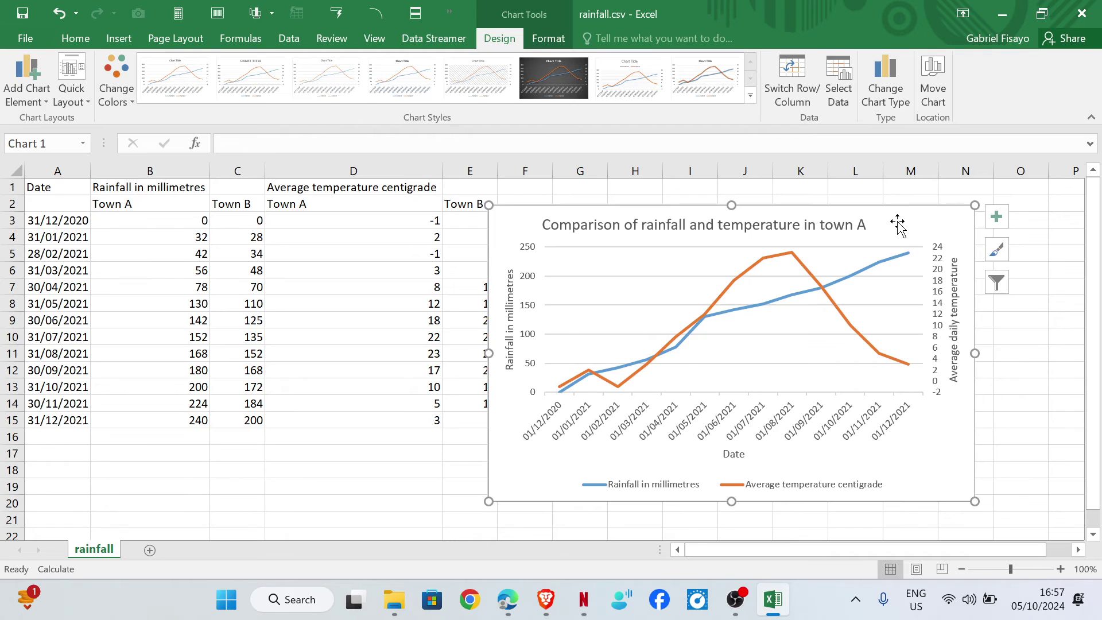
{"action": "left_click_drag", "start_coordinate": [890, 223], "coordinate": [924, 222]}
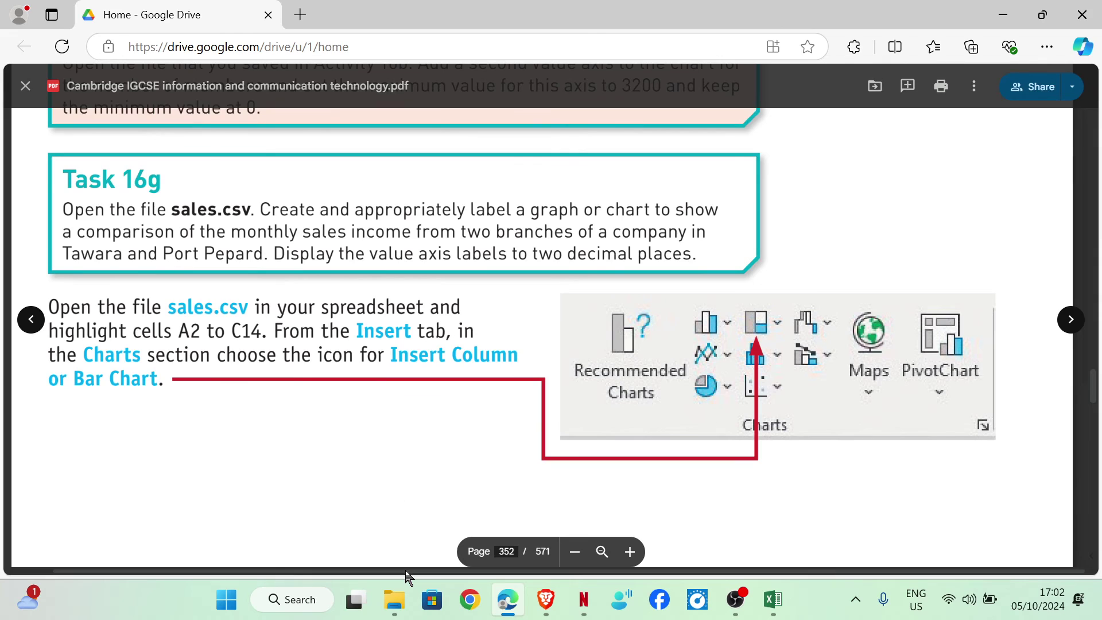
Step: Open sales.csv from the Chapter 16 folder in Excel and reread the Task 16g instructions in the textbook PDF
{"action": "left_click", "coordinate": [394, 598]}
{"action": "left_click", "coordinate": [254, 232]}
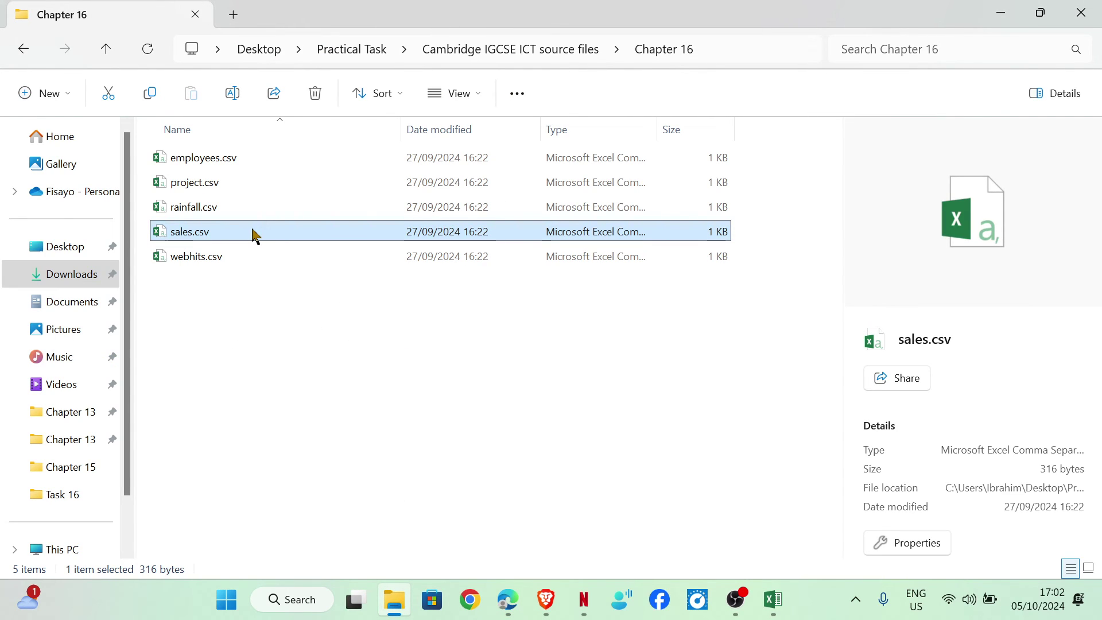
{"action": "left_click", "coordinate": [412, 306]}
{"action": "left_click", "coordinate": [780, 591]}
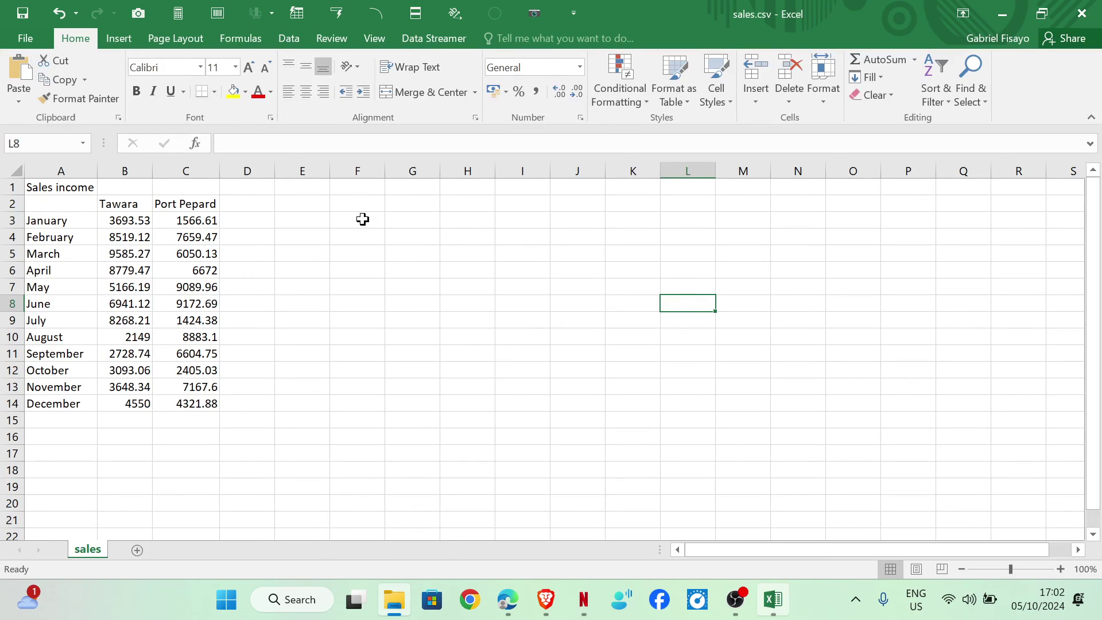
{"action": "left_click", "coordinate": [524, 608]}
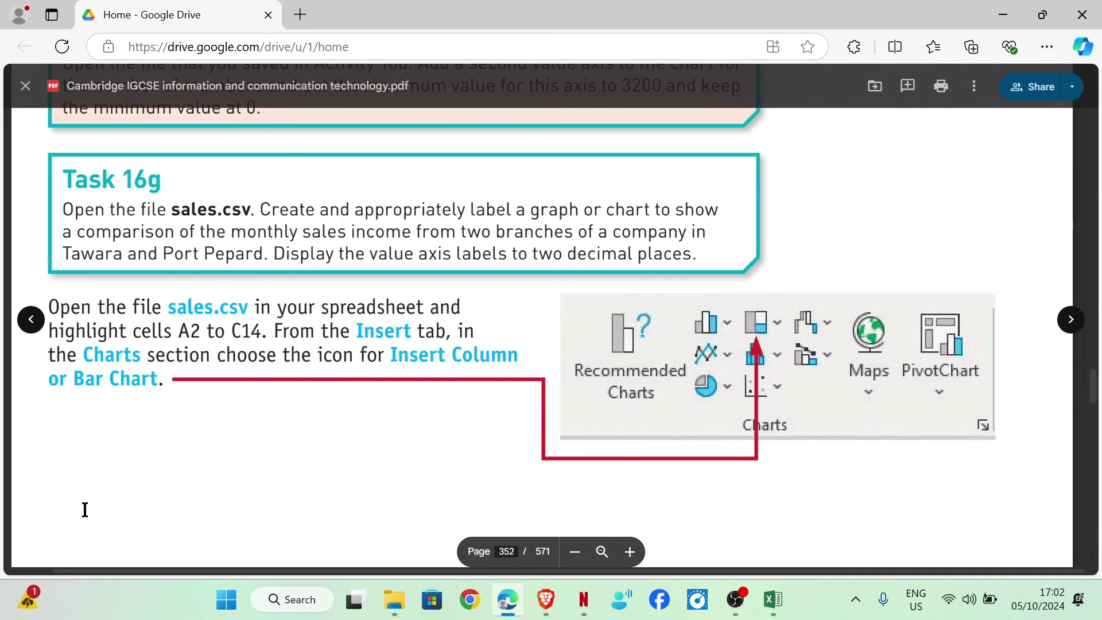
{"action": "left_click", "coordinate": [774, 603]}
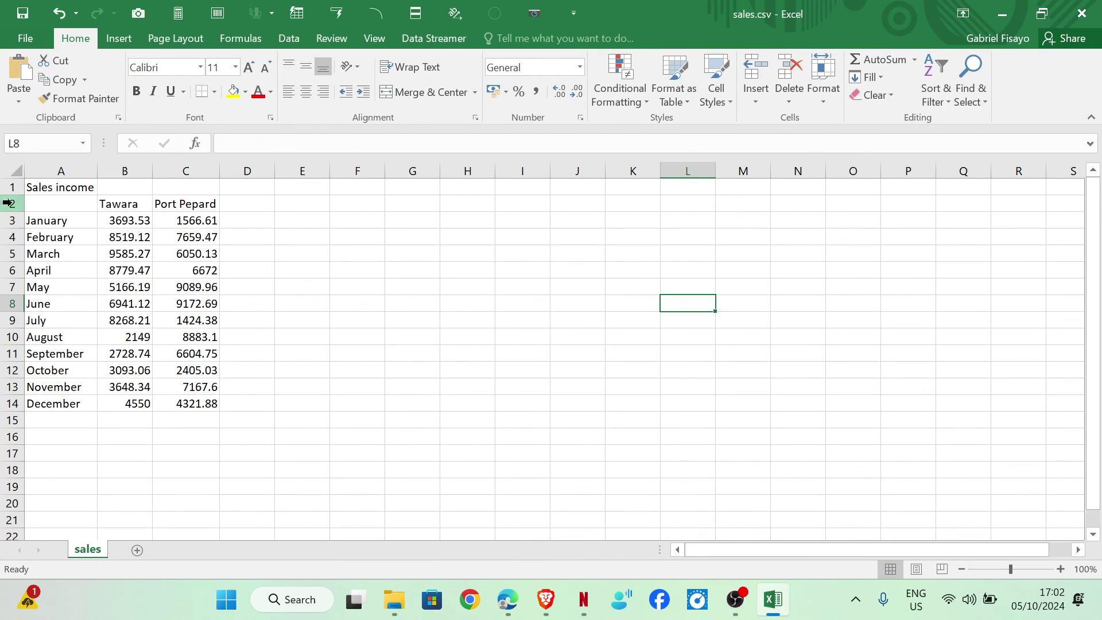
Step: Insert a 2-D clustered column chart from cells A2:C14 of the sales sheet and recheck Task 16g in the textbook PDF
{"action": "mouse_move", "coordinate": [59, 204]}
{"action": "left_mouse_down"}
{"action": "mouse_move", "coordinate": [98, 208]}
{"action": "mouse_move", "coordinate": [190, 285]}
{"action": "mouse_move", "coordinate": [197, 404]}
{"action": "left_mouse_up"}
{"action": "left_click", "coordinate": [119, 37]}
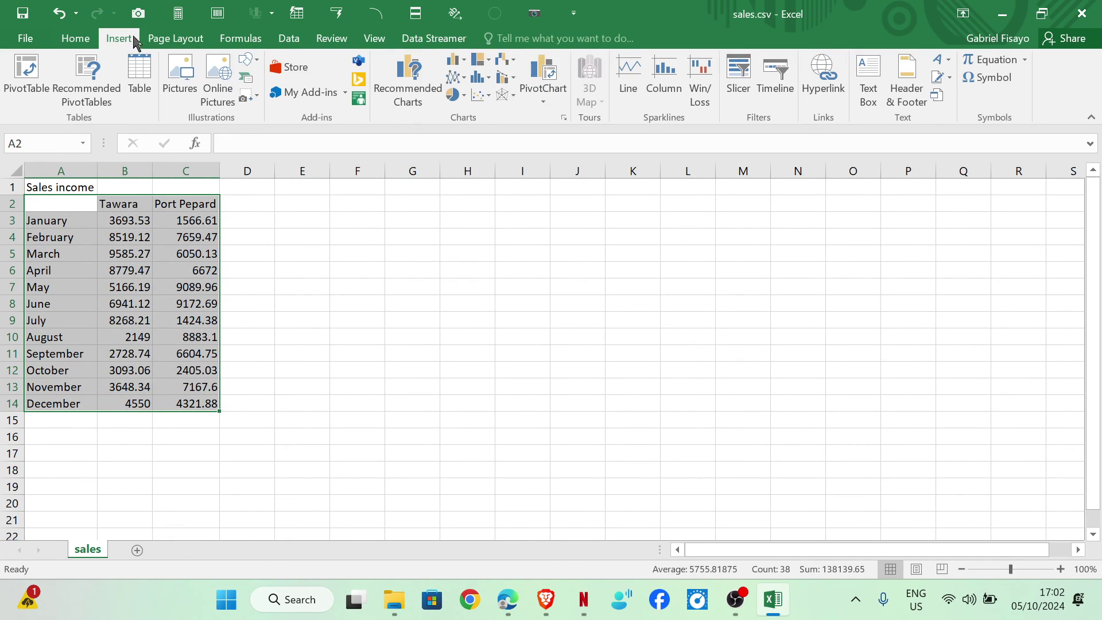
{"action": "left_click", "coordinate": [458, 61]}
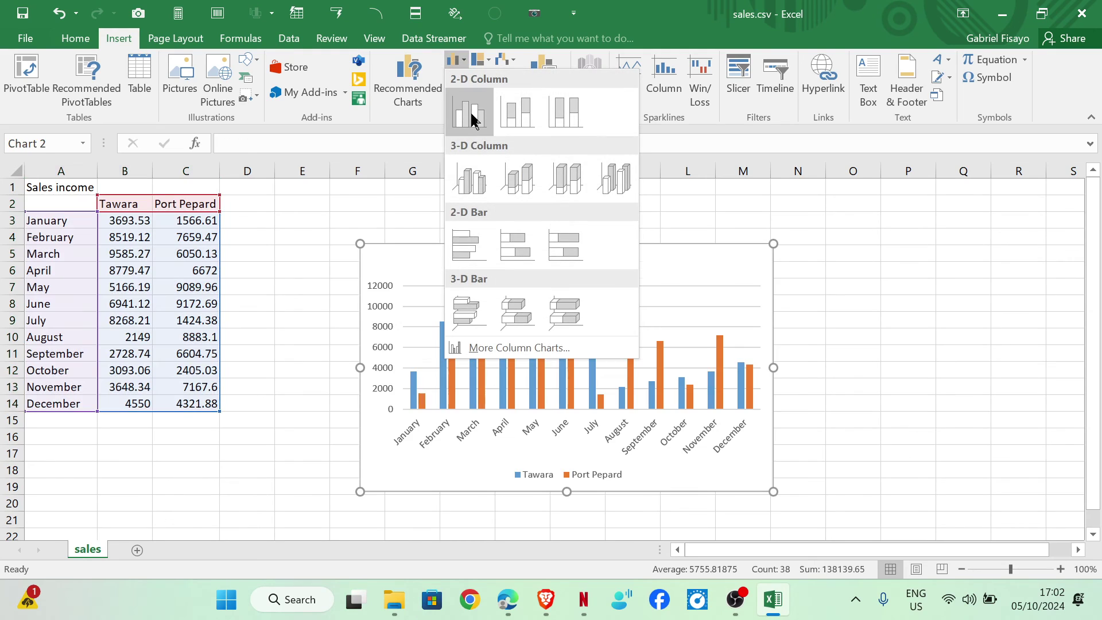
{"action": "left_click", "coordinate": [466, 113]}
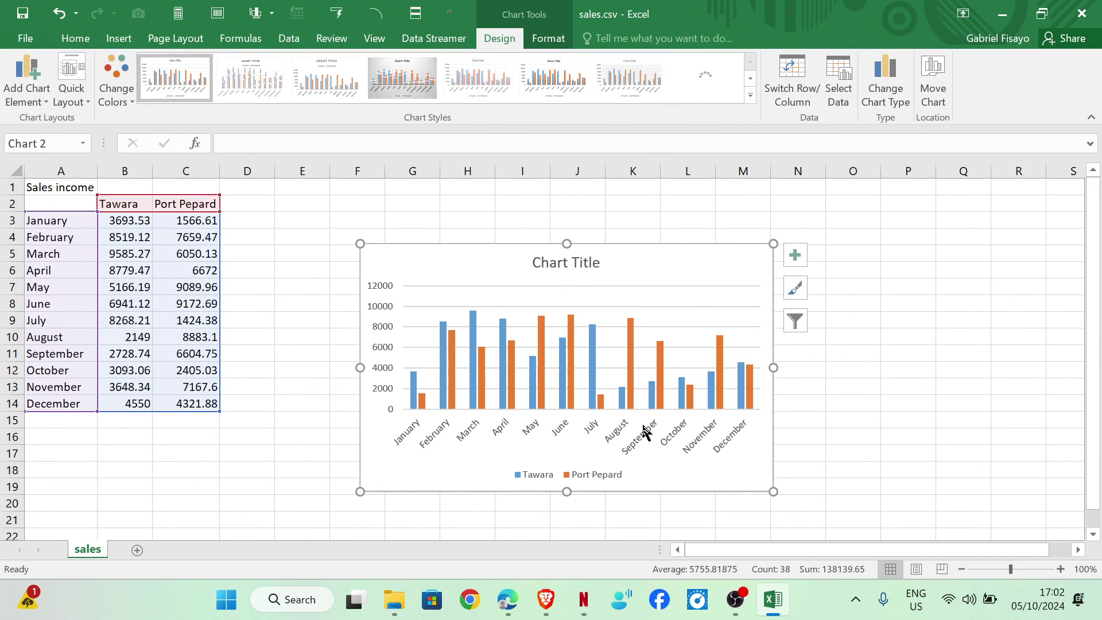
{"action": "left_click", "coordinate": [507, 599]}
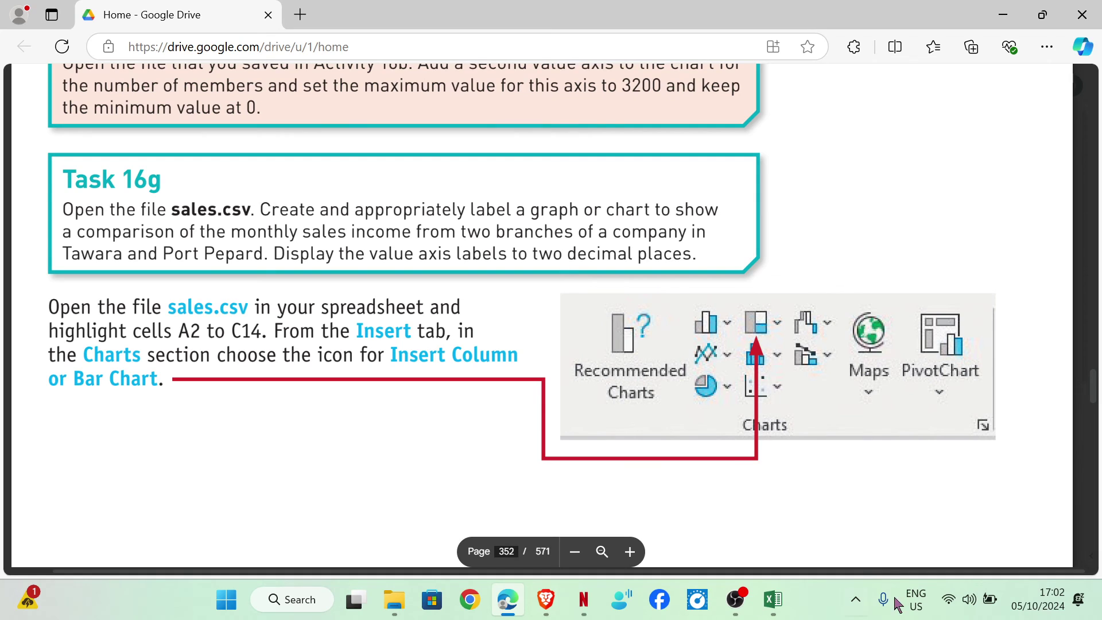
{"action": "left_click", "coordinate": [774, 603]}
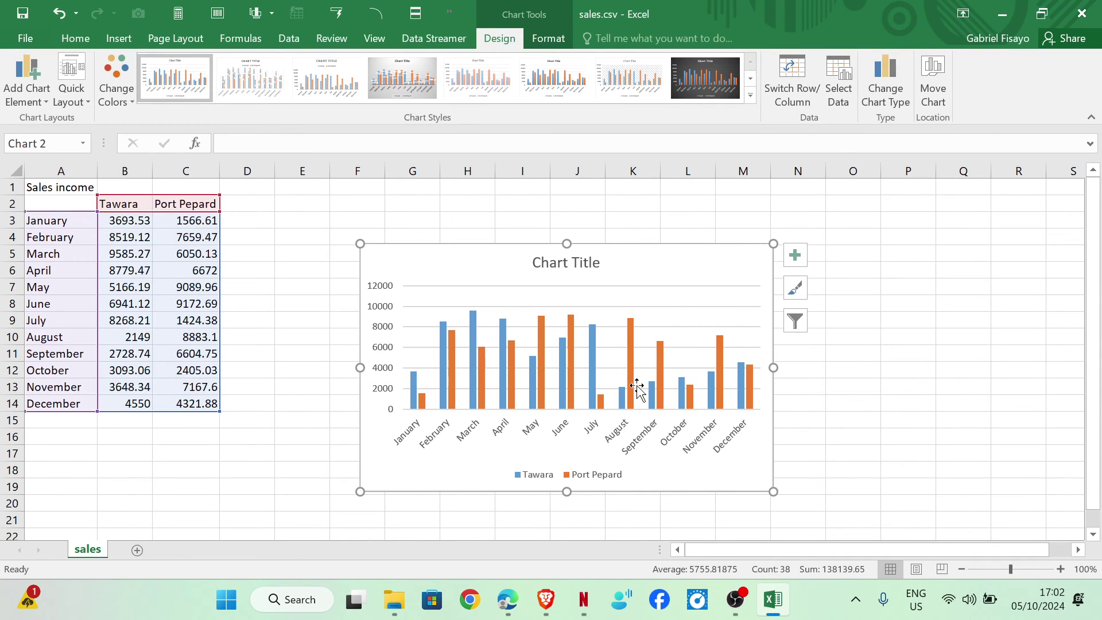
Step: Replace the placeholder chart title with "Comparison of monthly sales from Tawara and port Pepard branches"
{"action": "left_click", "coordinate": [559, 263]}
{"action": "double_click", "coordinate": [598, 276]}
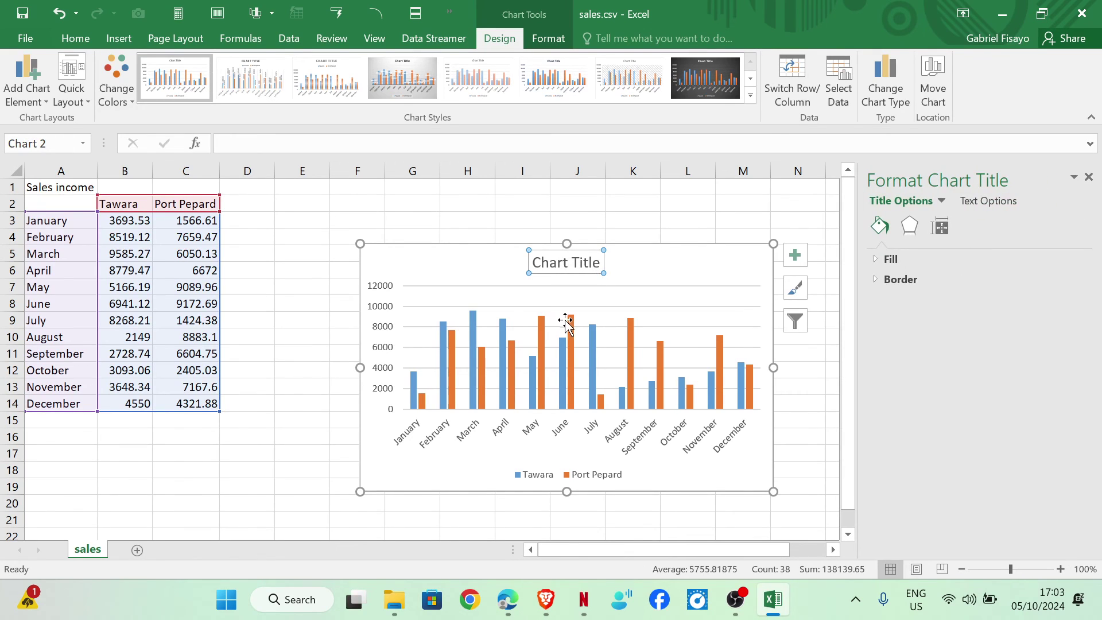
{"action": "left_click", "coordinate": [1088, 177]}
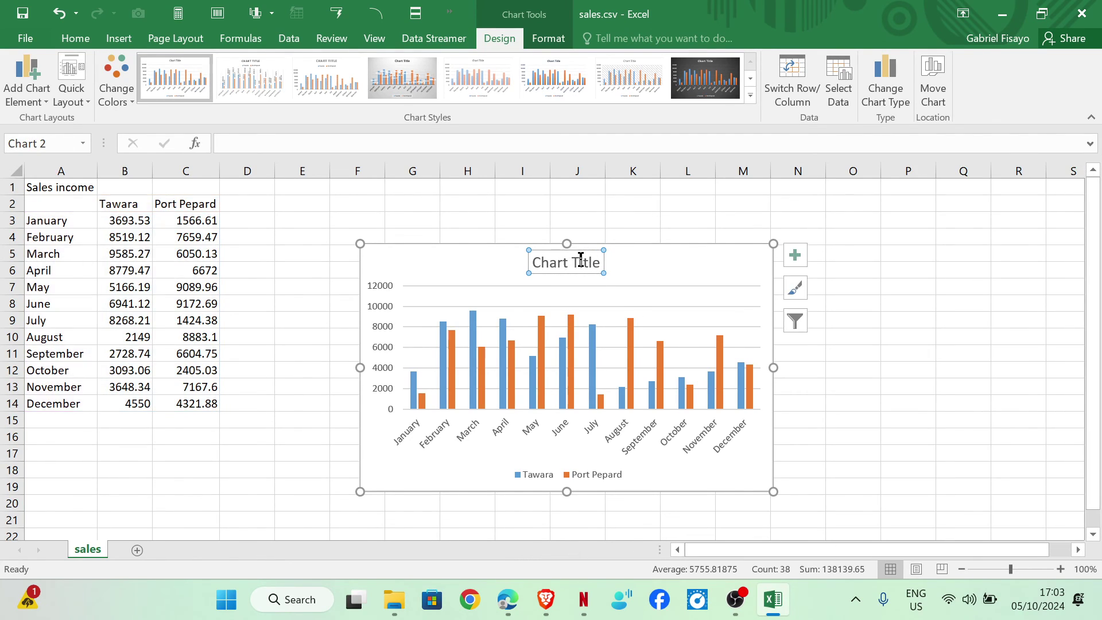
{"action": "triple_click", "coordinate": [584, 267]}
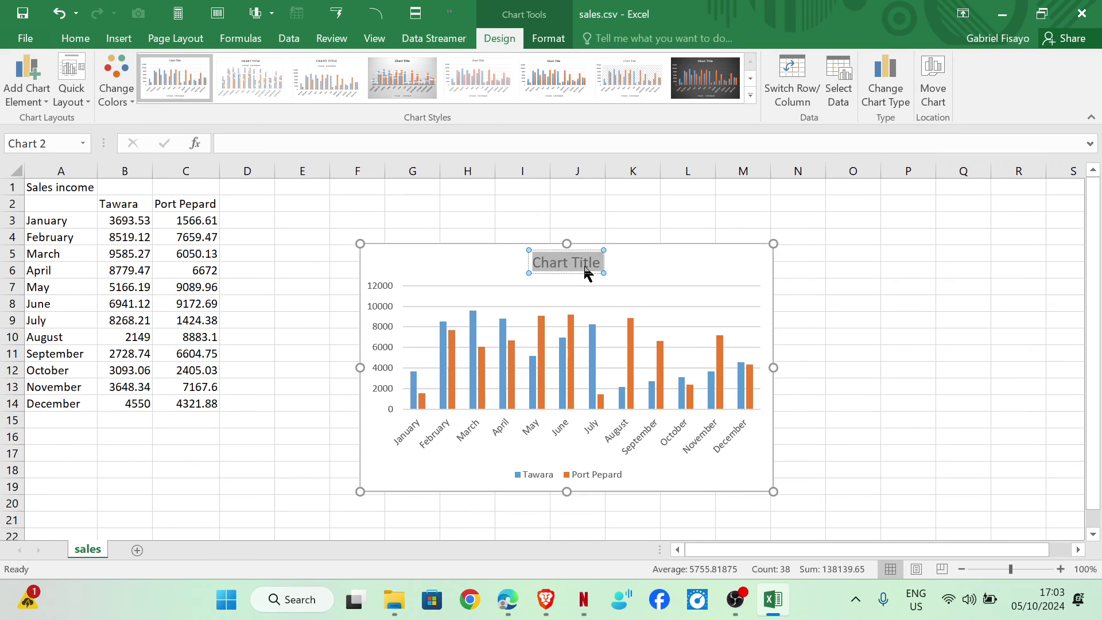
{"action": "type", "text": "C"}
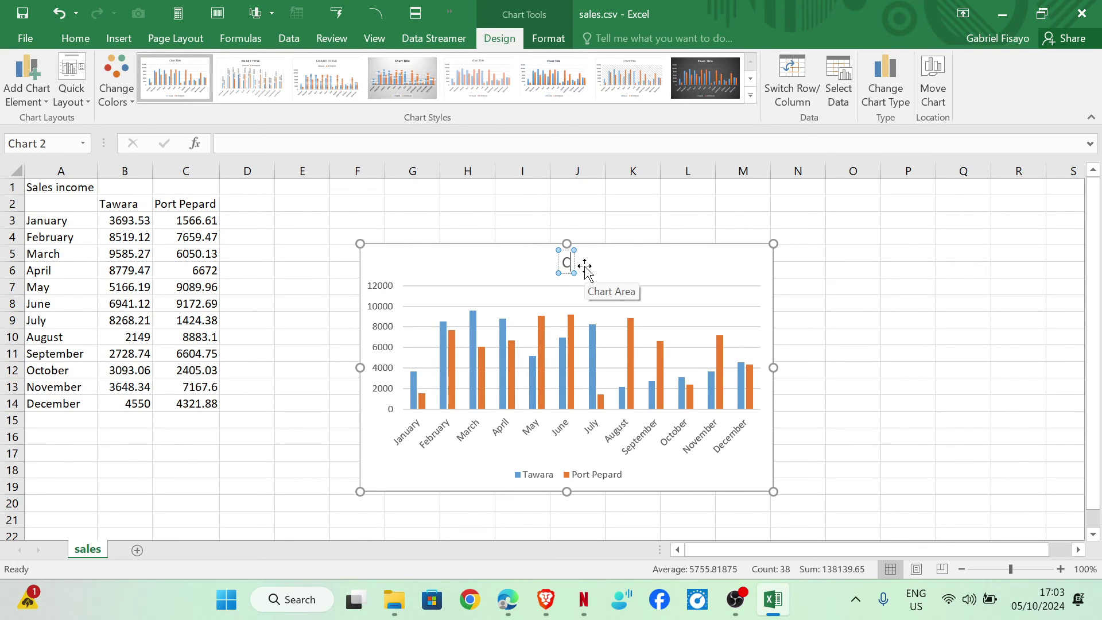
{"action": "type", "text": "ompariso"}
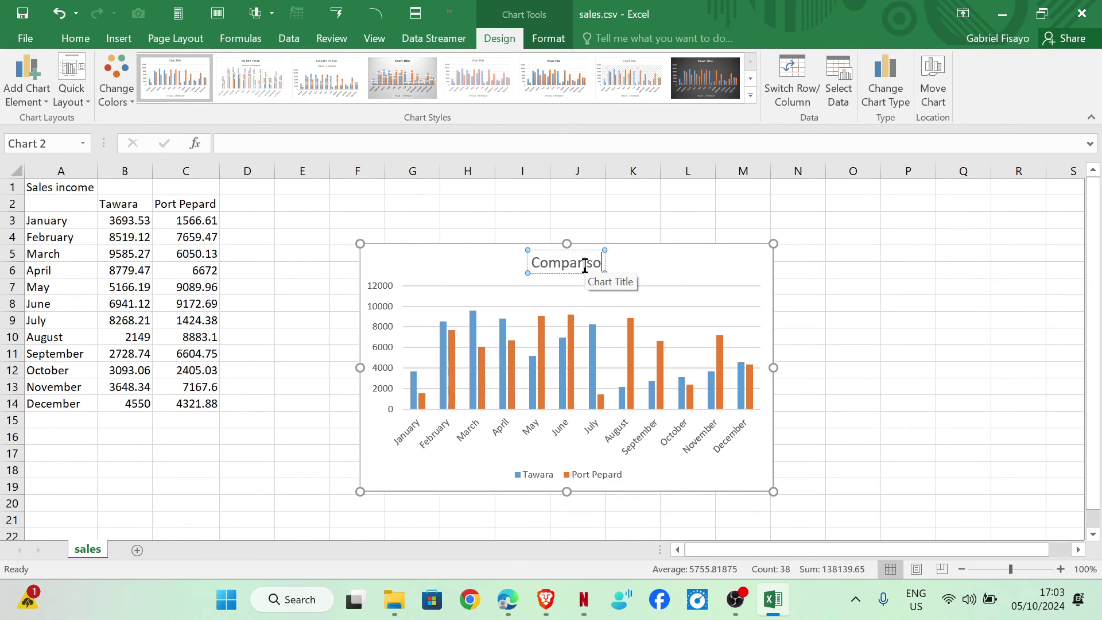
{"action": "type", "text": "n of m"}
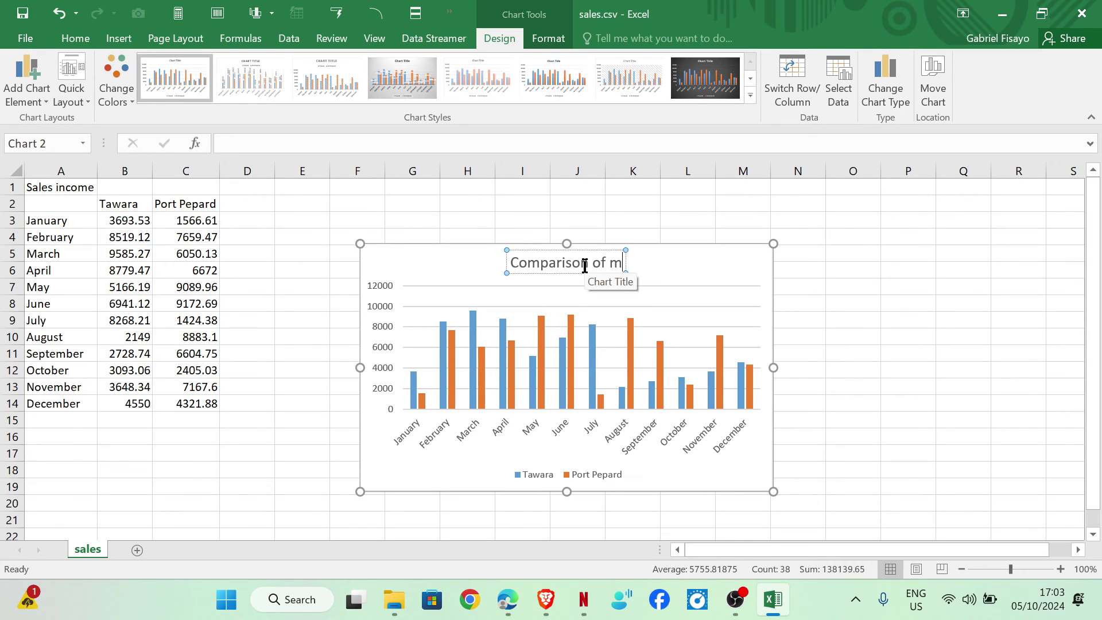
{"action": "type", "text": "onth"}
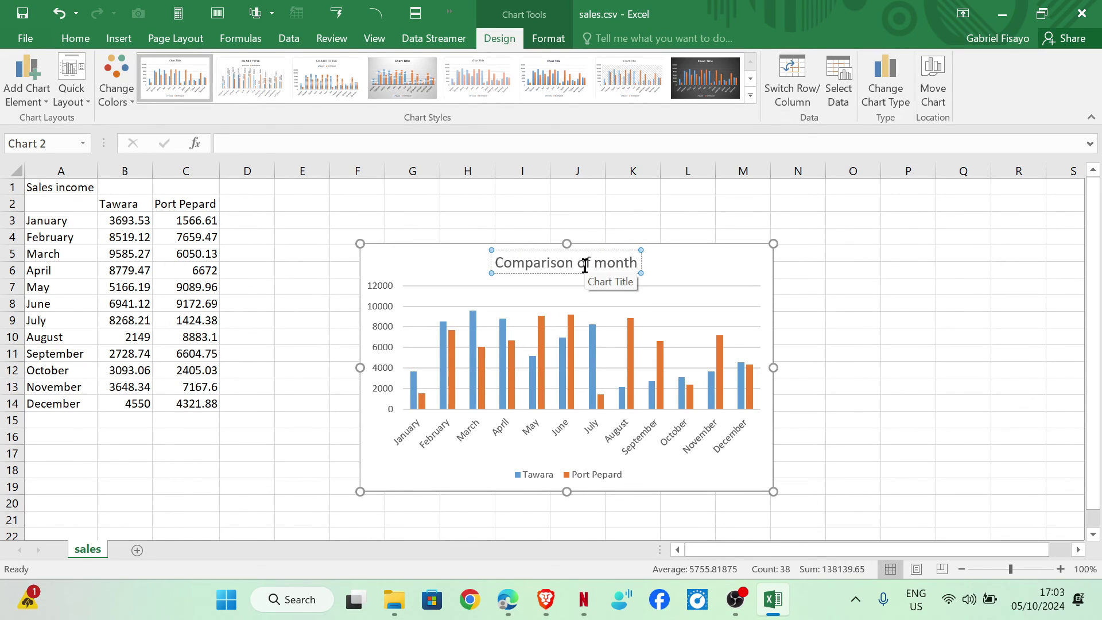
{"action": "type", "text": "ly"}
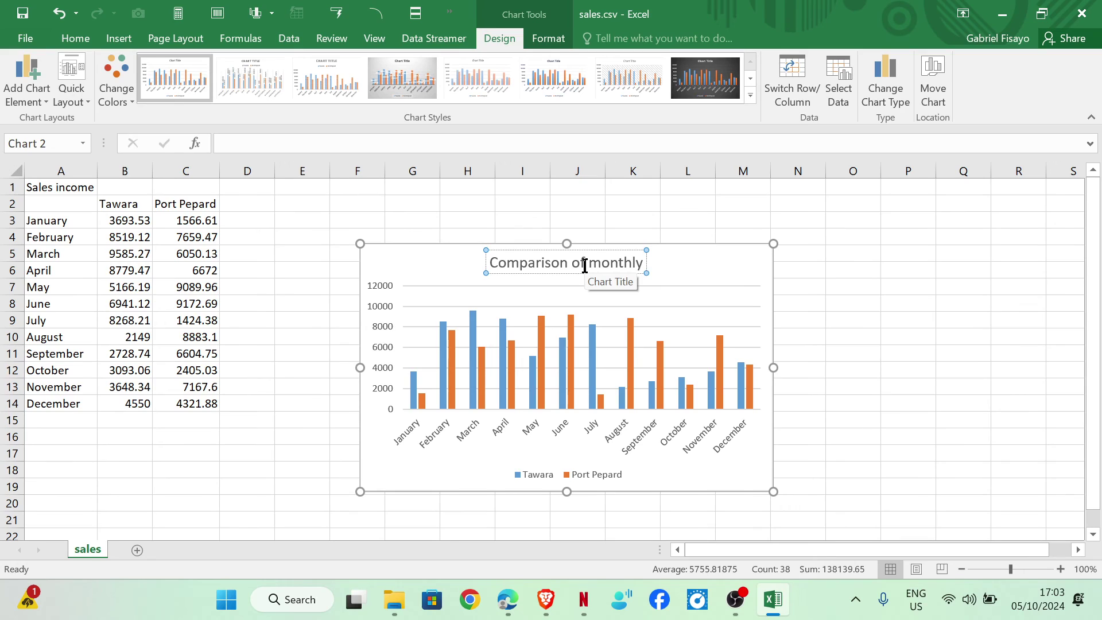
{"action": "type", "text": " sale"}
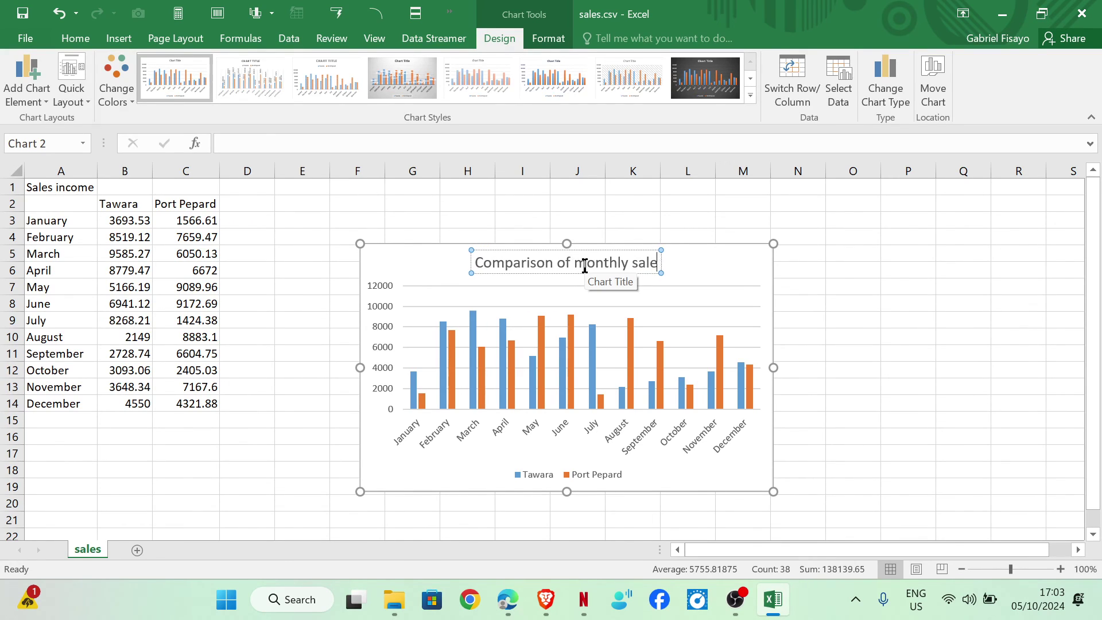
{"action": "type", "text": "s f"}
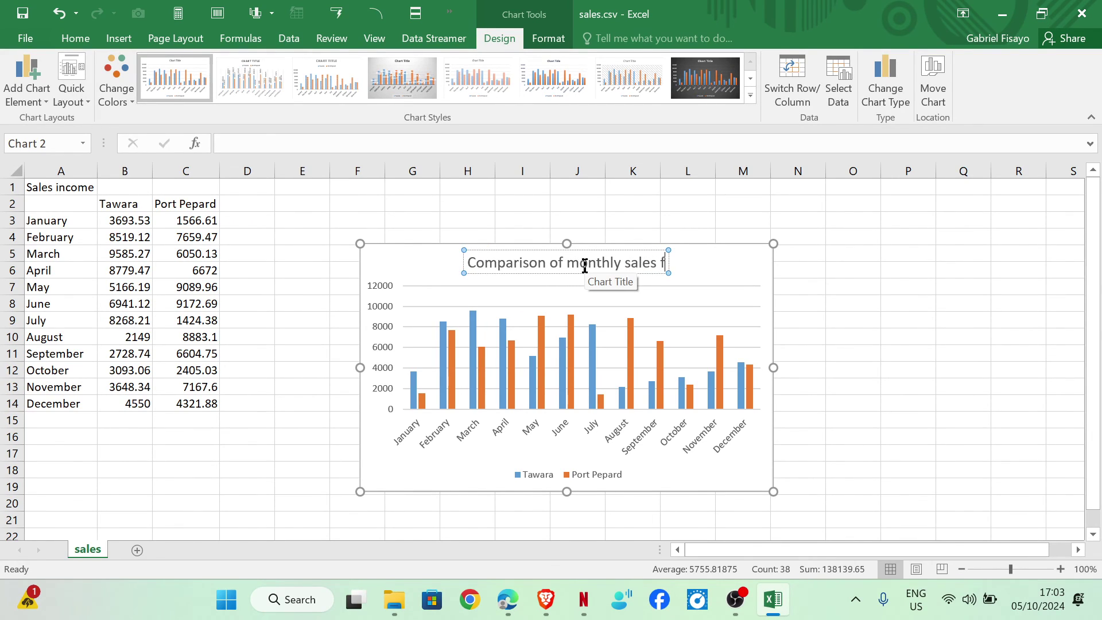
{"action": "type", "text": "rom Ta"}
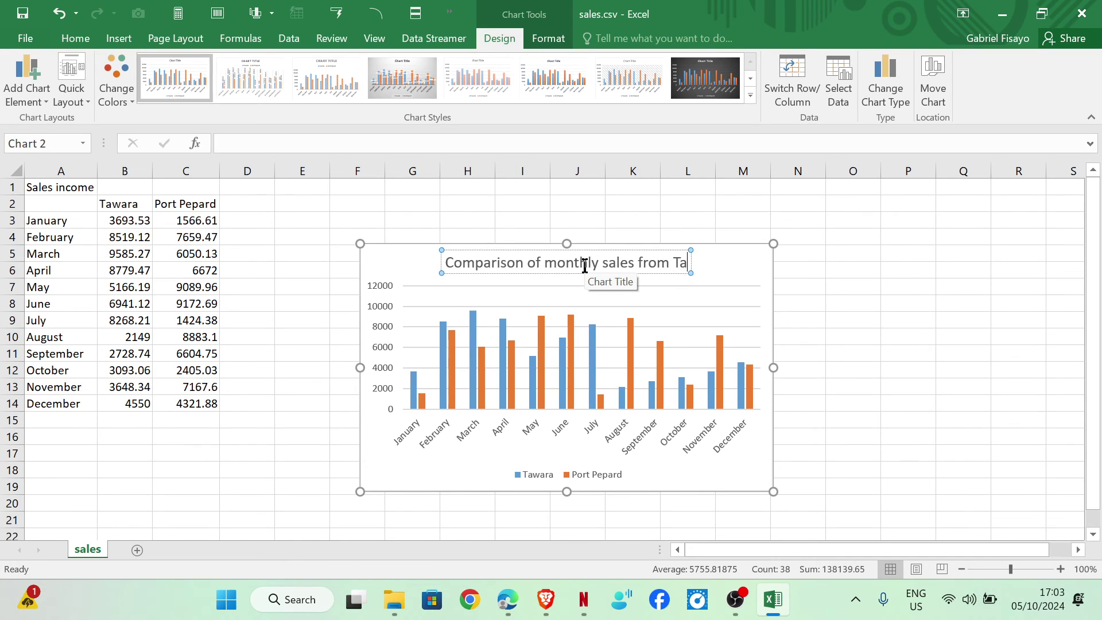
{"action": "type", "text": "wara and port"}
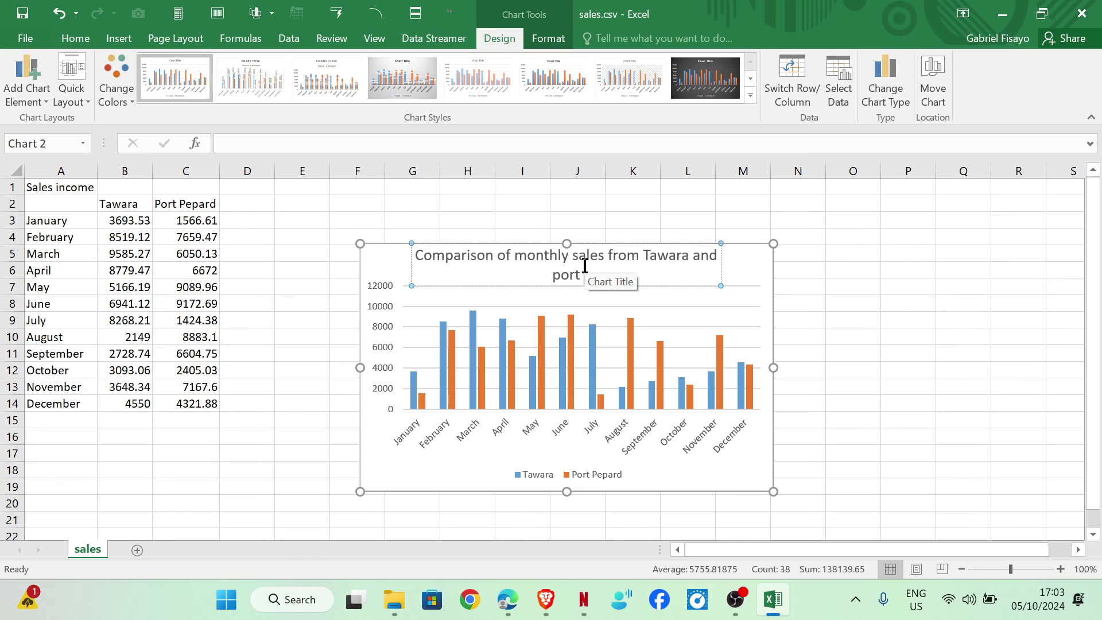
{"action": "type", "text": " Pepard branches"}
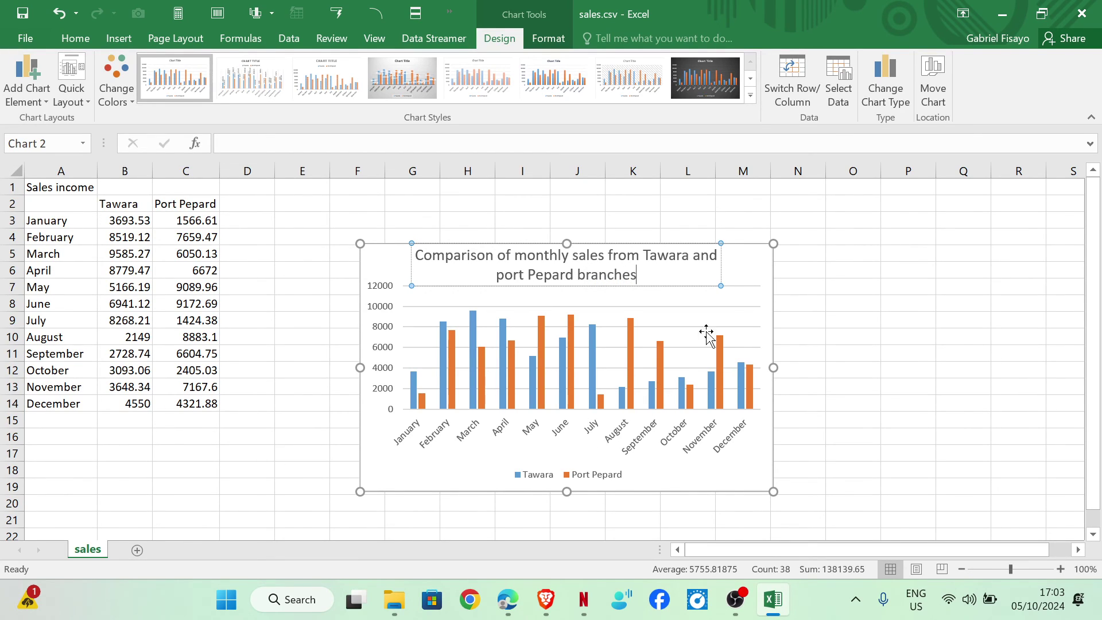
{"action": "left_click", "coordinate": [767, 265]}
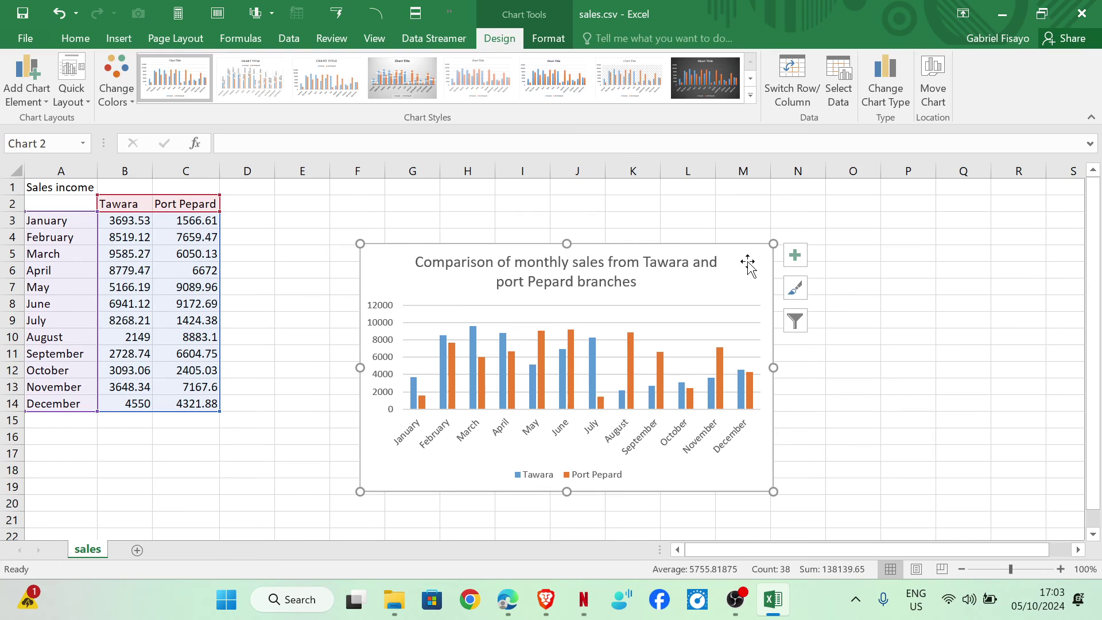
Step: Add axis titles to the sales chart and label the vertical axis "Sales Income"
{"action": "left_click", "coordinate": [795, 255]}
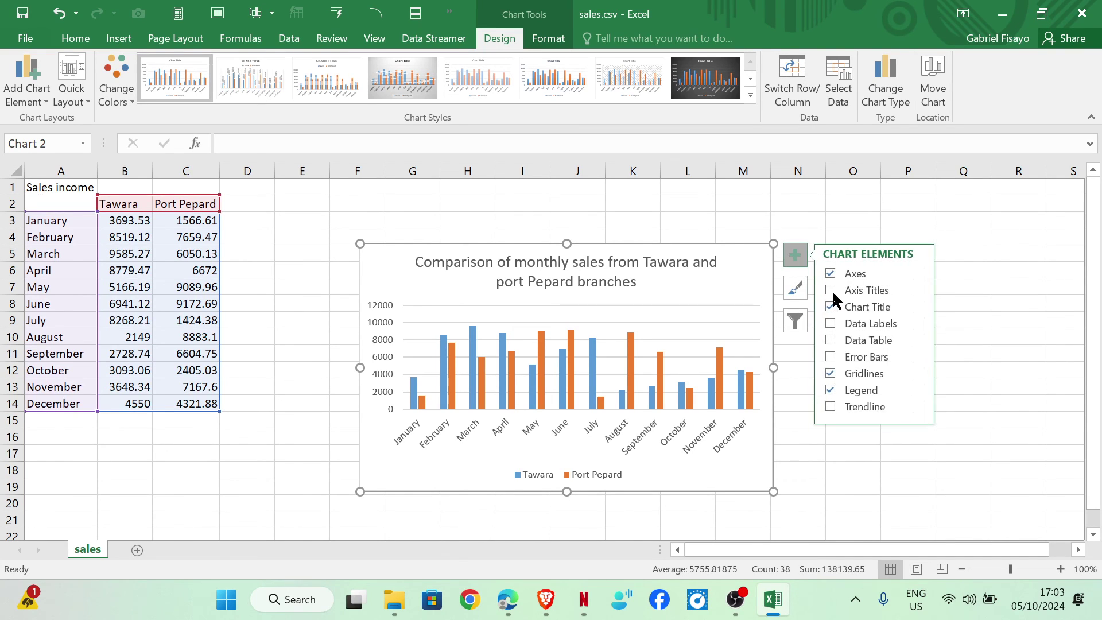
{"action": "left_click", "coordinate": [831, 289]}
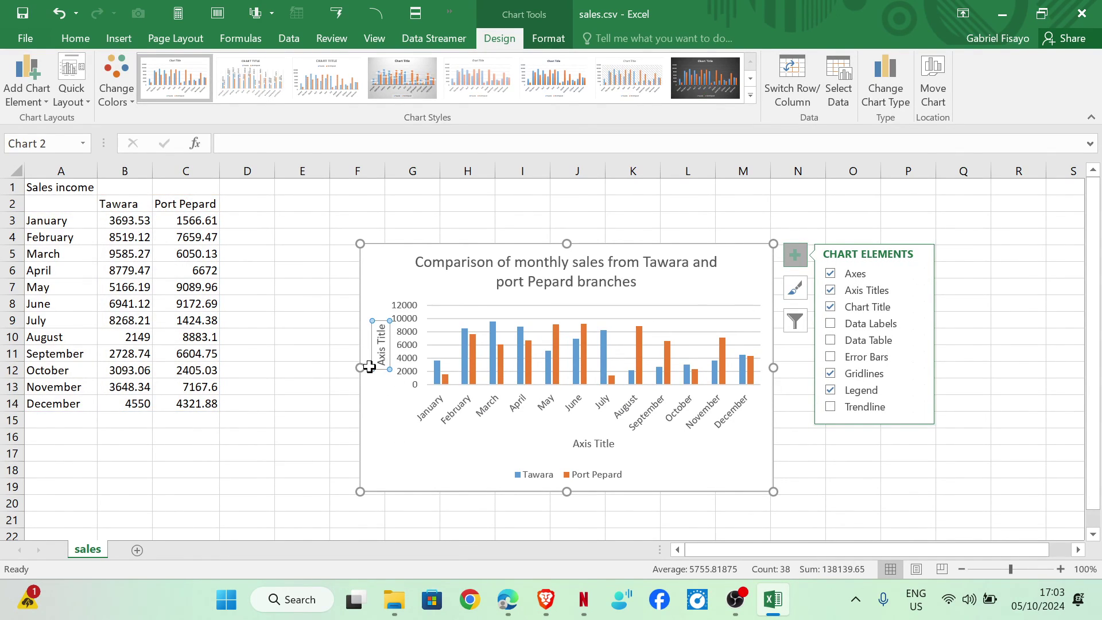
{"action": "left_click", "coordinate": [381, 343]}
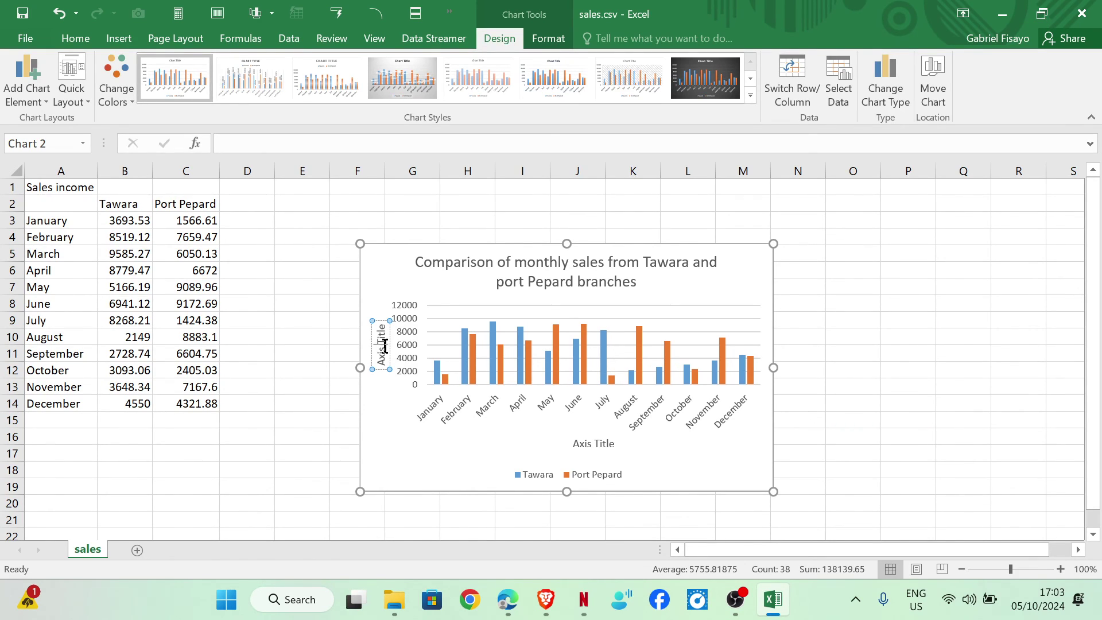
{"action": "triple_click", "coordinate": [384, 346]}
{"action": "type", "text": "Sa"}
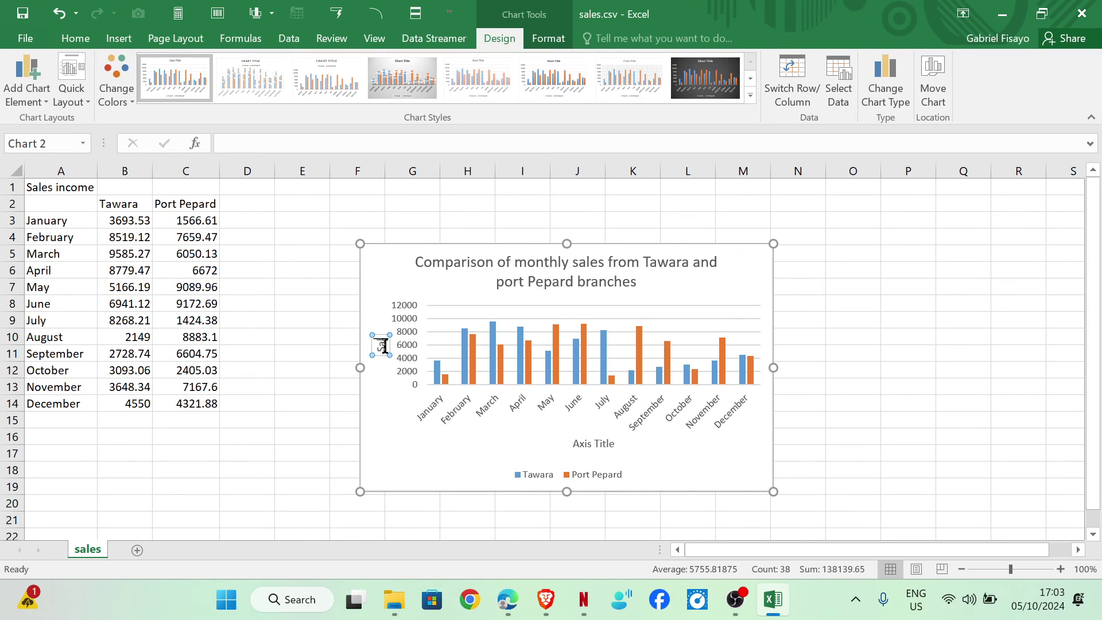
{"action": "type", "text": "les Inc"}
{"action": "key", "text": "BackSpace"}
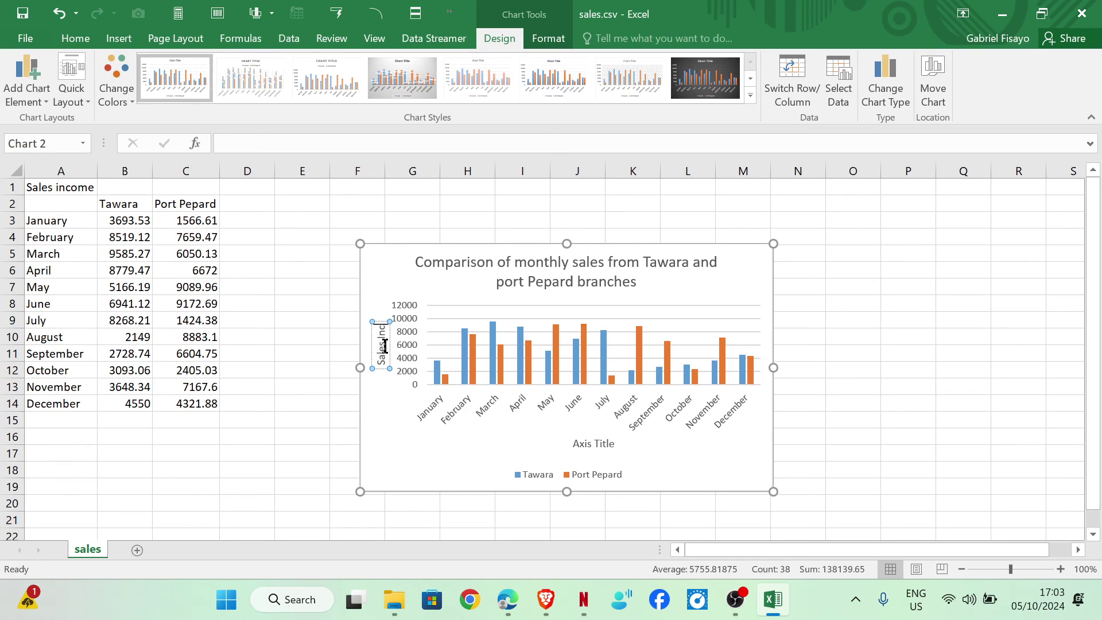
{"action": "type", "text": "ome"}
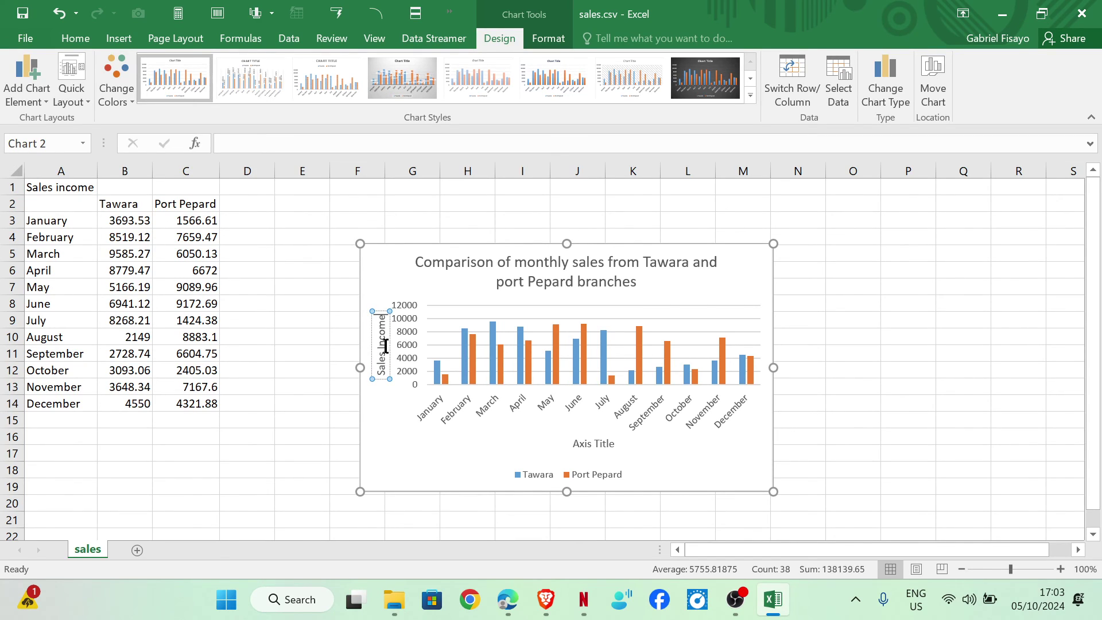
Step: Label the horizontal axis "Month", deselect the chart, and recheck Task 16g in the textbook PDF before returning to Excel
{"action": "left_click", "coordinate": [597, 447]}
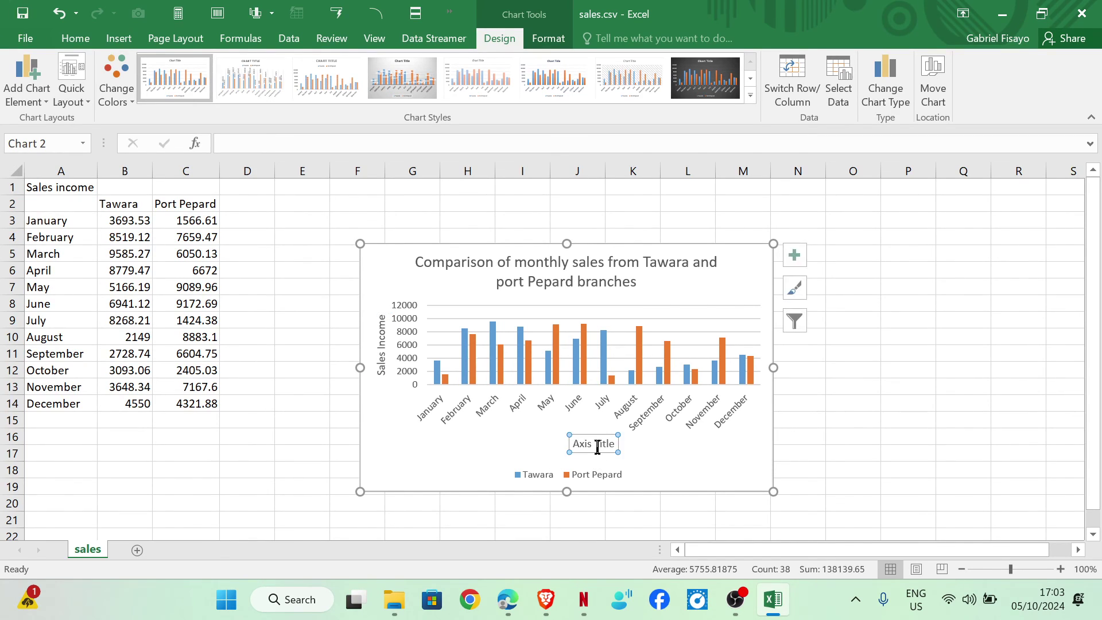
{"action": "left_click", "coordinate": [598, 447]}
{"action": "triple_click", "coordinate": [609, 443]}
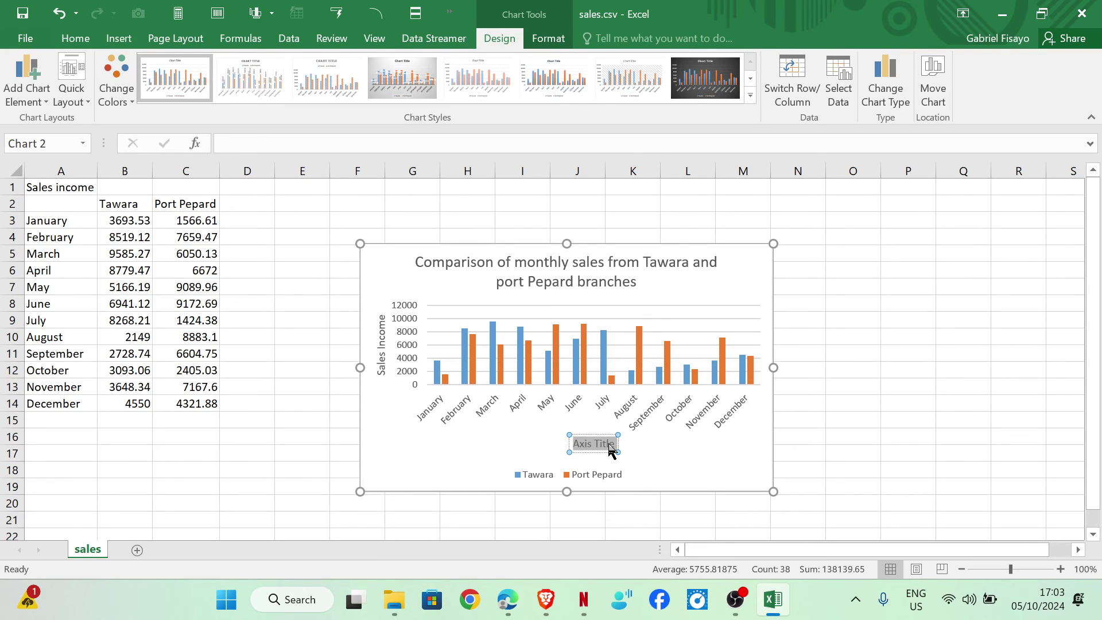
{"action": "type", "text": "mon"}
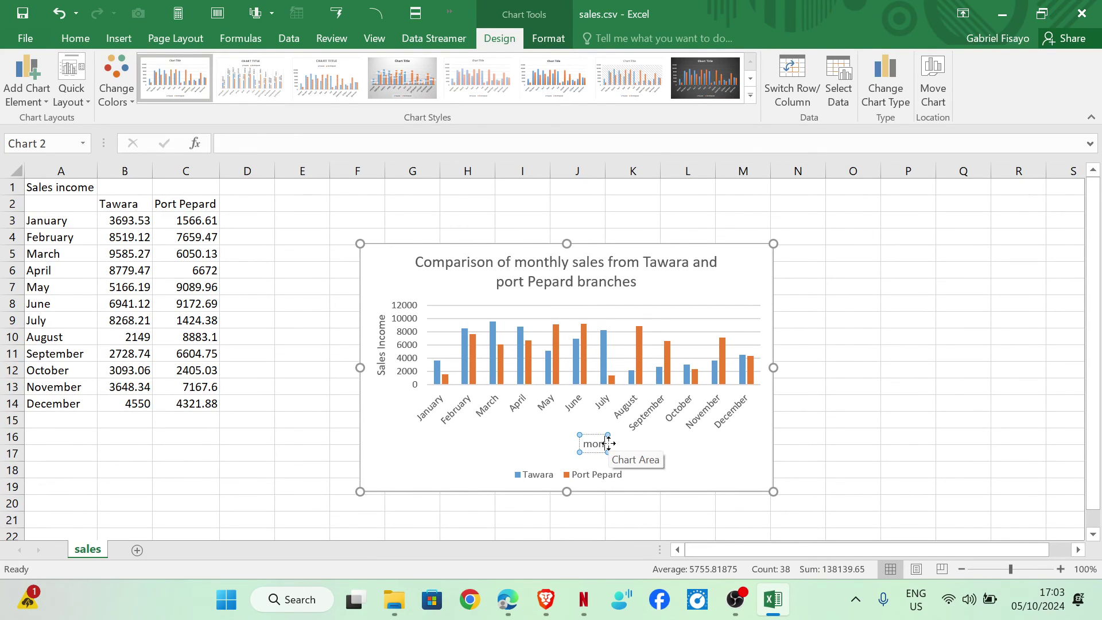
{"action": "key", "text": "BackSpace"}
{"action": "key", "text": "BackSpace"}
{"action": "key", "text": "BackSpace"}
{"action": "type", "text": "Month"}
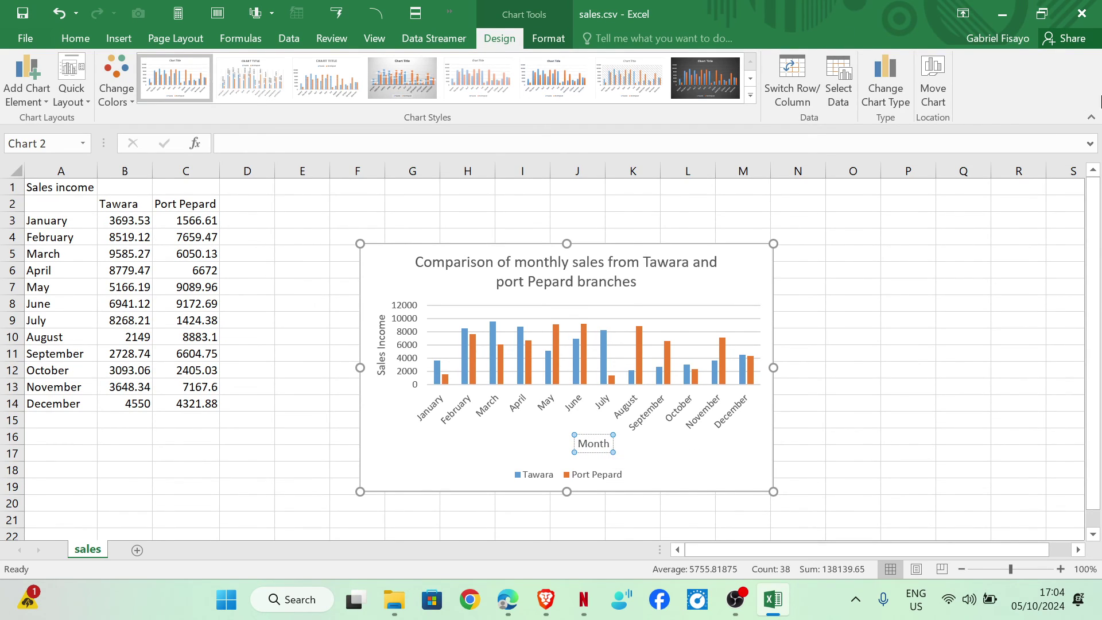
{"action": "left_click", "coordinate": [856, 371]}
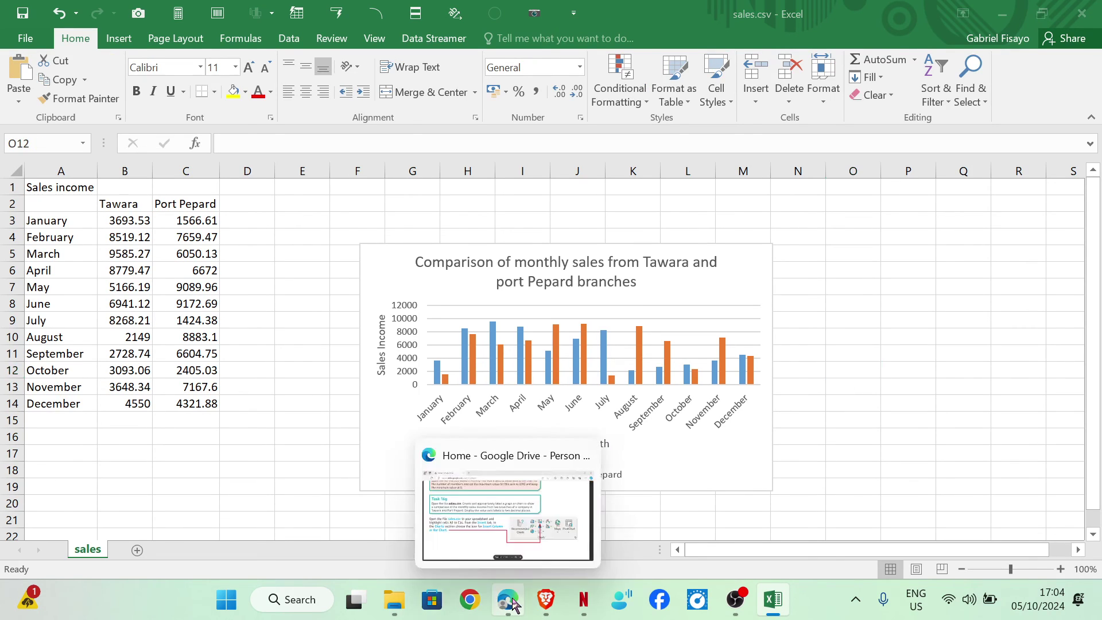
{"action": "left_click", "coordinate": [508, 599]}
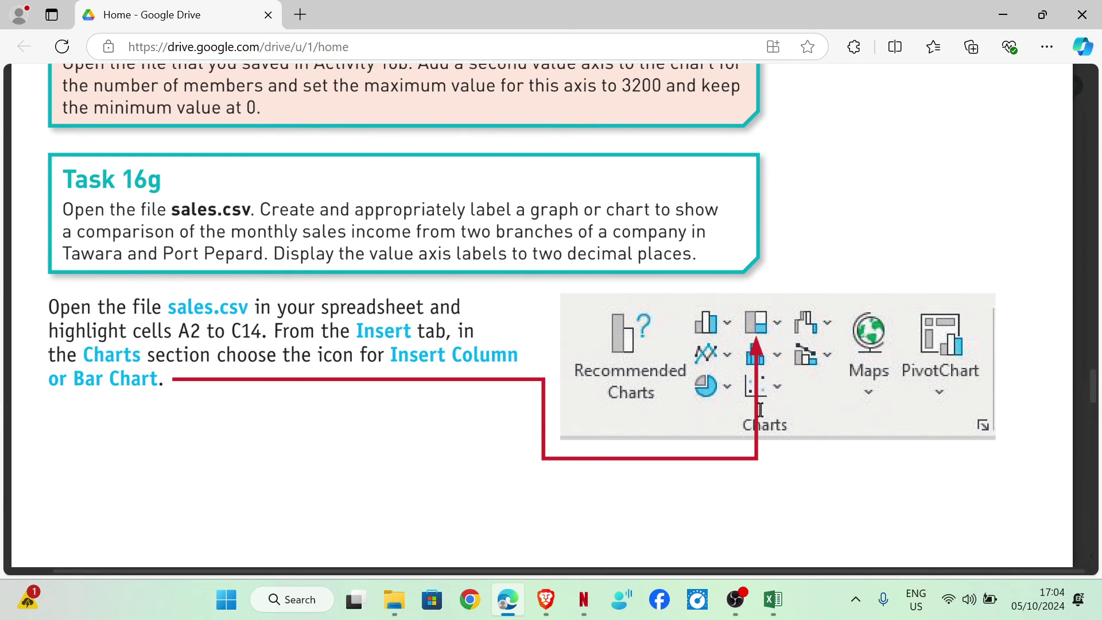
{"action": "left_click", "coordinate": [772, 599]}
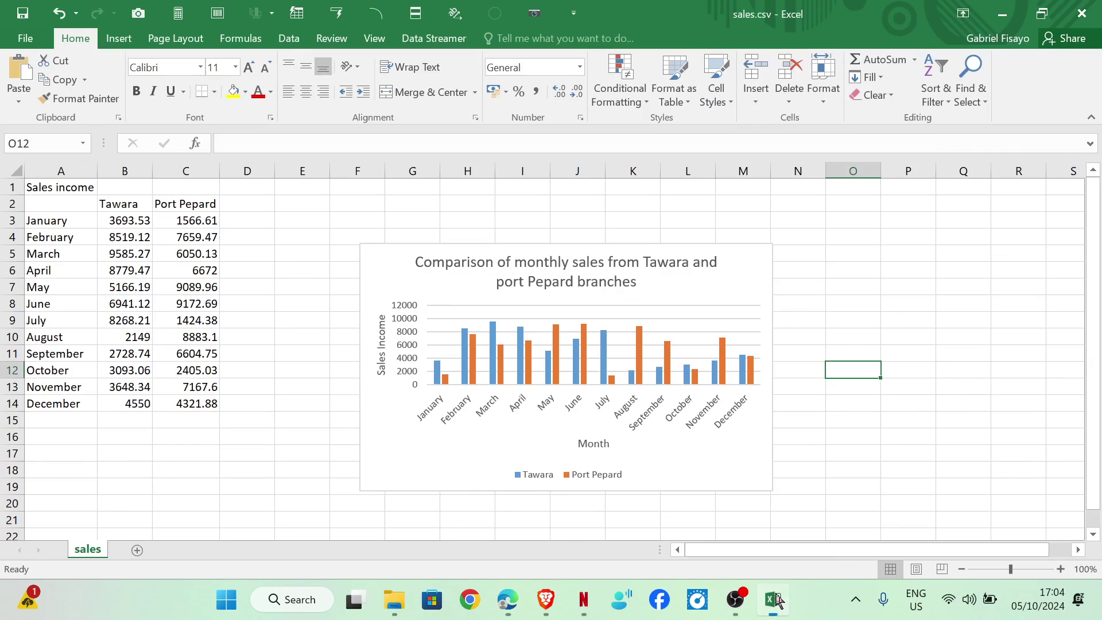
{"action": "left_click", "coordinate": [405, 336]}
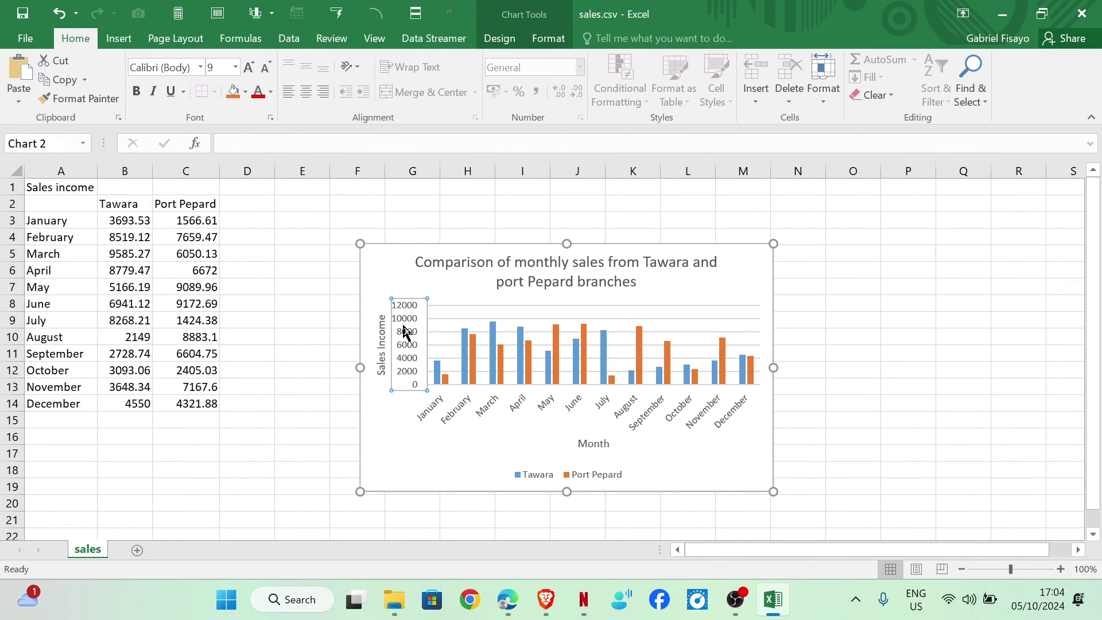
{"action": "double_click", "coordinate": [405, 332]}
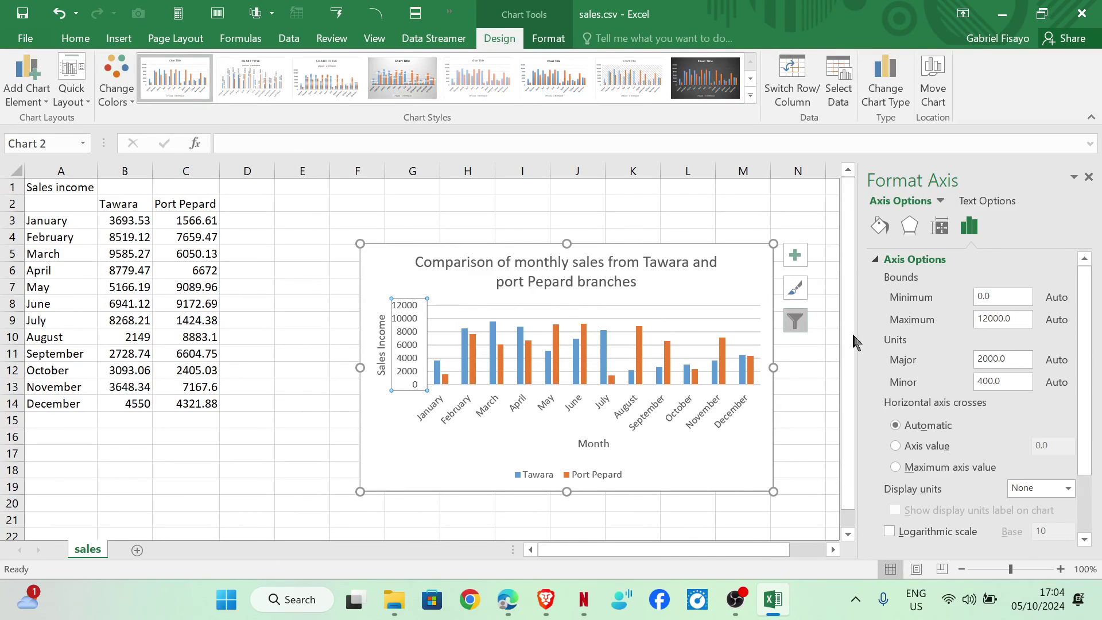
{"action": "left_click", "coordinate": [887, 260]}
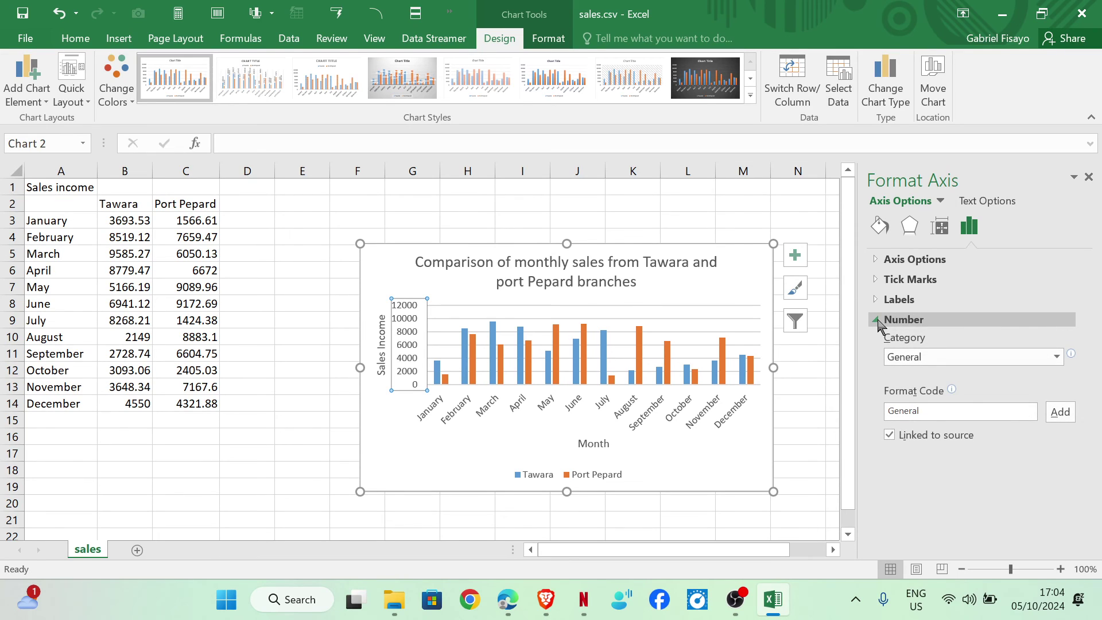
{"action": "left_click", "coordinate": [1089, 177]}
Step: Format the sales chart's value axis labels with the Number category at two decimal places
{"action": "right_click", "coordinate": [402, 338]}
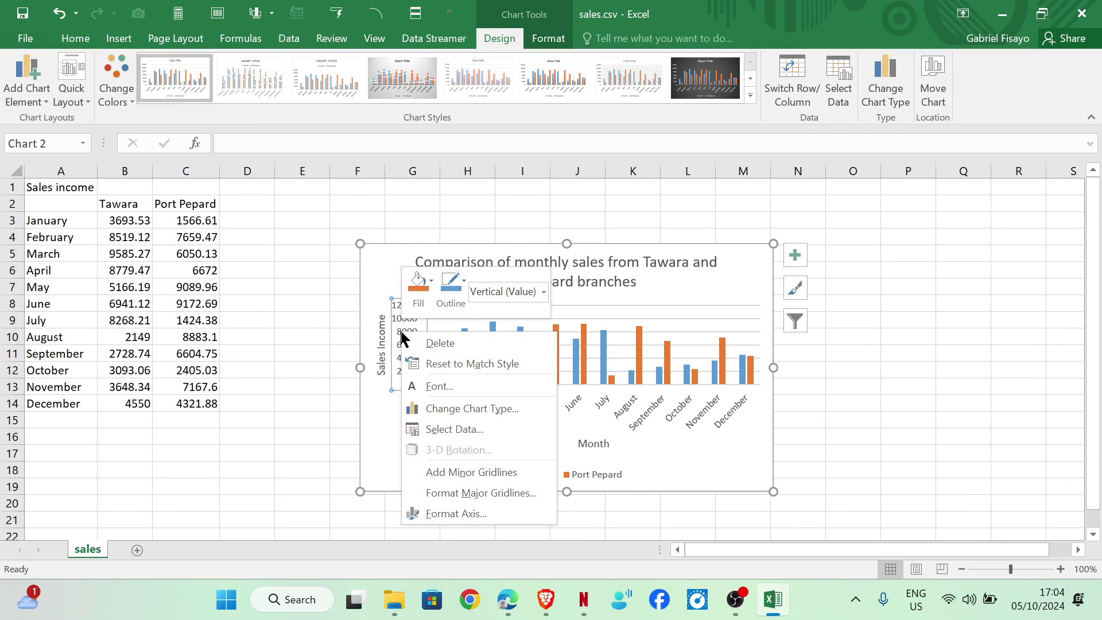
{"action": "left_click", "coordinate": [444, 515]}
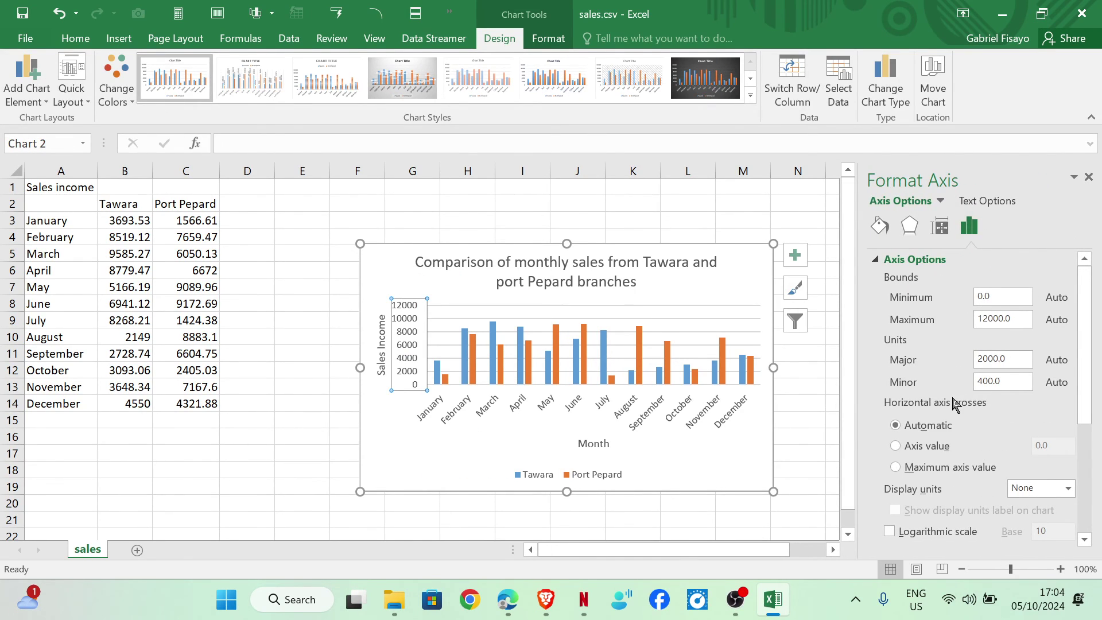
{"action": "scroll", "coordinate": [953, 403], "scroll_direction": "down", "scroll_amount": 1}
{"action": "scroll", "coordinate": [881, 261], "scroll_direction": "up", "scroll_amount": 1}
{"action": "left_click", "coordinate": [876, 260]}
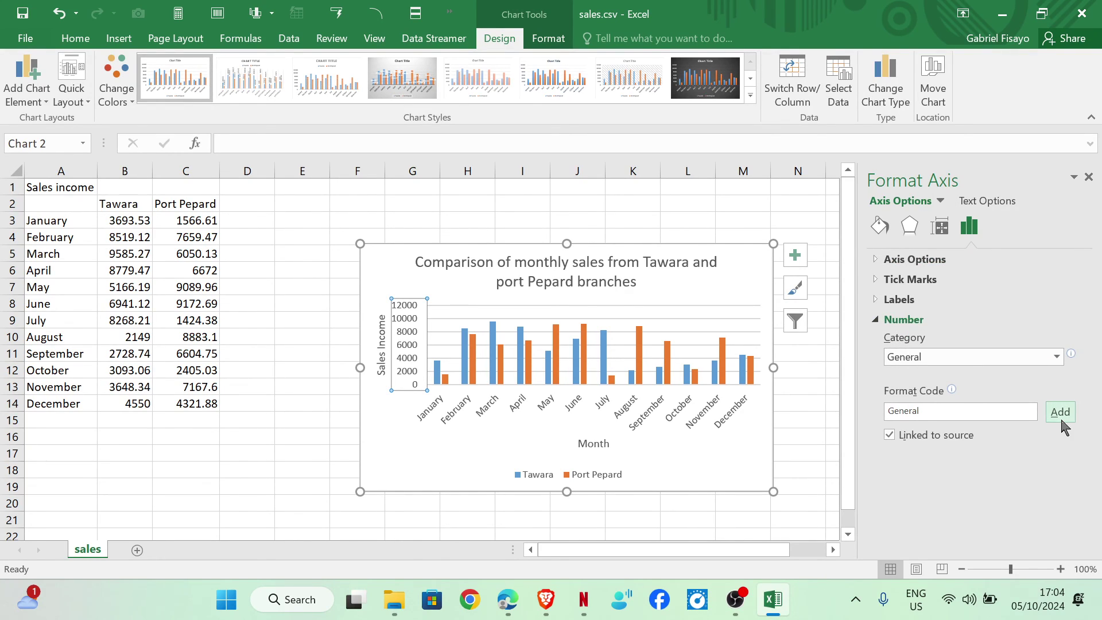
{"action": "left_click", "coordinate": [1058, 357]}
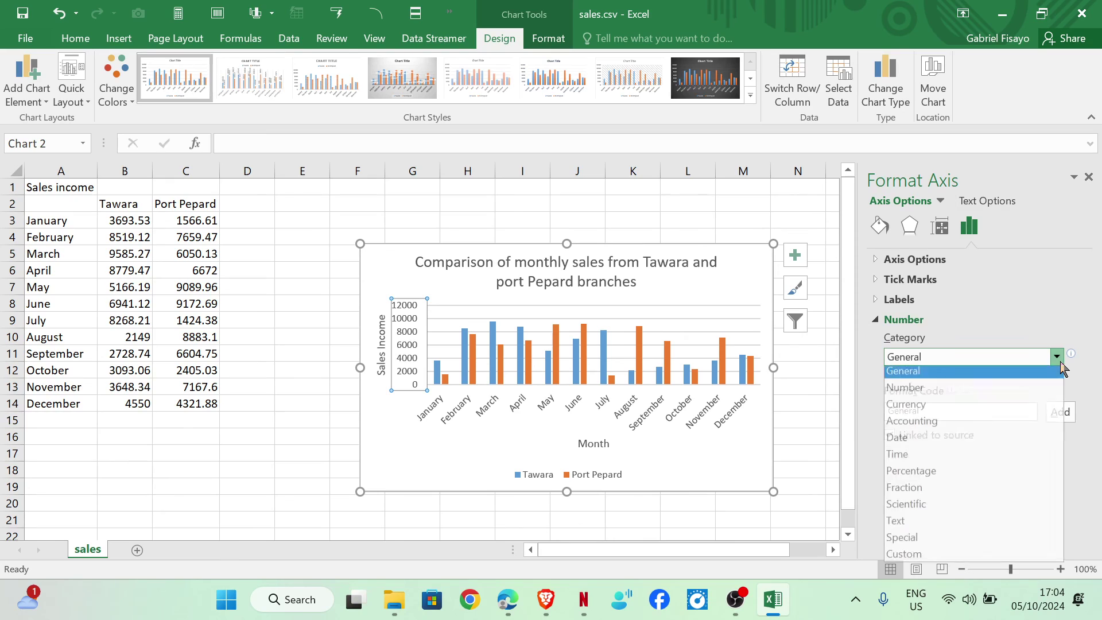
{"action": "left_click", "coordinate": [1034, 391]}
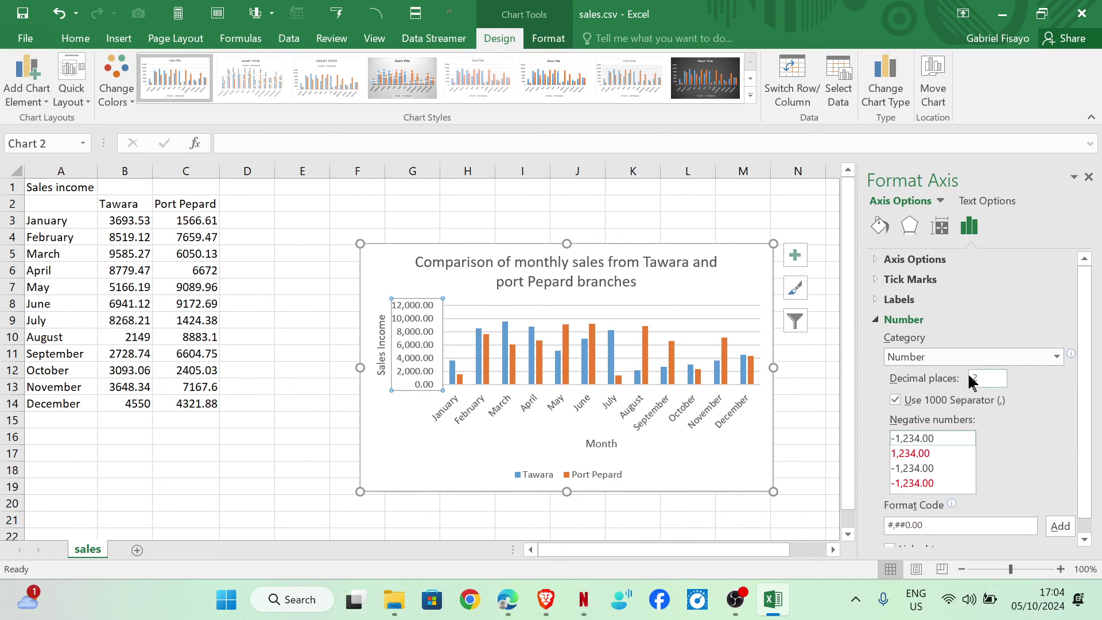
Step: Deselect the sales chart and read the Task 16h instructions in the textbook PDF
{"action": "scroll", "coordinate": [1032, 460], "scroll_direction": "down", "scroll_amount": 1}
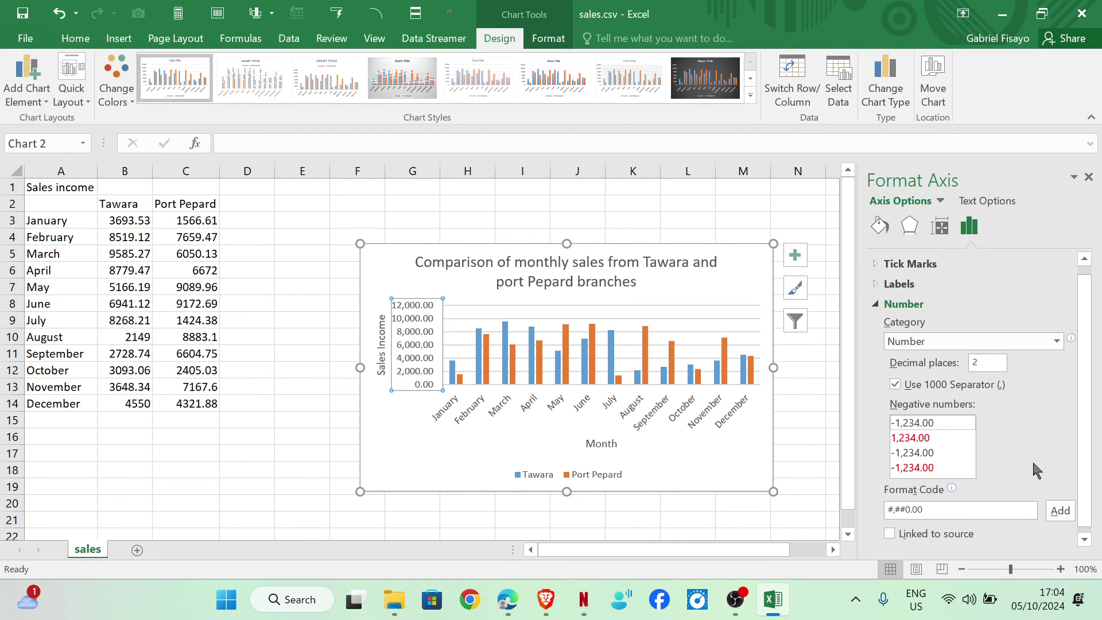
{"action": "left_click", "coordinate": [265, 436]}
{"action": "left_click", "coordinate": [508, 600]}
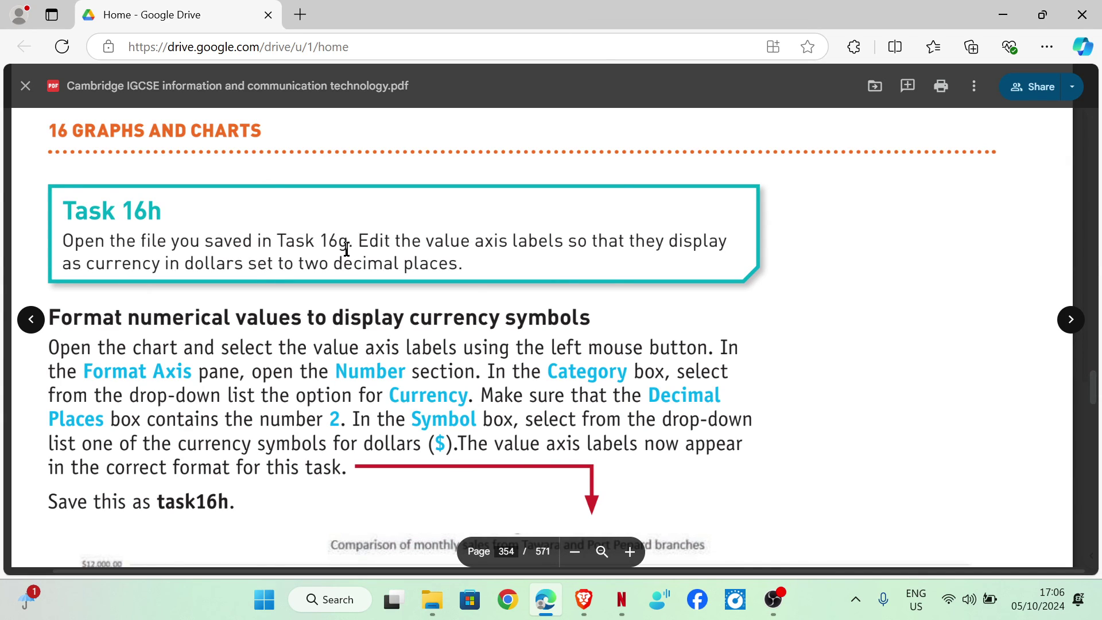
Step: Open Task16g.xlsx from the Task 16 folder and recheck the Task 16h instructions in the textbook PDF before returning to Excel
{"action": "left_click", "coordinate": [432, 599]}
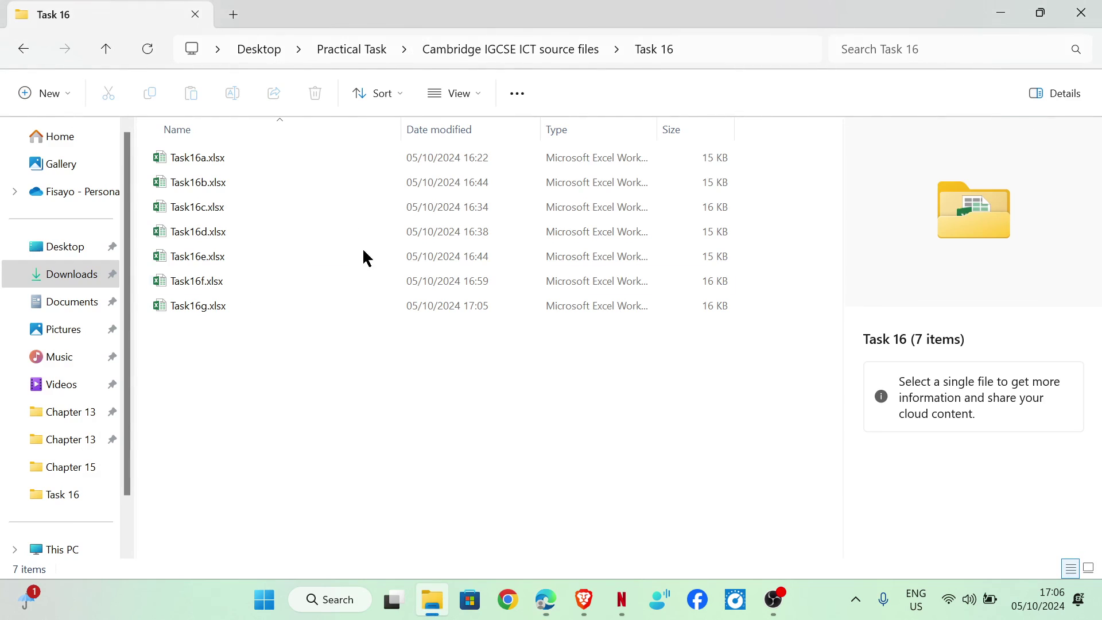
{"action": "double_click", "coordinate": [202, 312]}
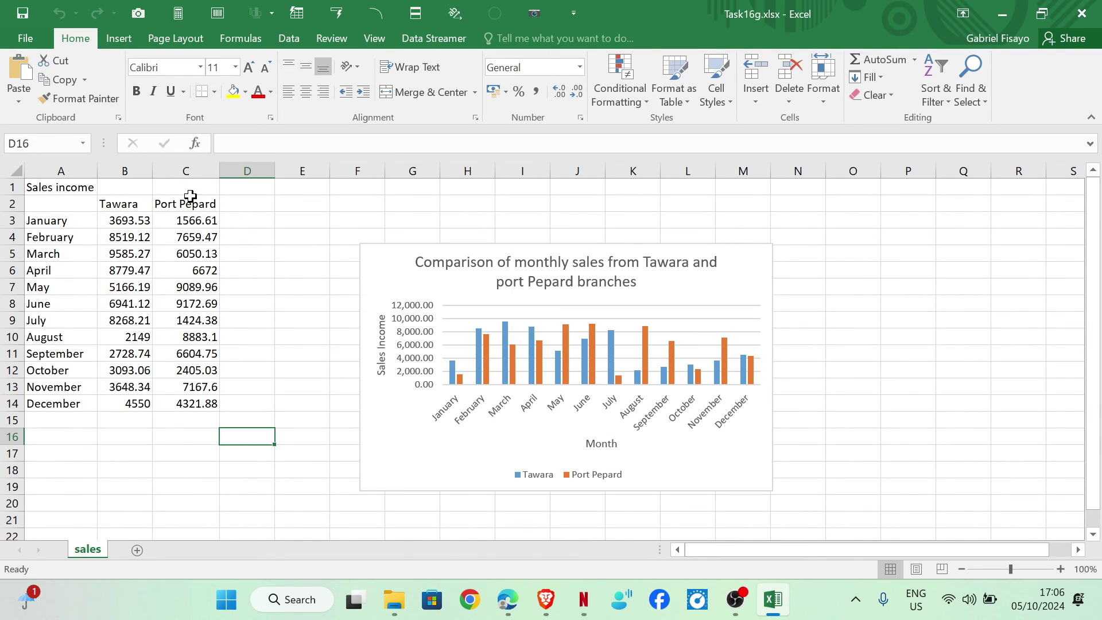
{"action": "left_click", "coordinate": [507, 599]}
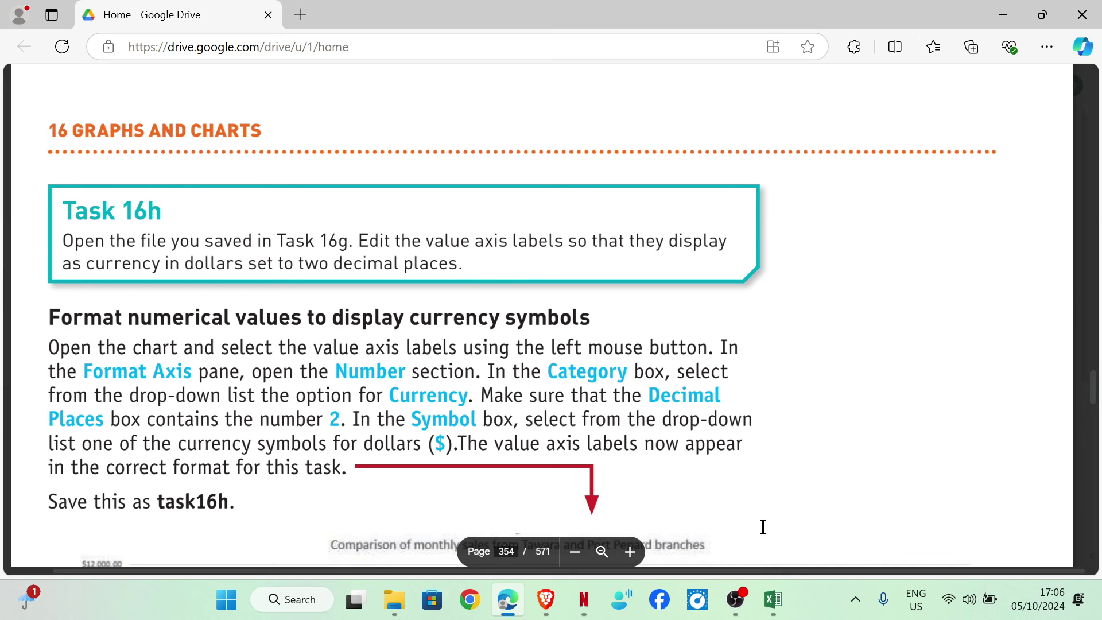
{"action": "left_click", "coordinate": [782, 595]}
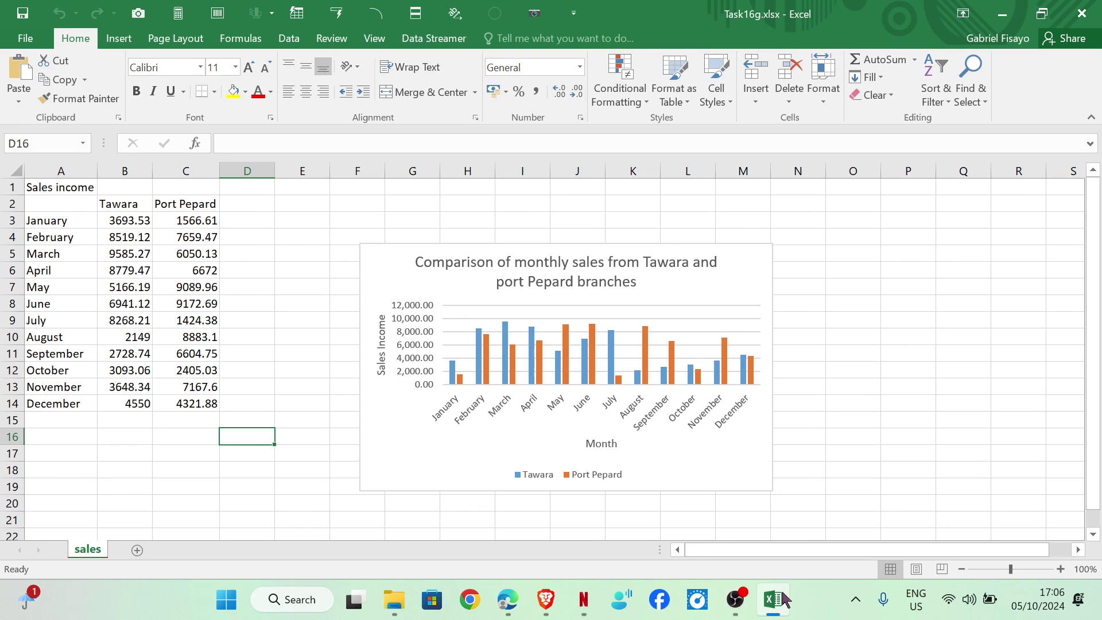
Step: Format the sales chart's value axis labels as Currency with the $ English (United States) symbol
{"action": "left_click", "coordinate": [439, 359]}
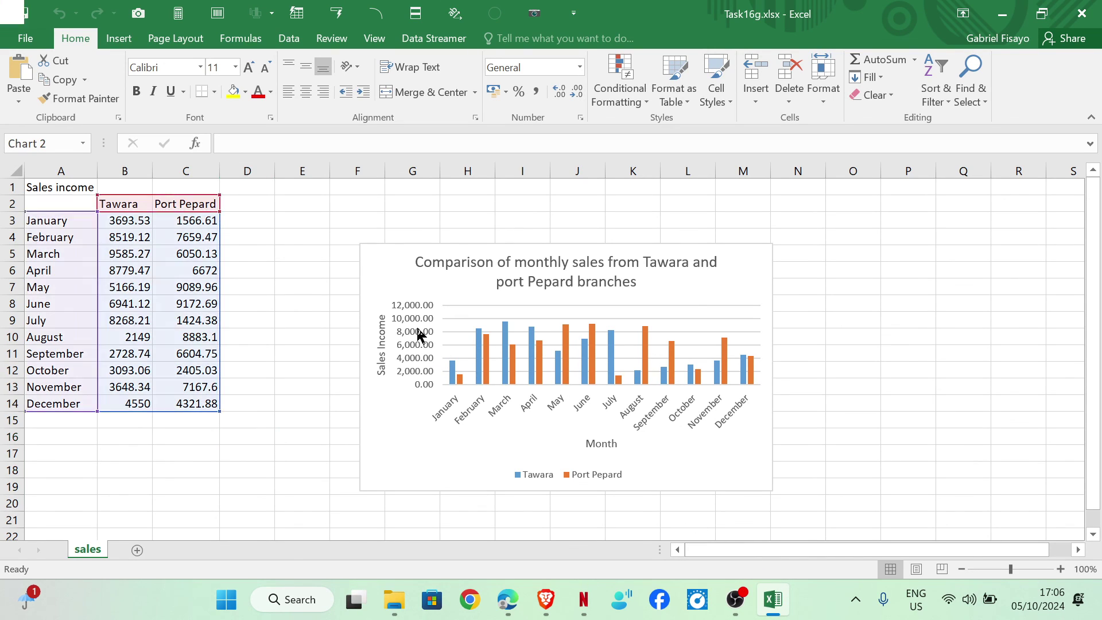
{"action": "left_click", "coordinate": [420, 336]}
{"action": "right_click", "coordinate": [420, 336]}
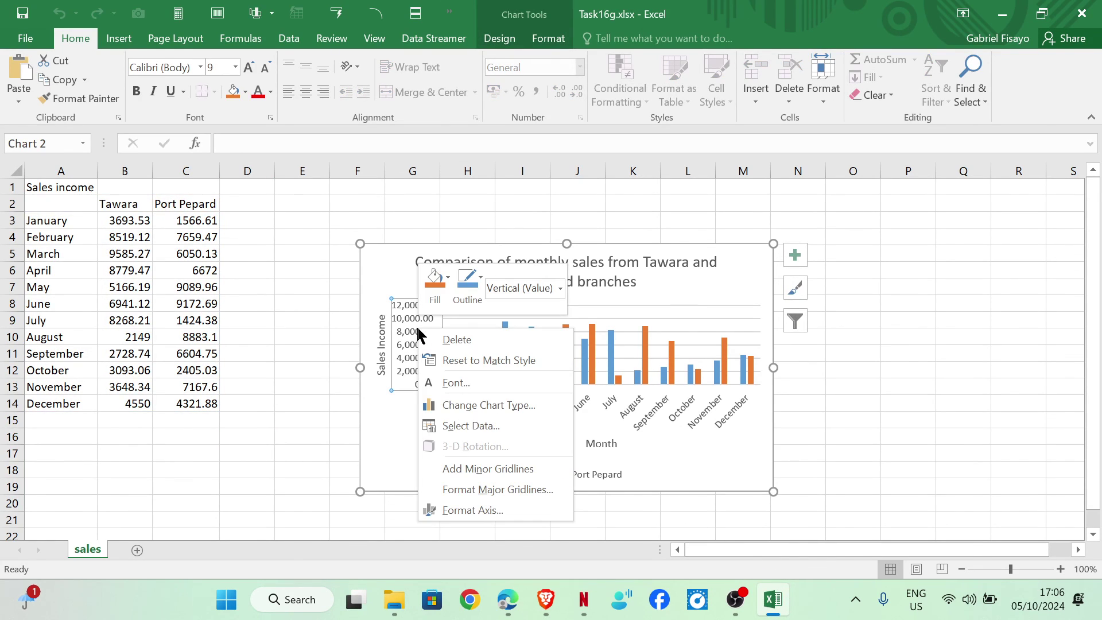
{"action": "left_click", "coordinate": [457, 509]}
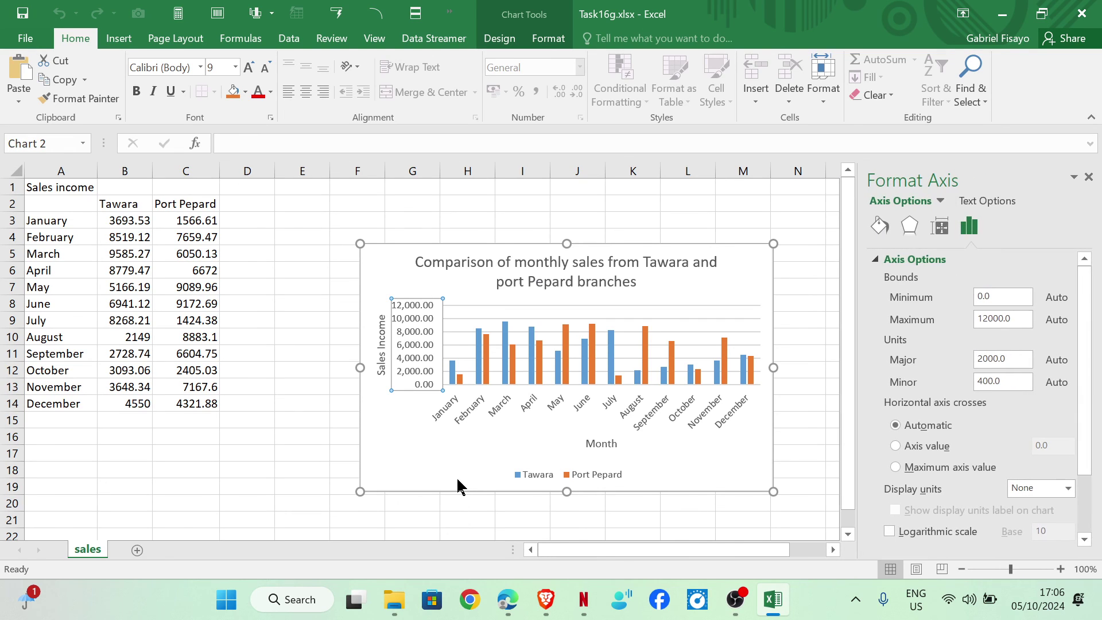
{"action": "left_click", "coordinate": [876, 258]}
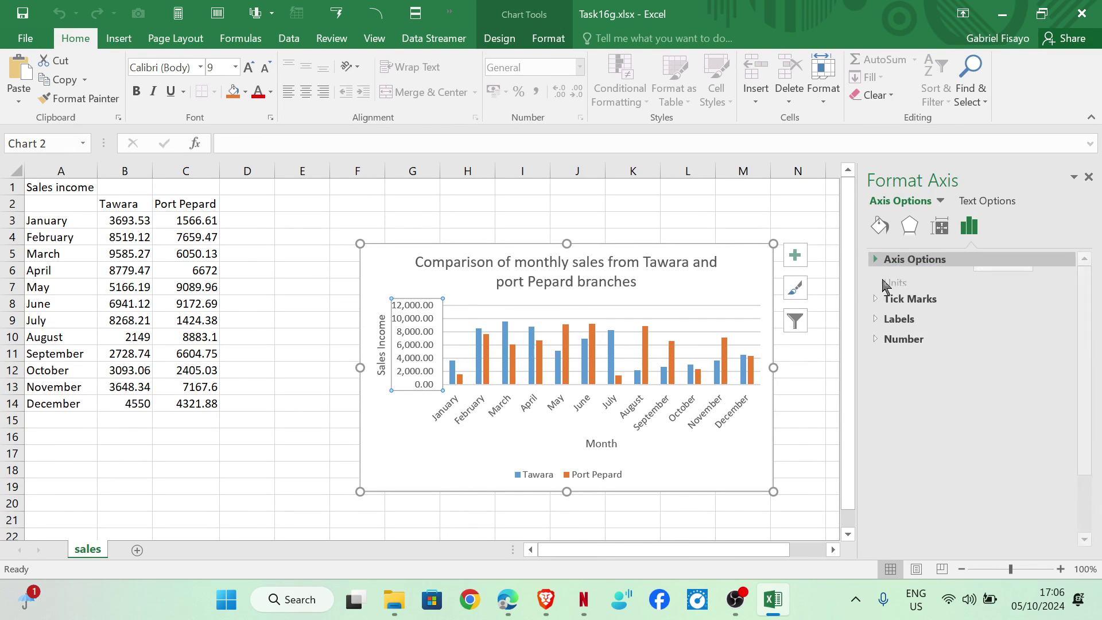
{"action": "left_click", "coordinate": [876, 320]}
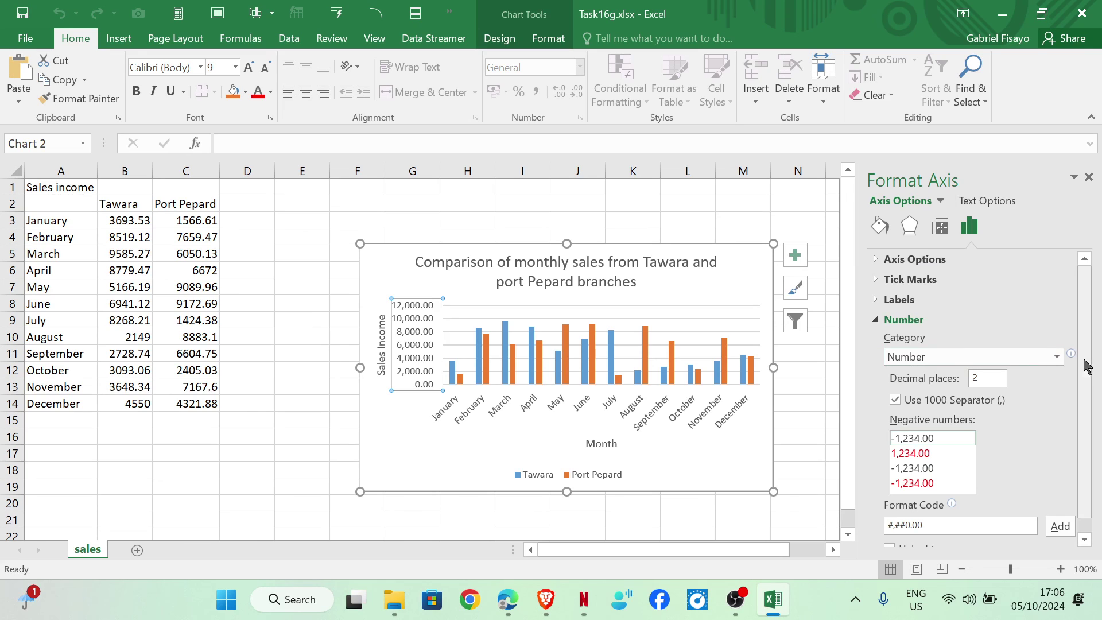
{"action": "left_click", "coordinate": [1057, 357]}
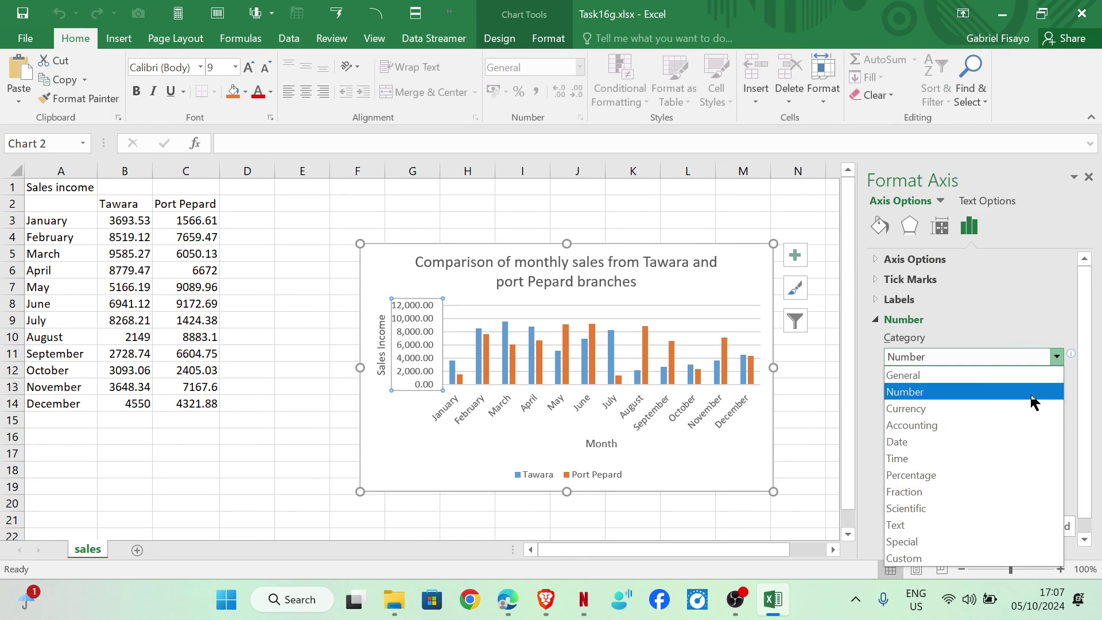
{"action": "left_click", "coordinate": [989, 410]}
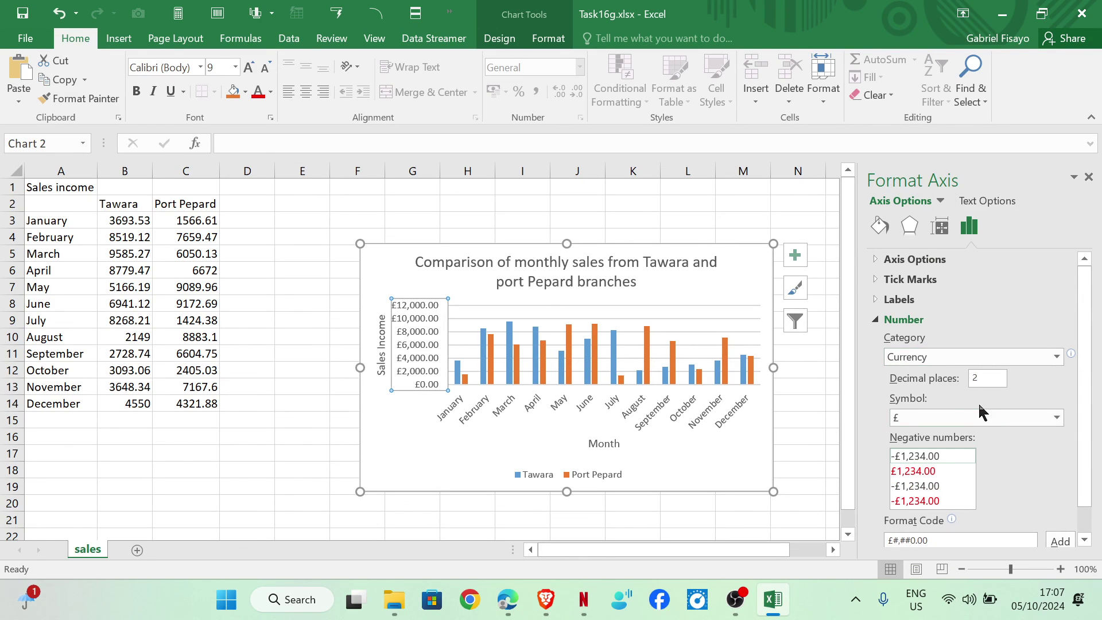
{"action": "left_click", "coordinate": [1056, 417]}
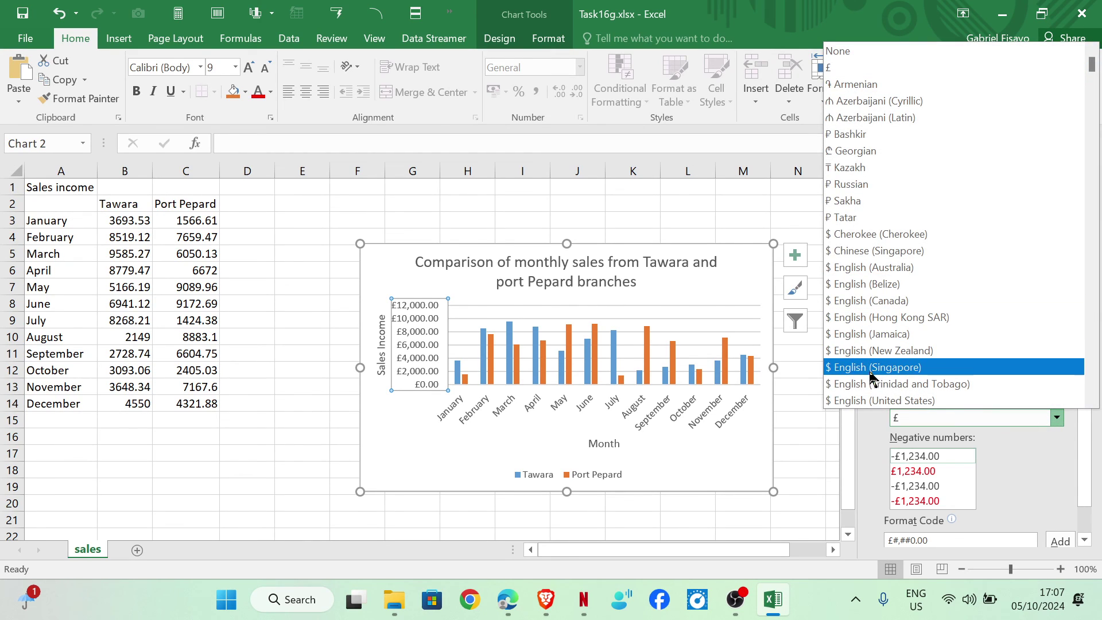
{"action": "left_click", "coordinate": [862, 401]}
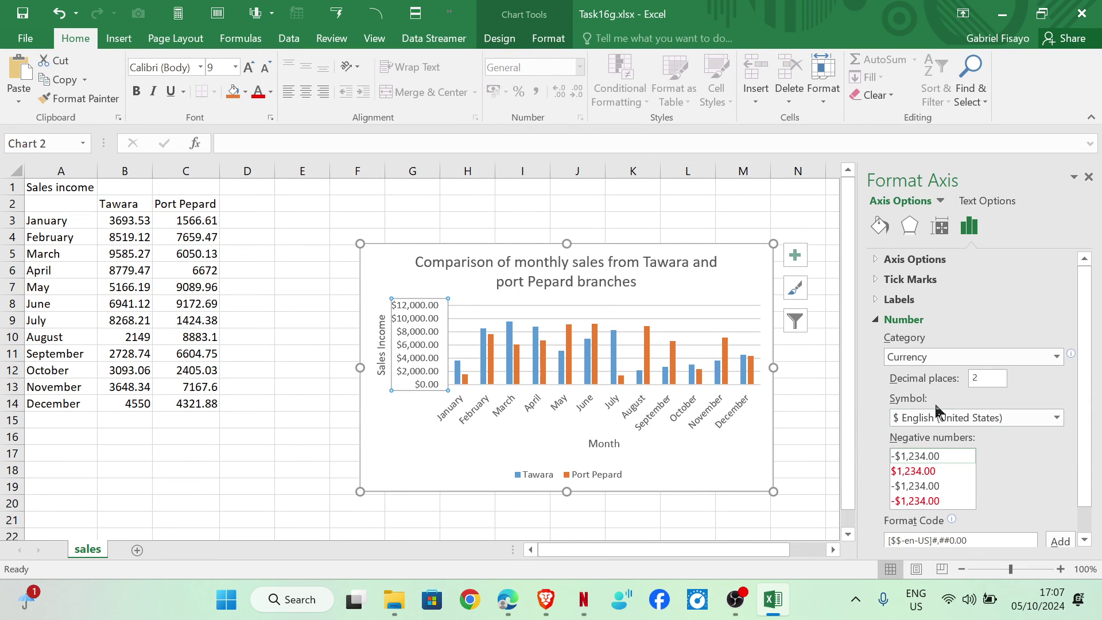
Step: Recheck Task 16h in the textbook PDF, then enlarge the sales chart in Excel to reach up to row 3 and across to column N
{"action": "left_click", "coordinate": [507, 599]}
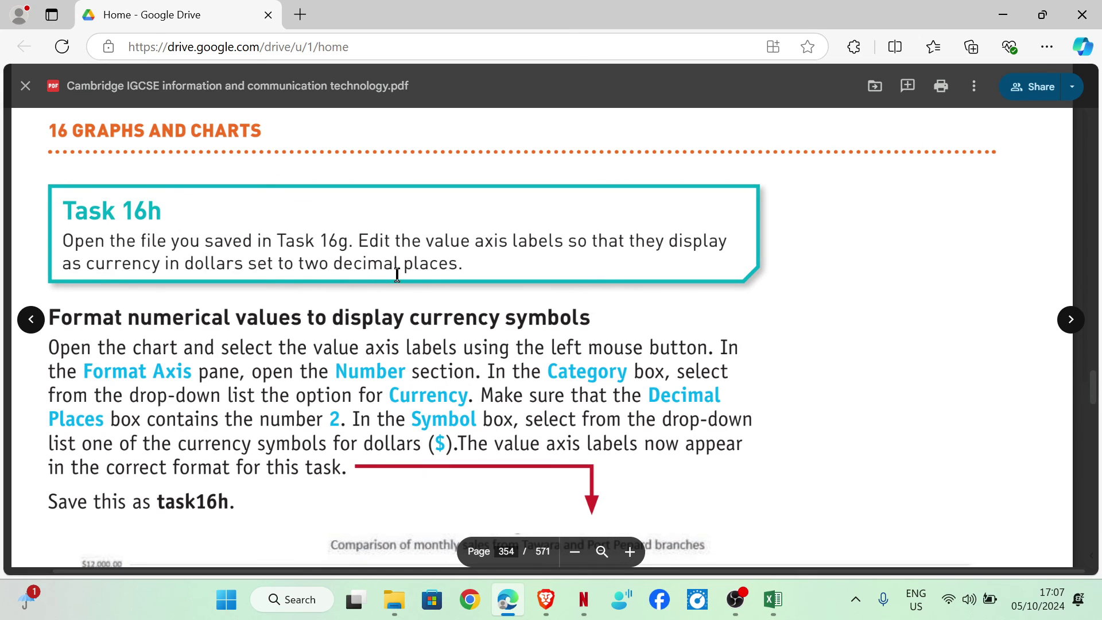
{"action": "left_click", "coordinate": [772, 599]}
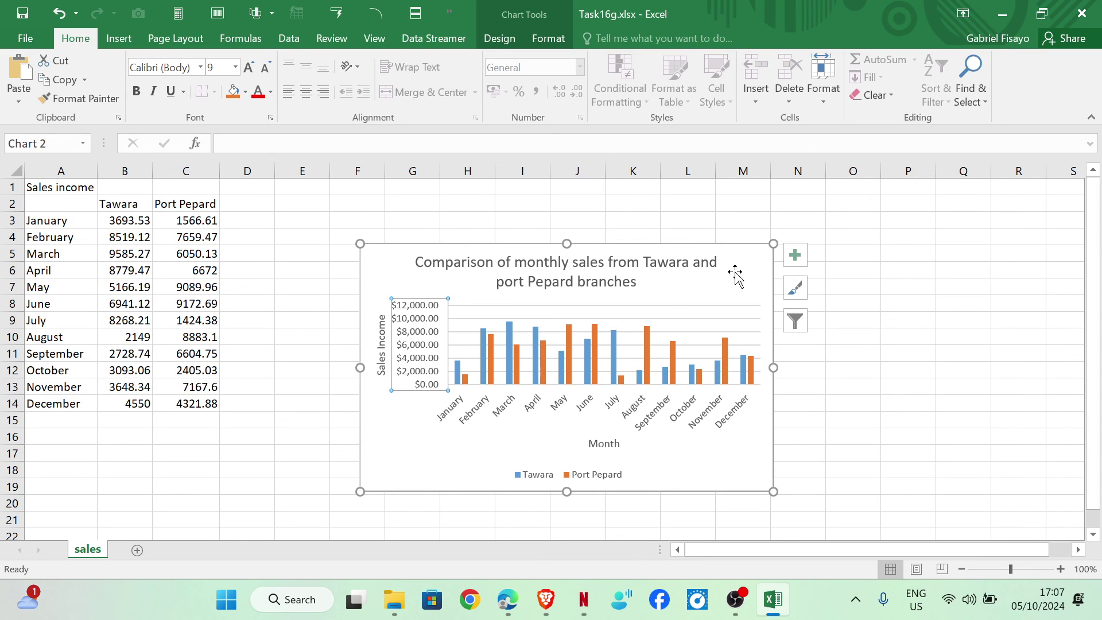
{"action": "left_click_drag", "start_coordinate": [774, 244], "coordinate": [802, 213]}
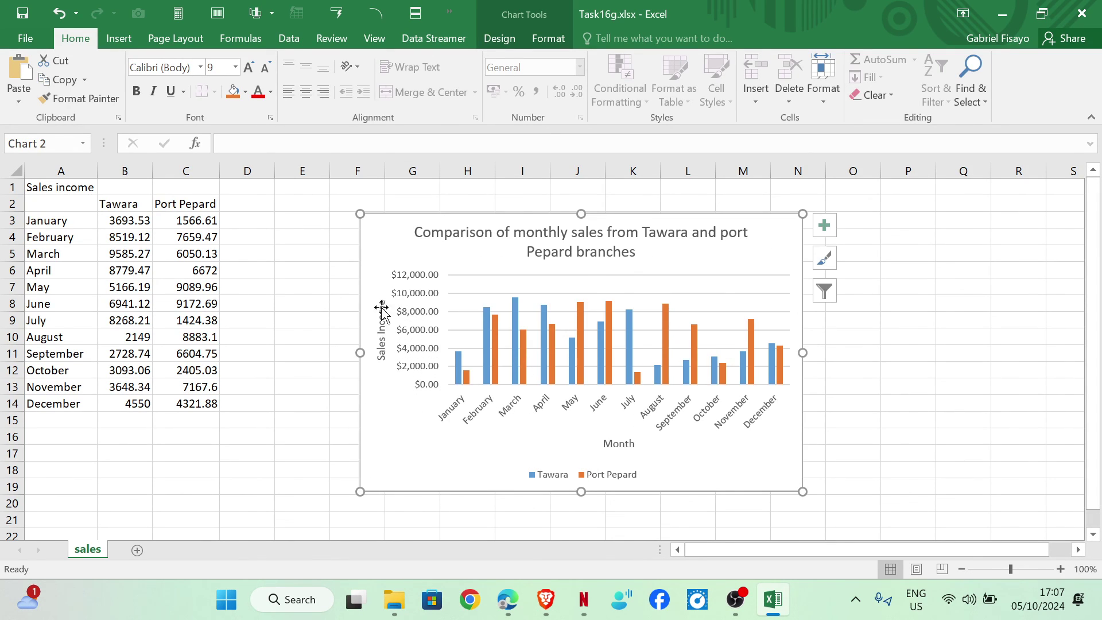
{"action": "left_click", "coordinate": [382, 309]}
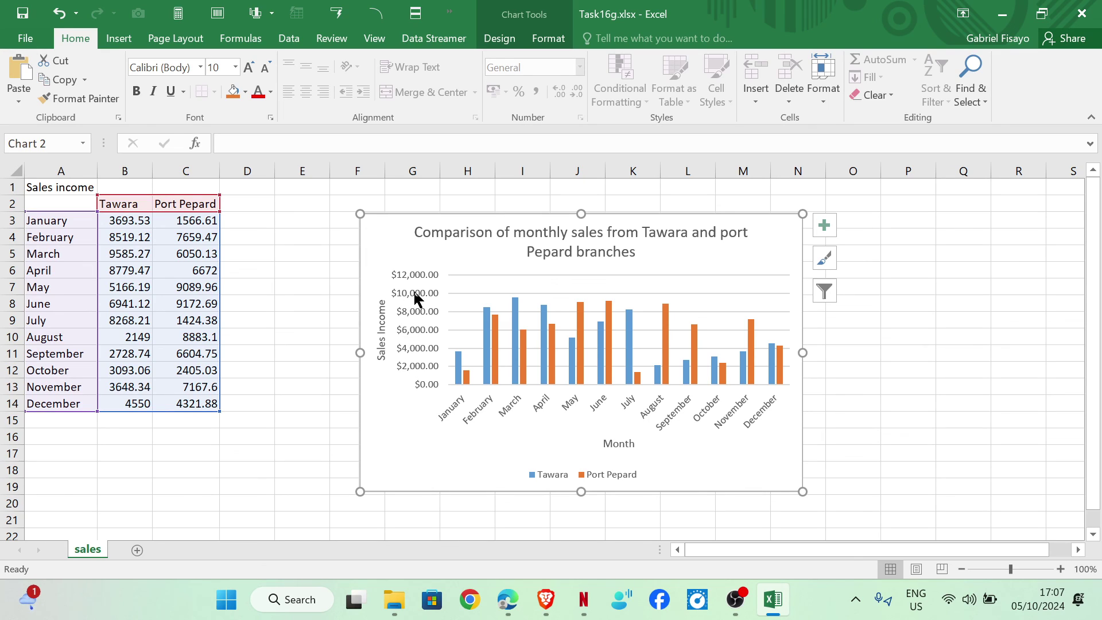